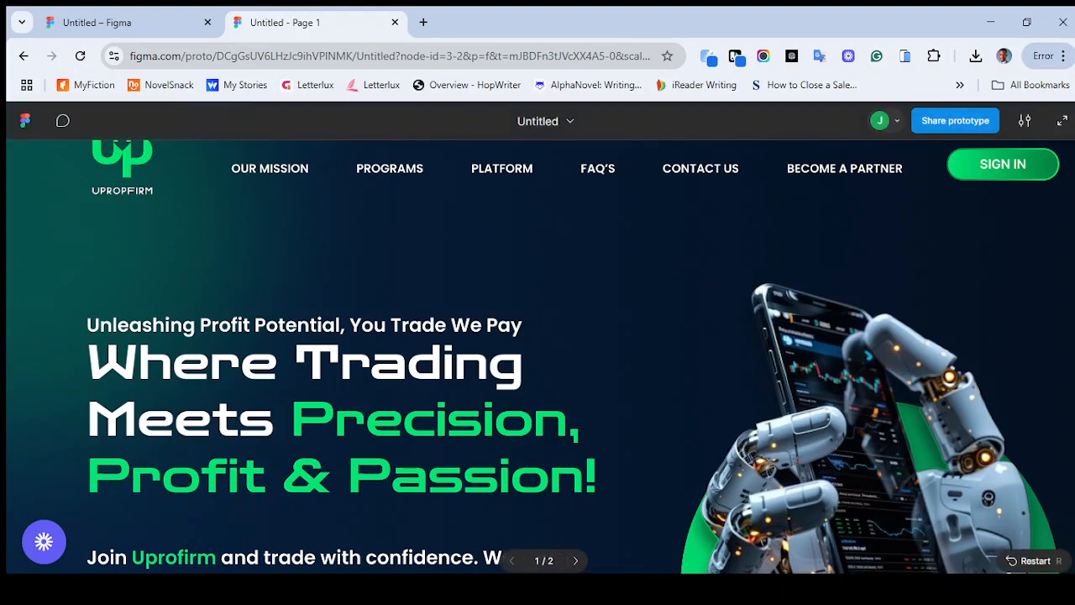
Return to the Figma design file and move the uprofirm 2 frame far away from the Uprofirm frame, to about X 5271, Y 1046
{"action": "left_click", "coordinate": [1063, 120]}
{"action": "left_click", "coordinate": [151, 12]}
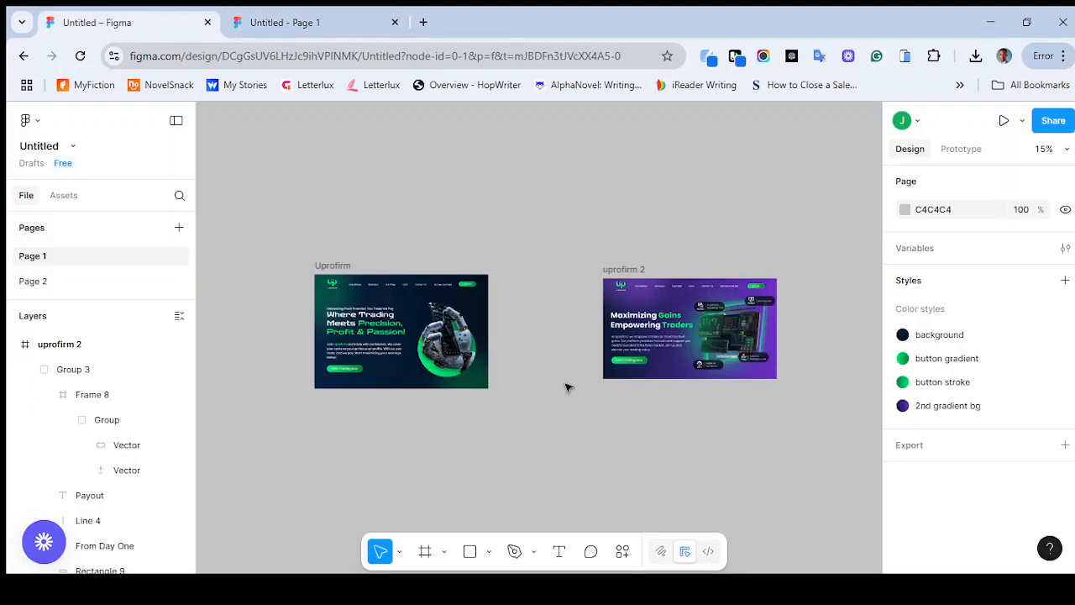
{"action": "scroll", "coordinate": [568, 388], "scroll_direction": "up", "scroll_amount": 3}
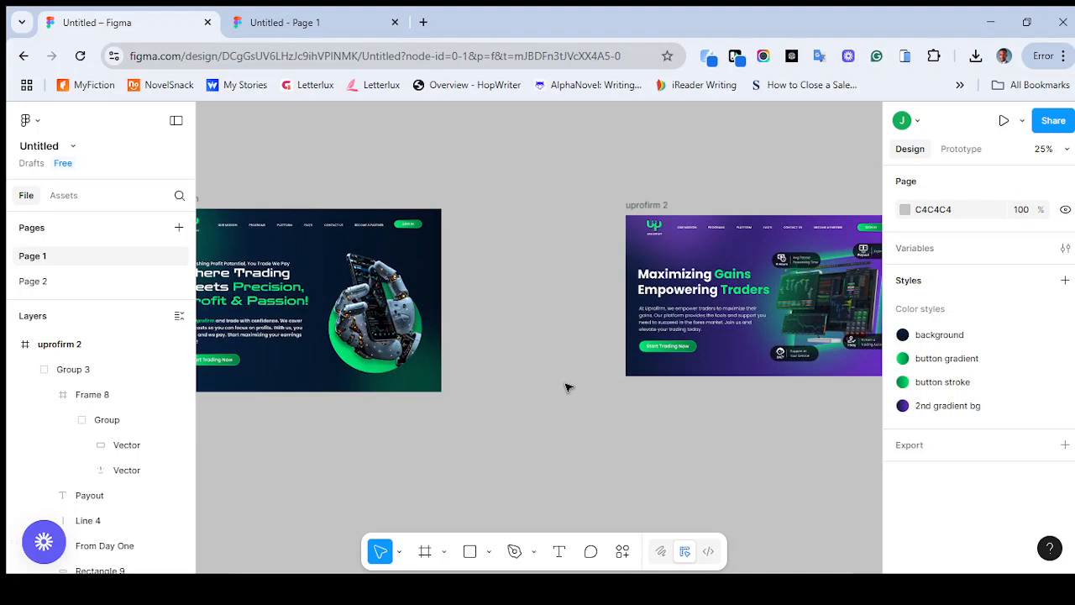
{"action": "scroll", "coordinate": [568, 387], "scroll_direction": "left", "scroll_amount": 1}
{"action": "scroll", "coordinate": [568, 387], "scroll_direction": "up", "scroll_amount": 1}
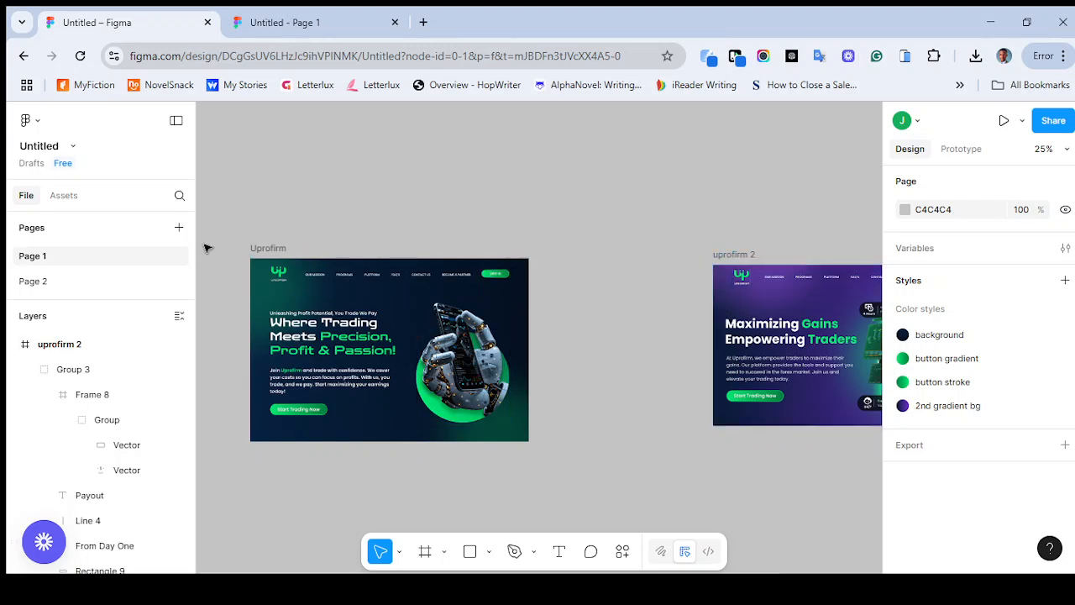
{"action": "left_click", "coordinate": [273, 250]}
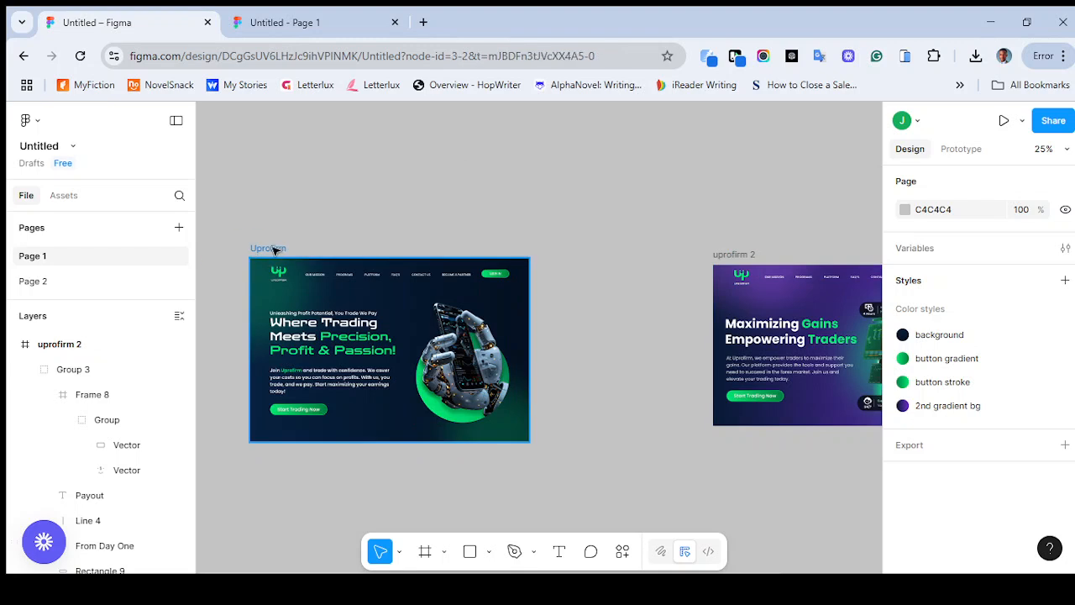
{"action": "left_click", "coordinate": [273, 249]}
{"action": "left_click_drag", "start_coordinate": [745, 260], "coordinate": [588, 360]}
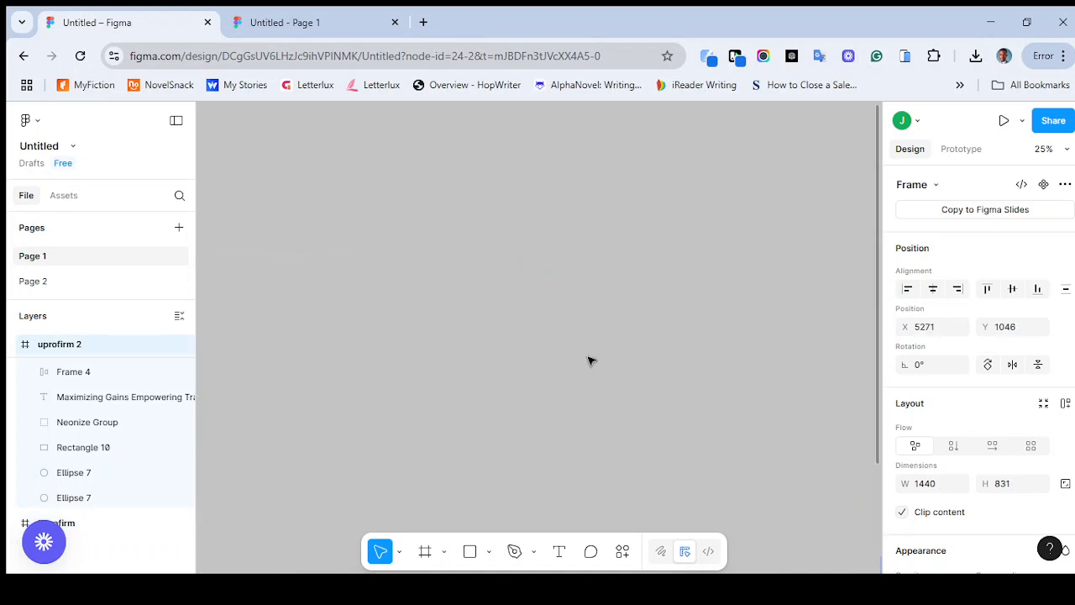
Add a new desktop frame beside the Uprofirm design using the Wireframes preset, 1440 × 1024
{"action": "scroll", "coordinate": [588, 360], "scroll_direction": "left", "scroll_amount": 10}
{"action": "scroll", "coordinate": [590, 361], "scroll_direction": "left", "scroll_amount": 1}
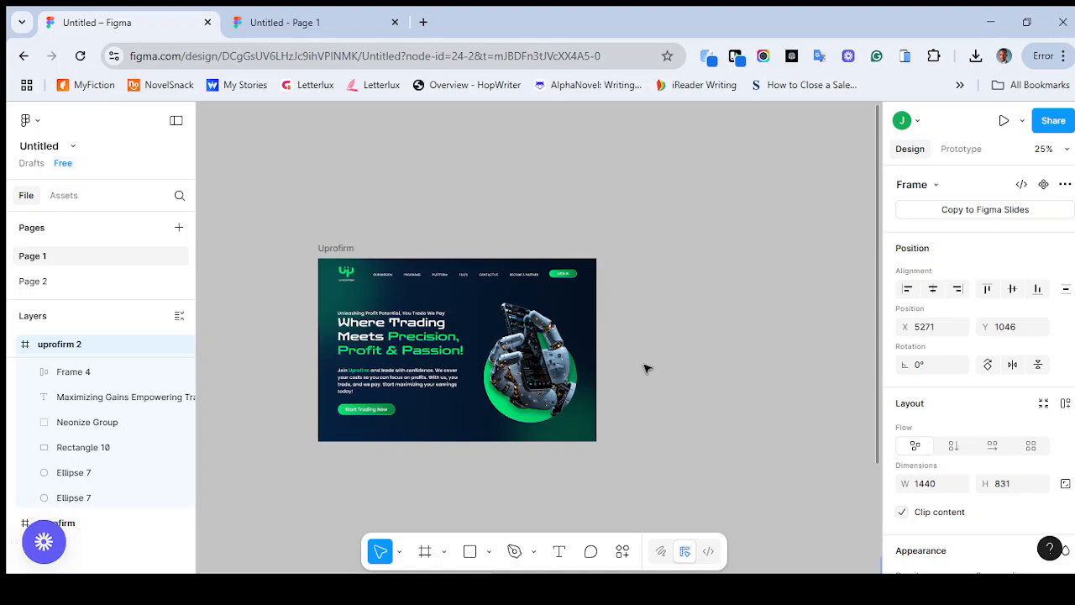
{"action": "scroll", "coordinate": [645, 368], "scroll_direction": "right", "scroll_amount": 5}
{"action": "scroll", "coordinate": [646, 368], "scroll_direction": "right", "scroll_amount": 4}
{"action": "scroll", "coordinate": [646, 368], "scroll_direction": "left", "scroll_amount": 1}
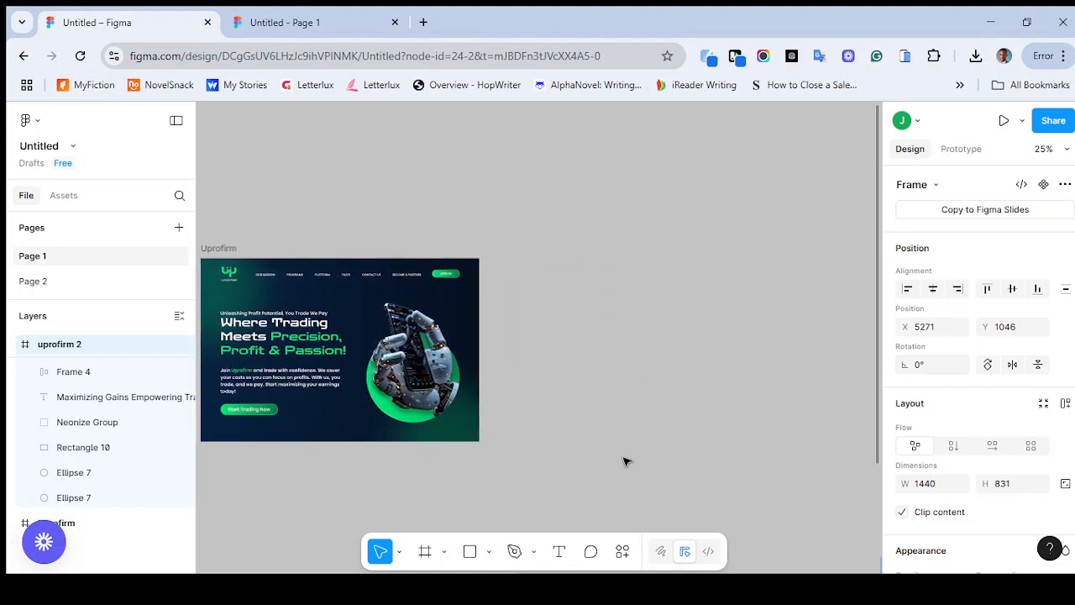
{"action": "left_click", "coordinate": [427, 550]}
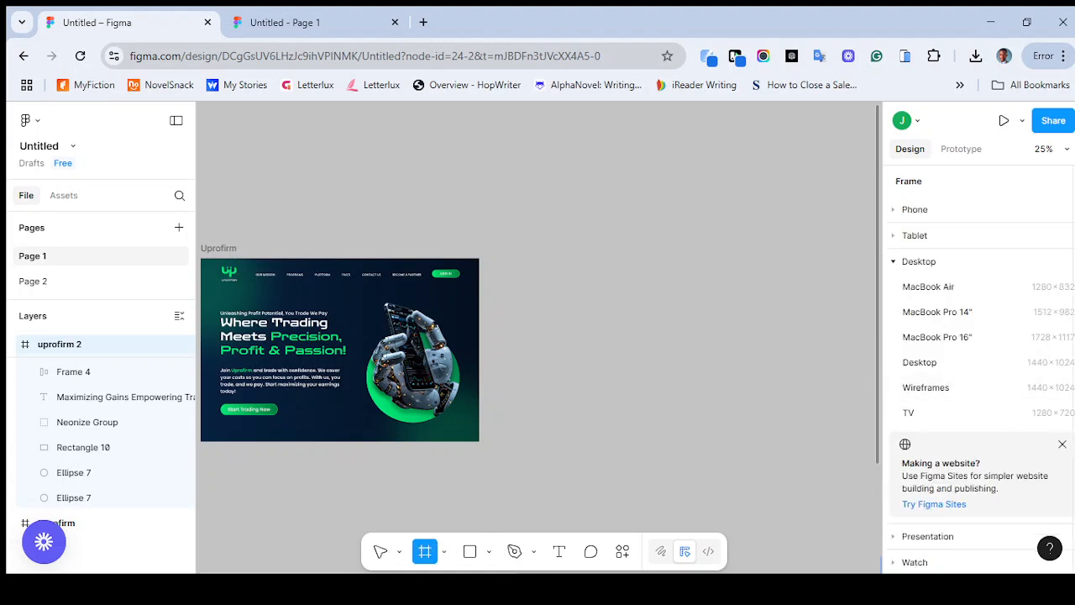
{"action": "scroll", "coordinate": [979, 361], "scroll_direction": "down", "scroll_amount": 2}
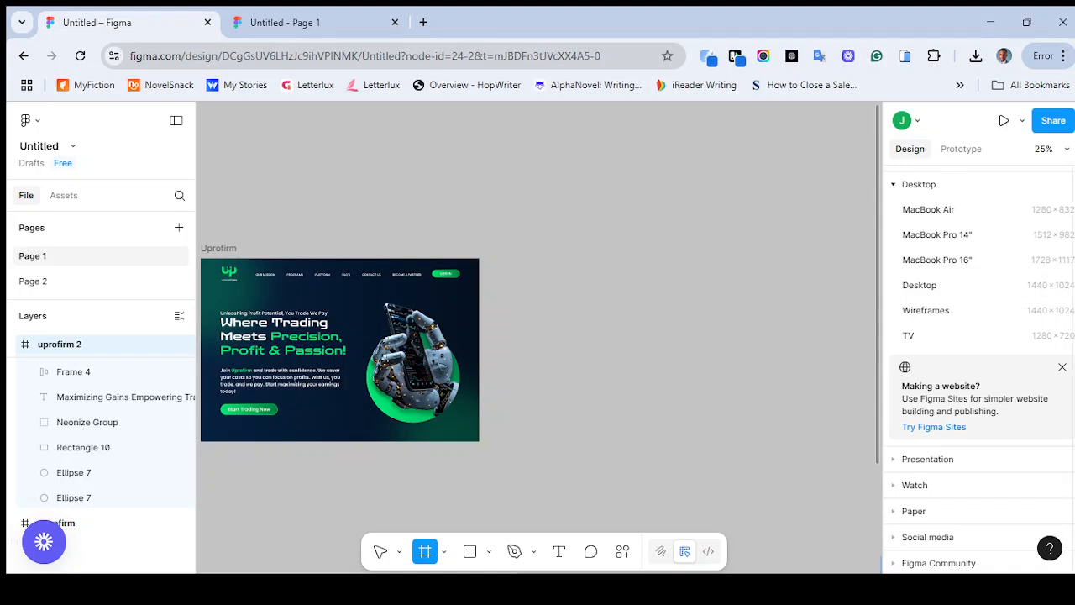
{"action": "scroll", "coordinate": [1004, 340], "scroll_direction": "up", "scroll_amount": 2}
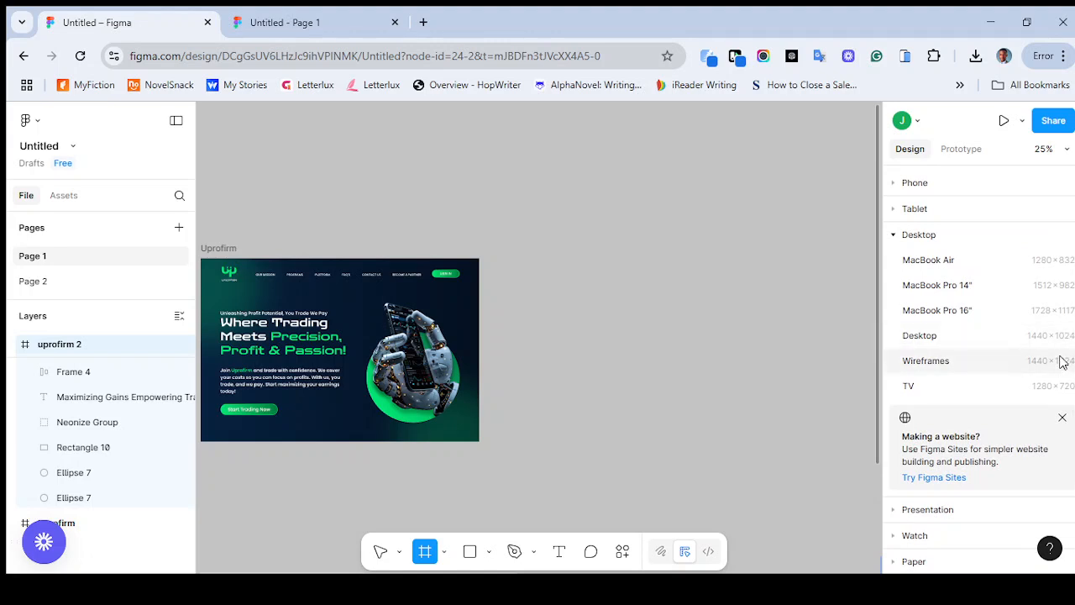
{"action": "left_click", "coordinate": [1033, 363]}
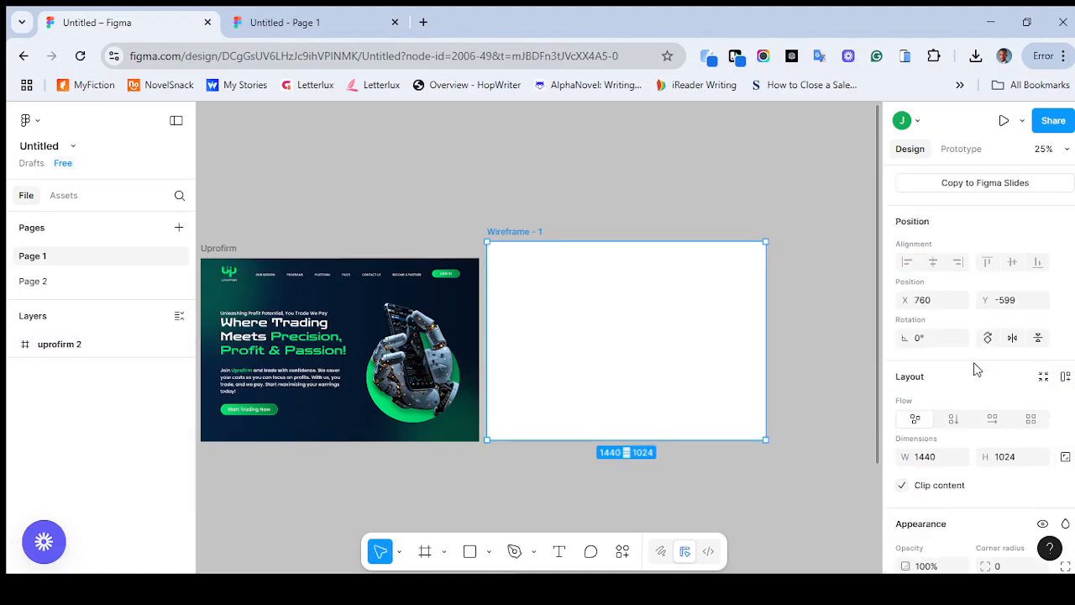
{"action": "left_click", "coordinate": [427, 553]}
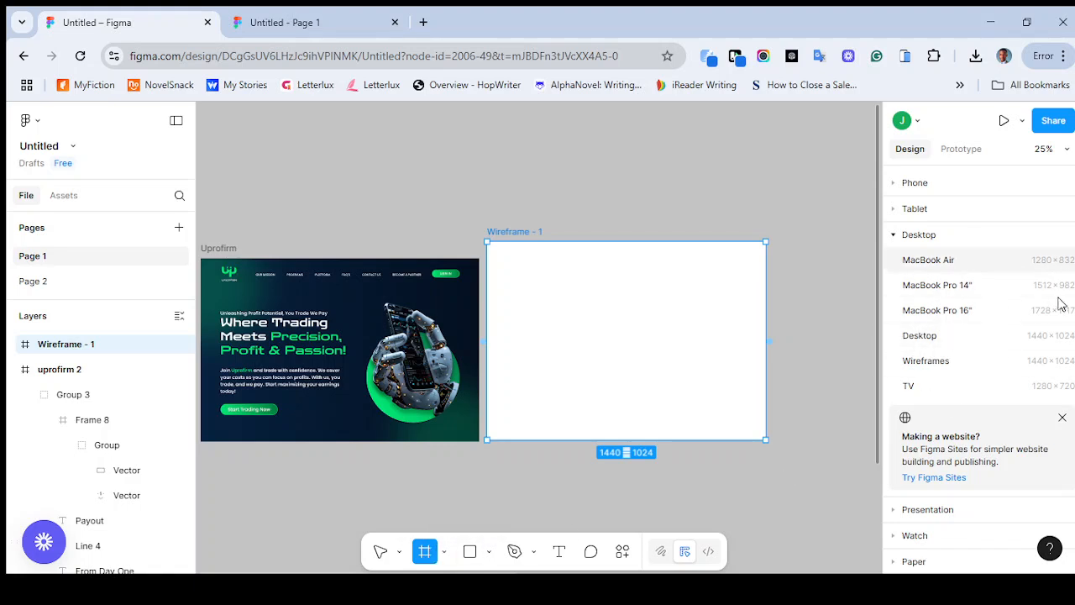
{"action": "scroll", "coordinate": [1008, 379], "scroll_direction": "down", "scroll_amount": 3}
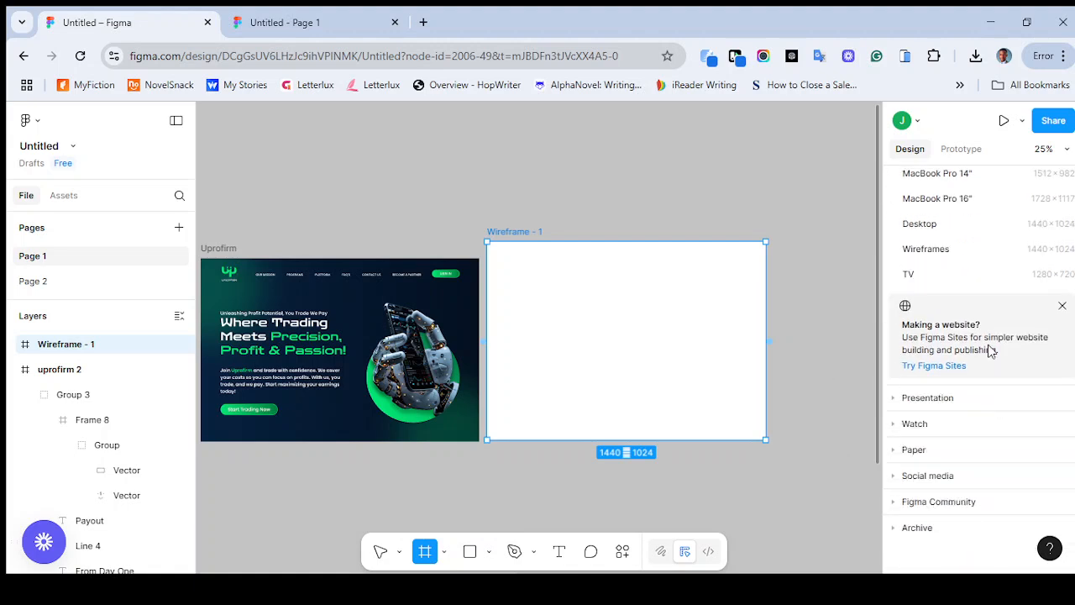
{"action": "left_click_drag", "start_coordinate": [611, 315], "coordinate": [626, 332]}
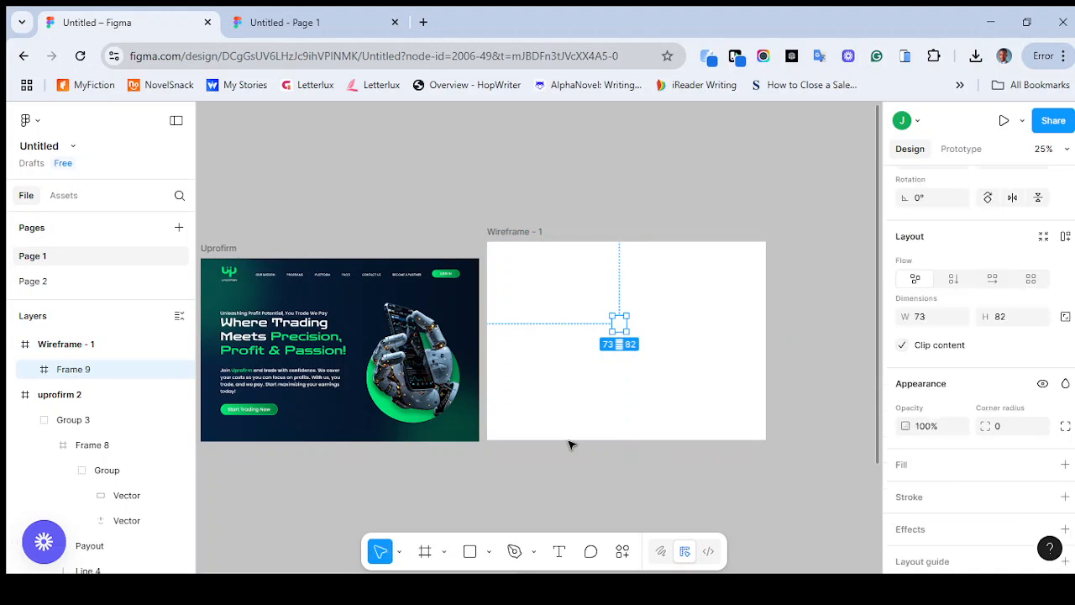
{"action": "key", "text": "ctrl+z"}
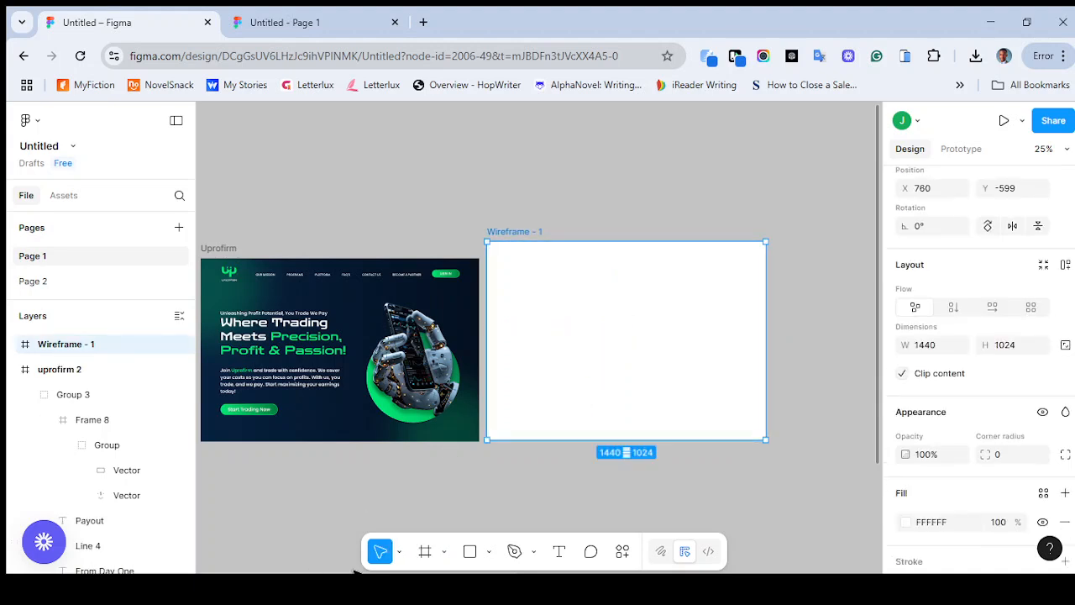
Move the wireframe frame level with the Uprofirm frame at X 886, Y -513, and shorten its height to 946
{"action": "left_click_drag", "start_coordinate": [602, 379], "coordinate": [616, 384]}
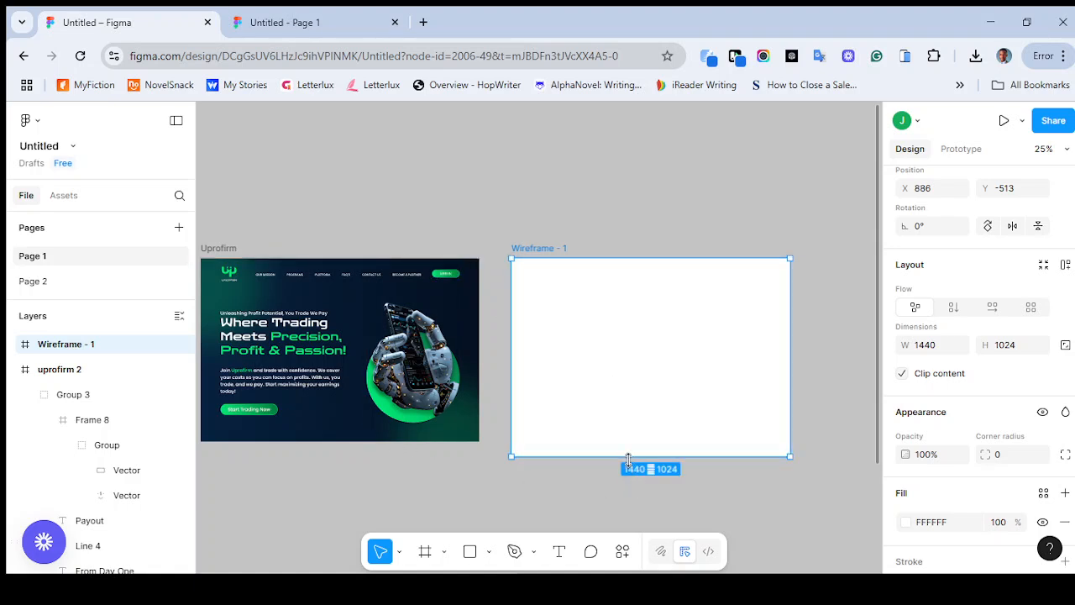
{"action": "left_click_drag", "start_coordinate": [628, 459], "coordinate": [629, 443]}
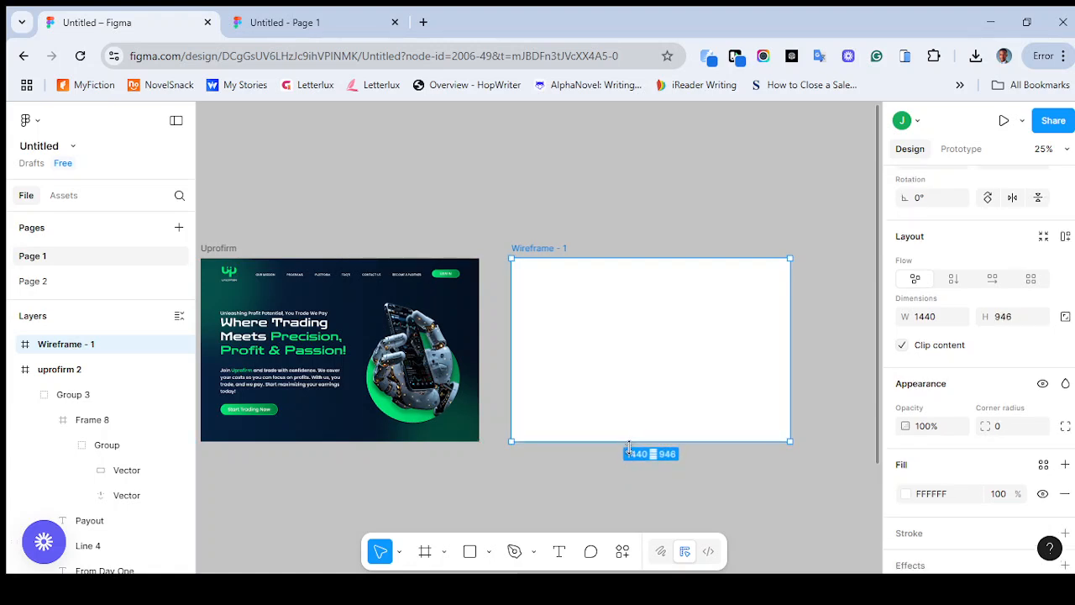
{"action": "left_click_drag", "start_coordinate": [629, 442], "coordinate": [629, 441]}
{"action": "left_click", "coordinate": [217, 250]}
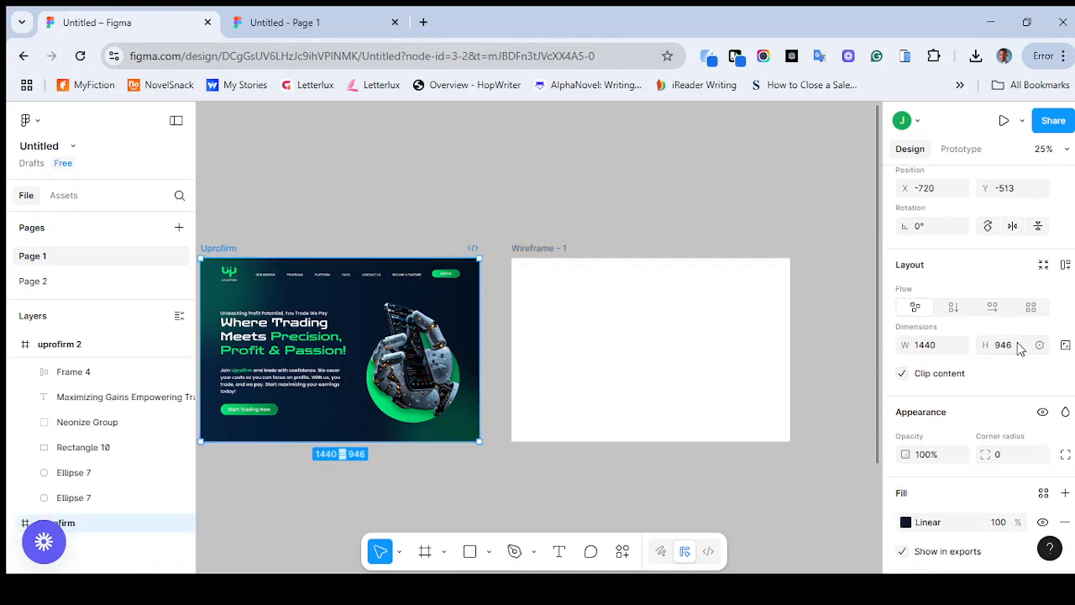
{"action": "left_click", "coordinate": [499, 468]}
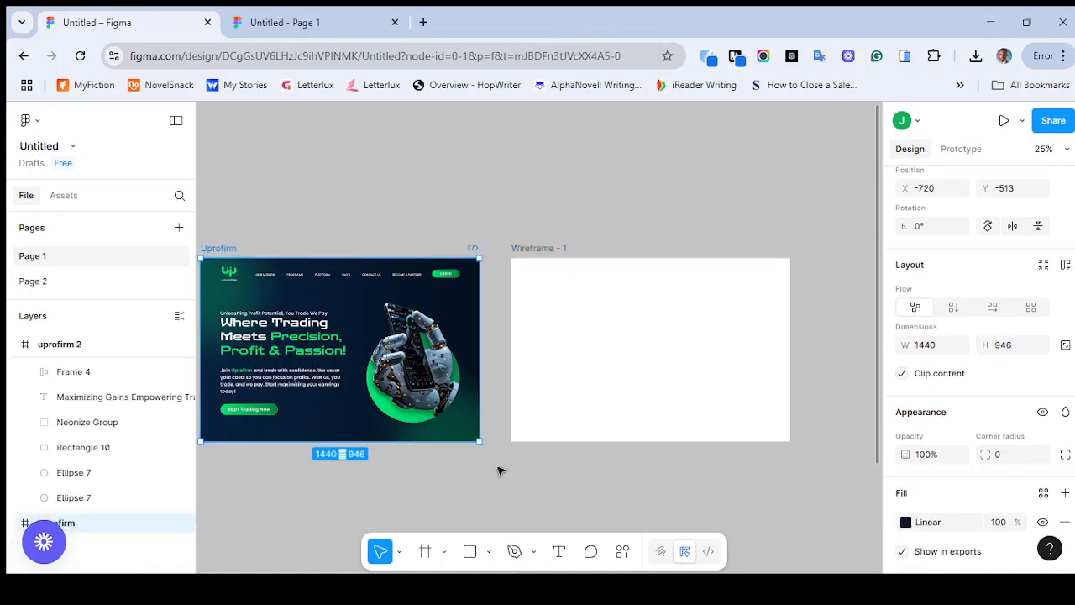
Select the logo image in the Uprofirm design's header to inspect its size and position
{"action": "scroll", "coordinate": [552, 226], "scroll_direction": "left", "scroll_amount": 3}
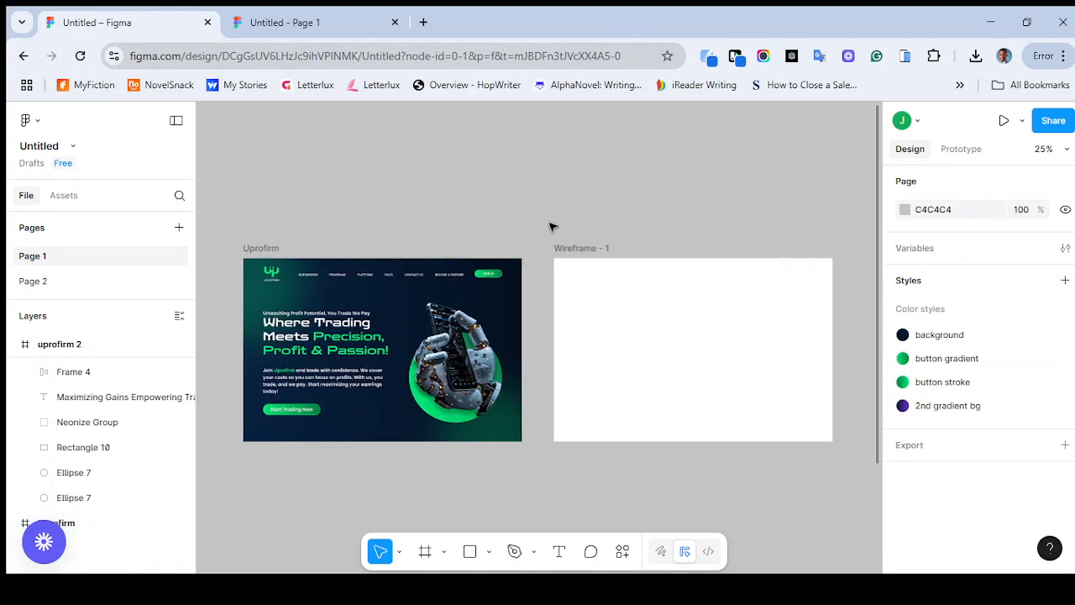
{"action": "scroll", "coordinate": [550, 226], "scroll_direction": "right", "scroll_amount": 1}
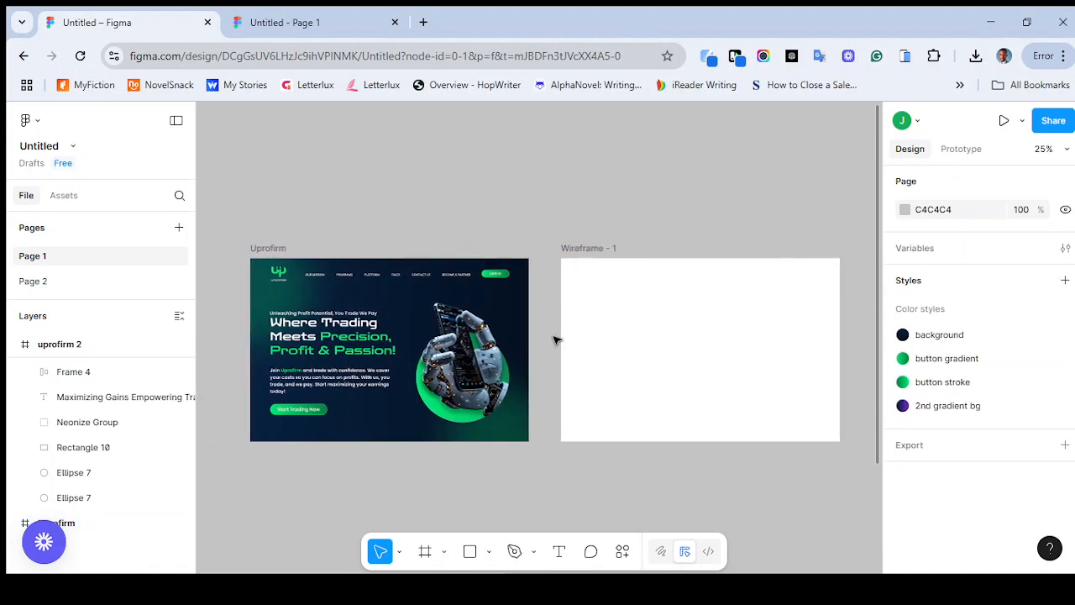
{"action": "scroll", "coordinate": [555, 339], "scroll_direction": "up", "scroll_amount": 1}
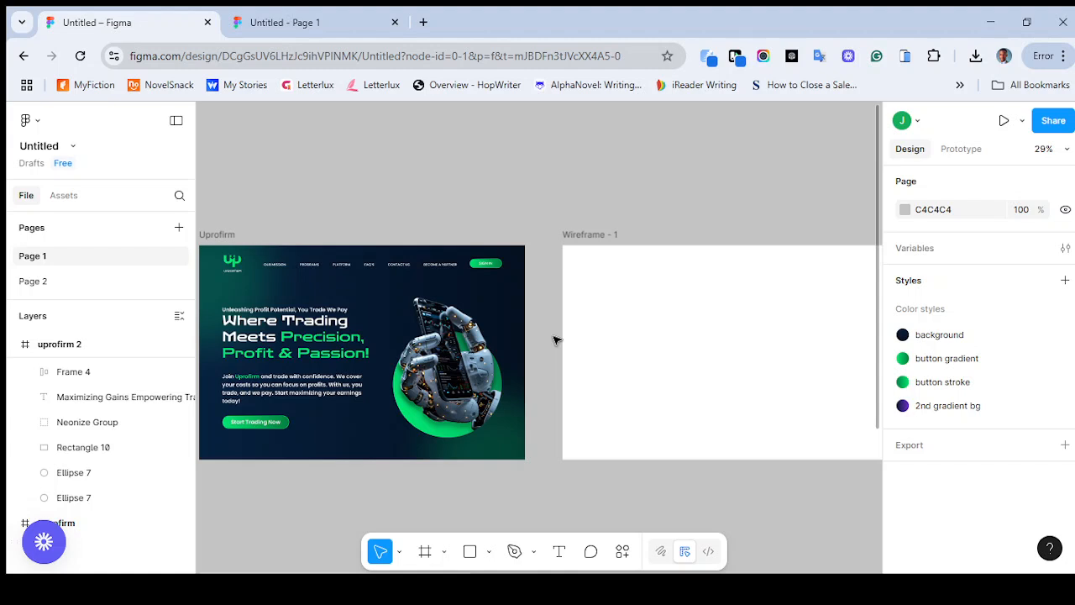
{"action": "scroll", "coordinate": [554, 340], "scroll_direction": "right", "scroll_amount": 1}
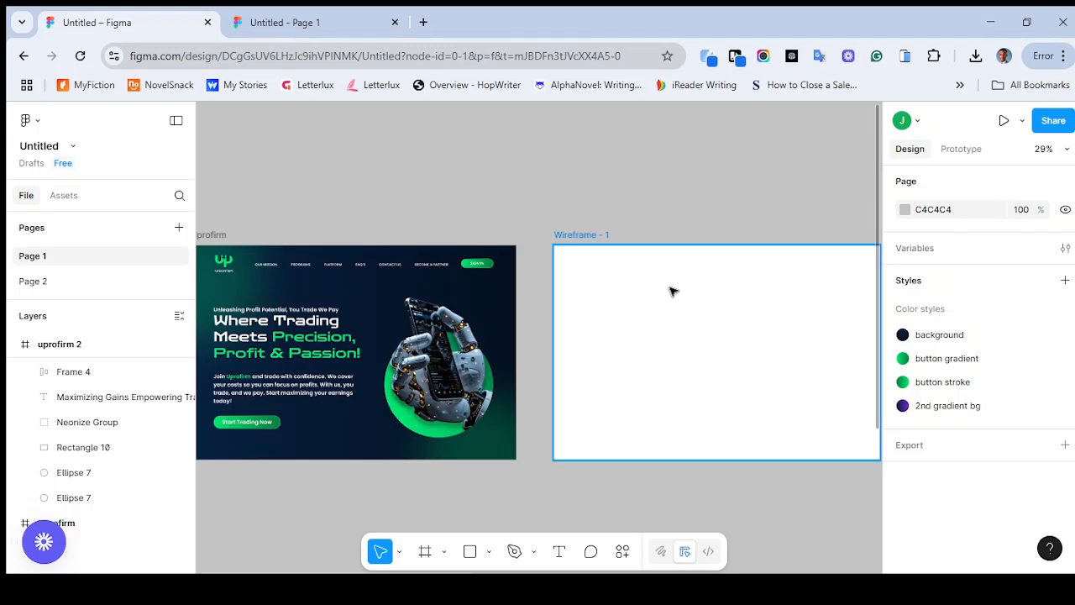
{"action": "left_click", "coordinate": [470, 555]}
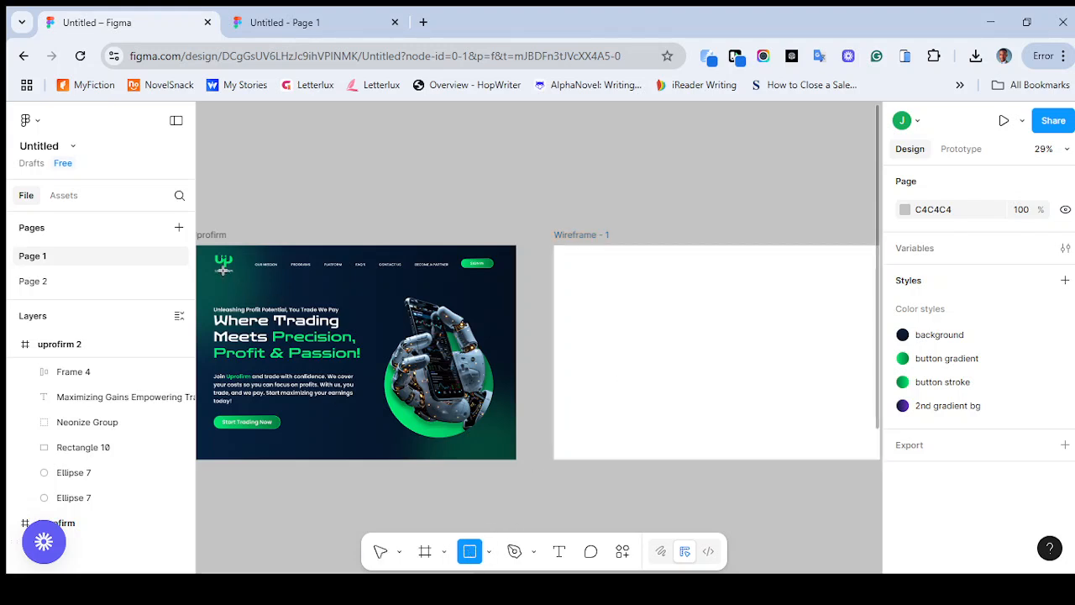
{"action": "scroll", "coordinate": [246, 269], "scroll_direction": "up", "scroll_amount": 5}
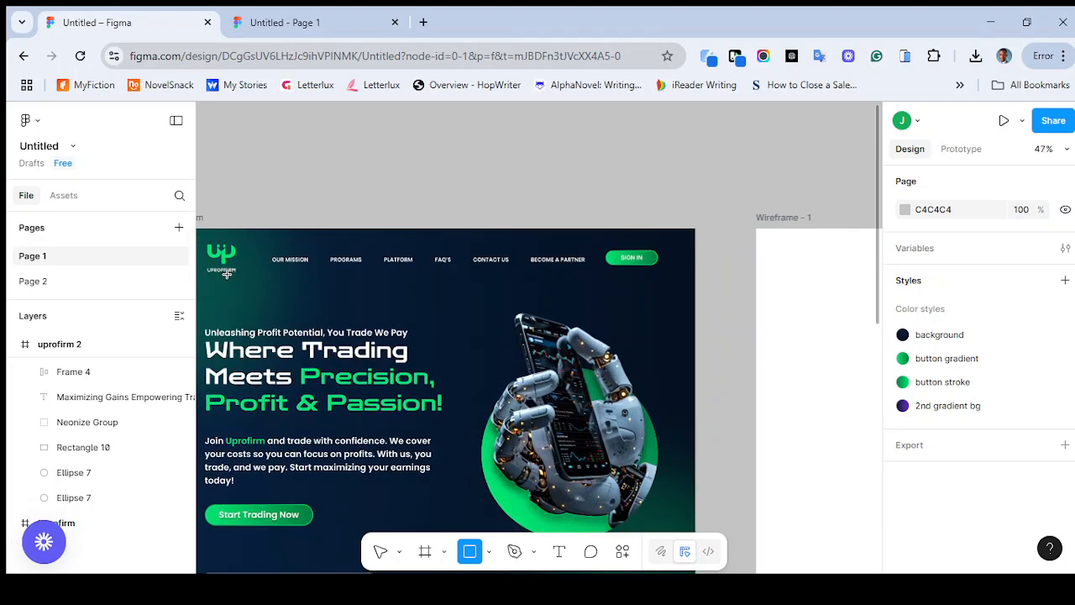
{"action": "scroll", "coordinate": [227, 274], "scroll_direction": "left", "scroll_amount": 3}
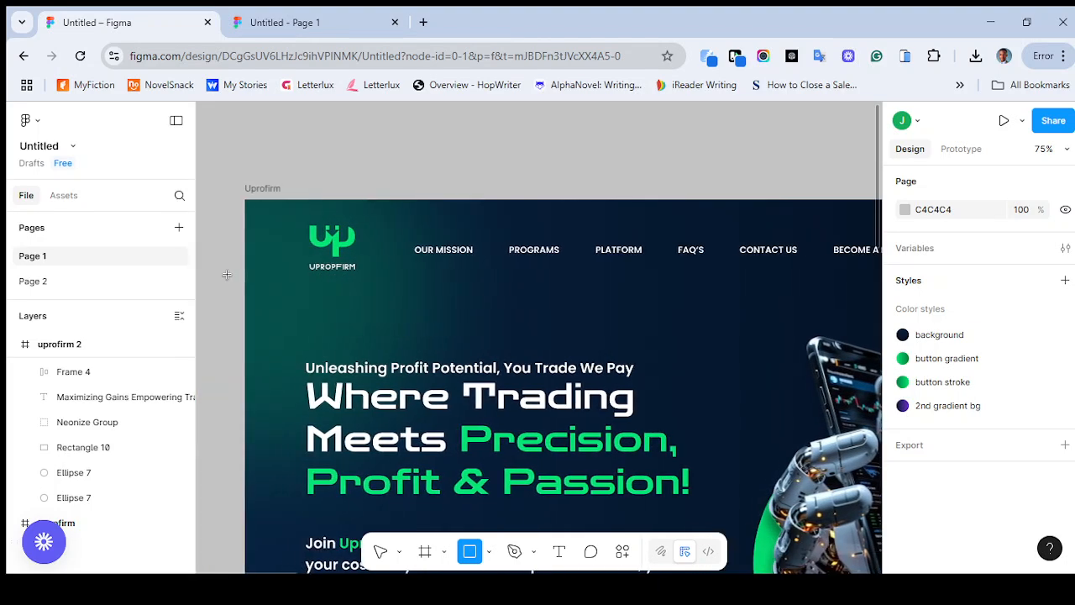
{"action": "left_click", "coordinate": [381, 553]}
{"action": "left_click", "coordinate": [341, 246]}
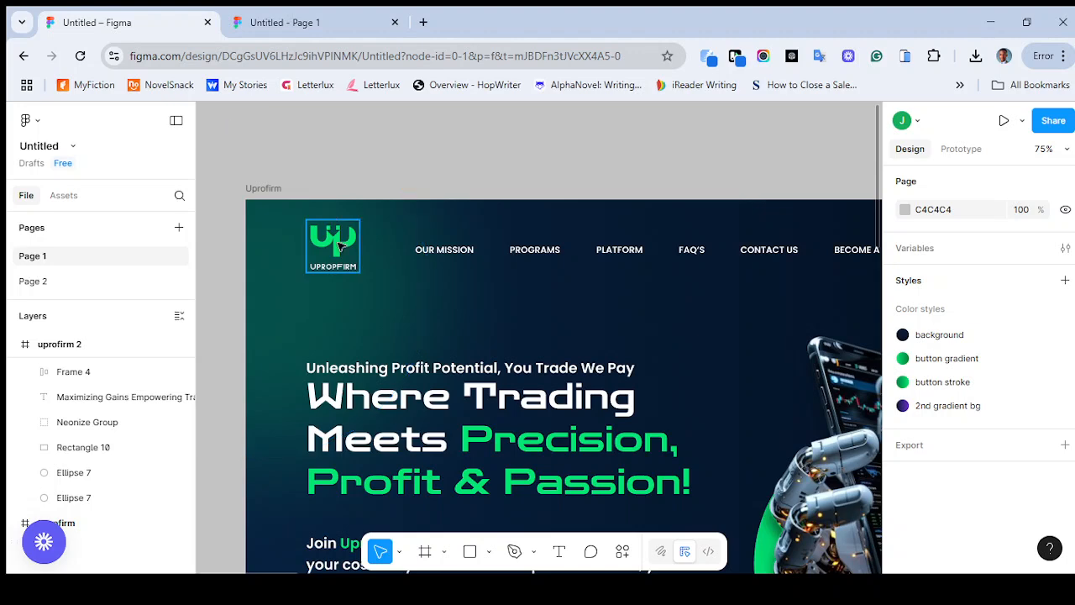
{"action": "left_click", "coordinate": [343, 248]}
Draw a logo placeholder rectangle about 115 × 104 in the wireframe frame's upper-left corner, at about X 65, Y 34
{"action": "scroll", "coordinate": [468, 317], "scroll_direction": "right", "scroll_amount": 10}
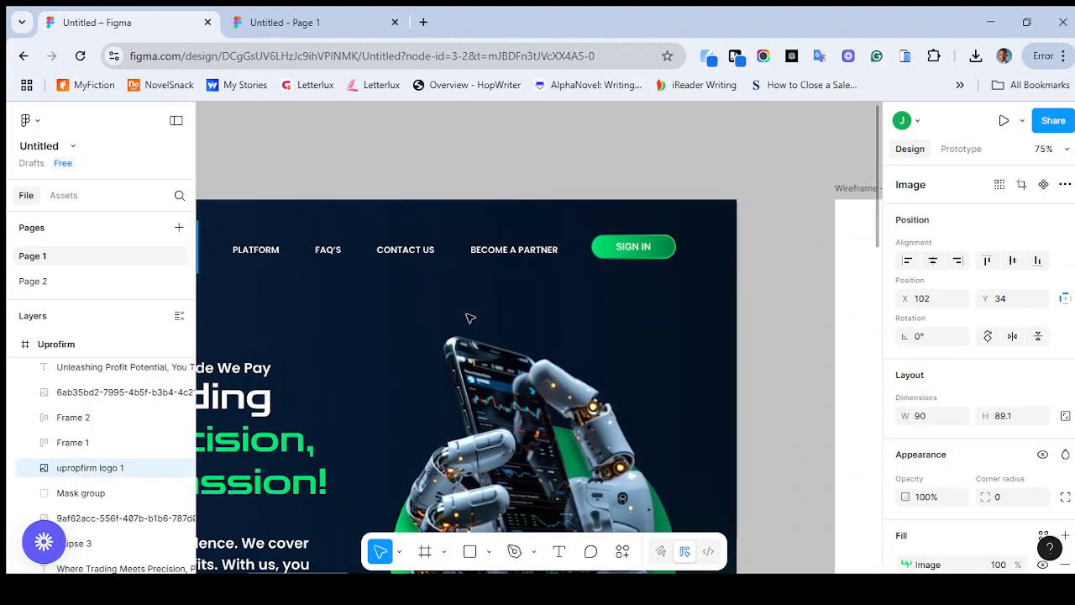
{"action": "scroll", "coordinate": [469, 318], "scroll_direction": "right", "scroll_amount": 5}
{"action": "left_click", "coordinate": [470, 551]}
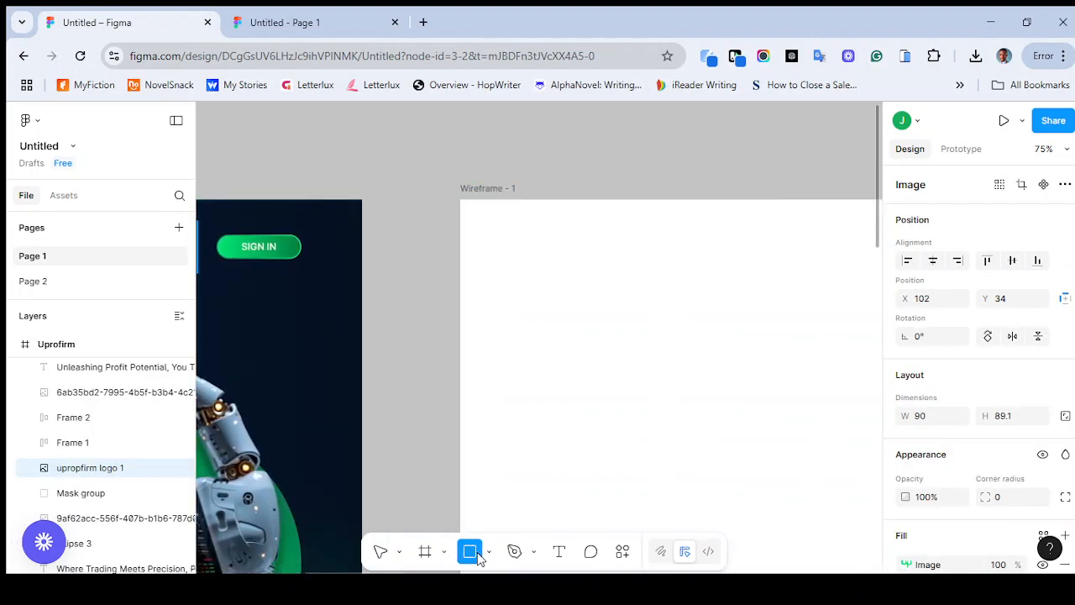
{"action": "mouse_move", "coordinate": [498, 219]}
{"action": "left_mouse_down"}
{"action": "mouse_move", "coordinate": [574, 261]}
{"action": "mouse_move", "coordinate": [567, 282]}
{"action": "left_mouse_up"}
Draw a diagonal line about 153 long across the logo placeholder from its top-right corner to its bottom-left corner
{"action": "scroll", "coordinate": [608, 327], "scroll_direction": "down", "scroll_amount": 3}
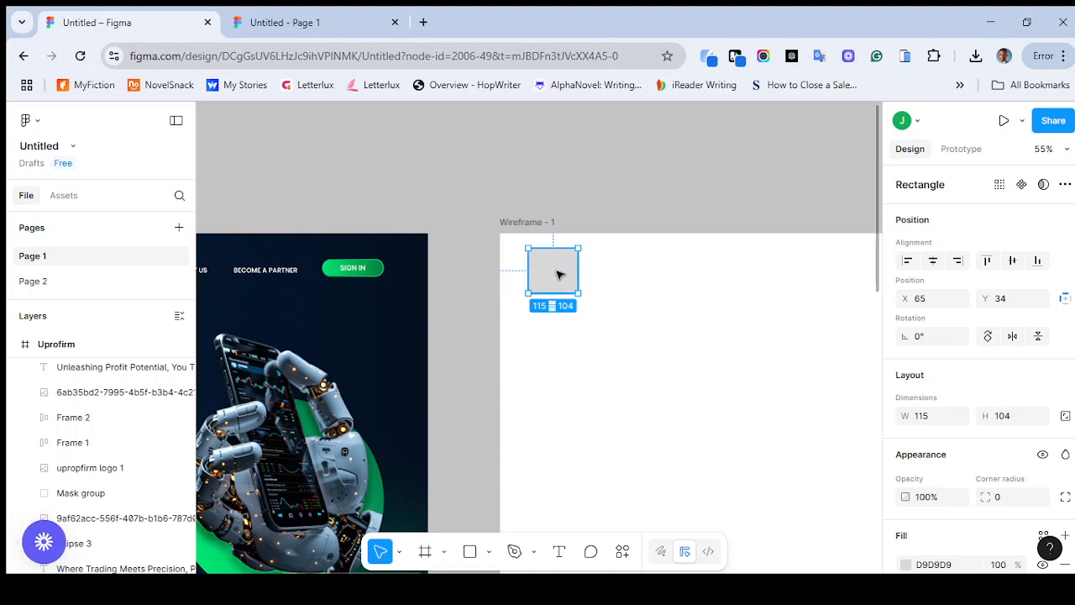
{"action": "left_click", "coordinate": [491, 553]}
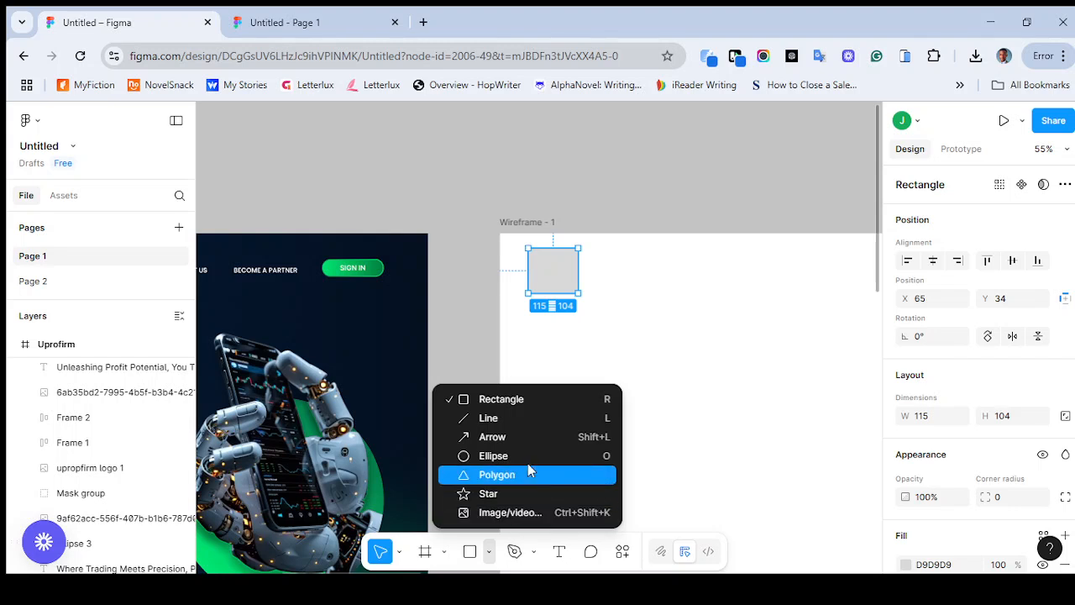
{"action": "left_click", "coordinate": [519, 424]}
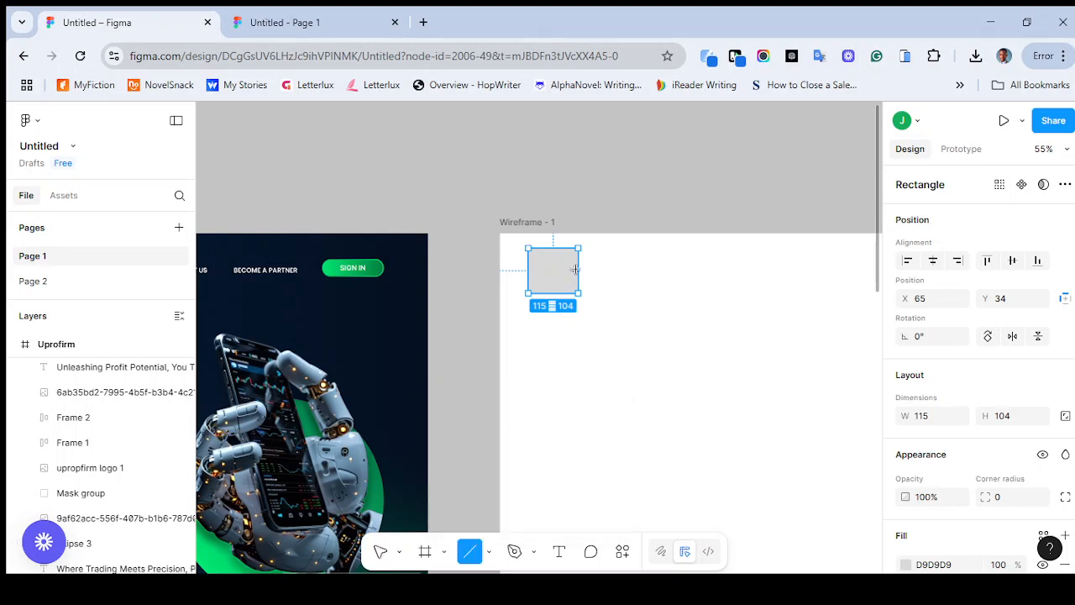
{"action": "left_click_drag", "start_coordinate": [578, 248], "coordinate": [527, 294]}
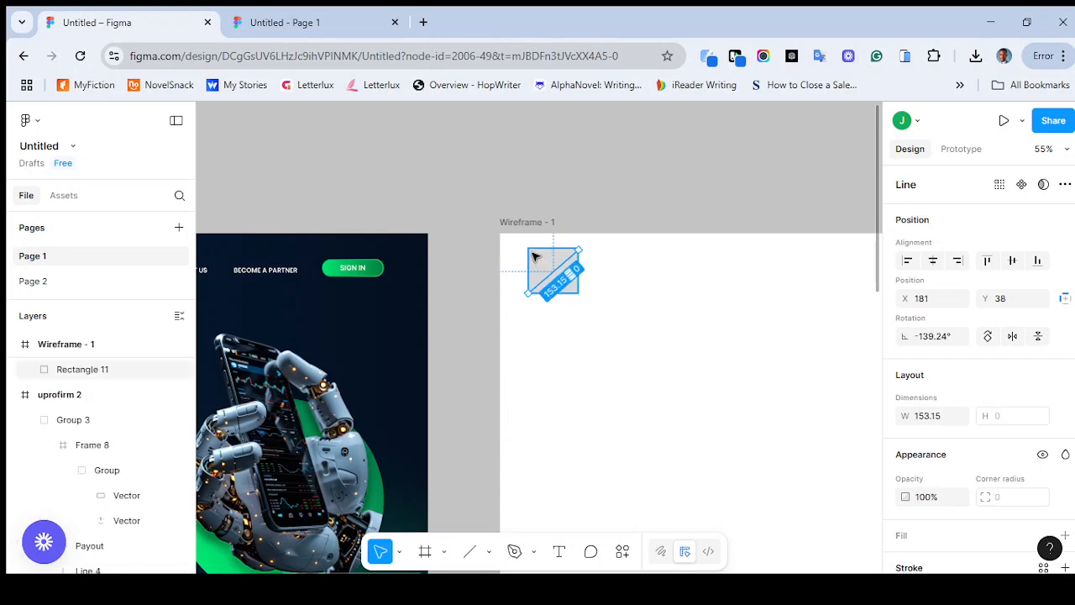
{"action": "scroll", "coordinate": [568, 266], "scroll_direction": "up", "scroll_amount": 5}
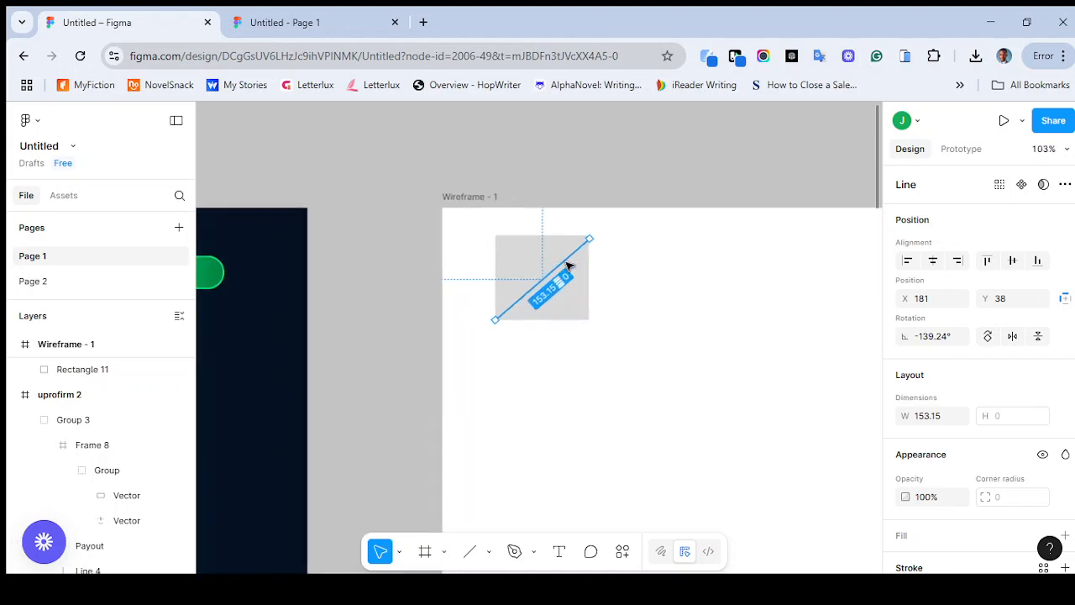
Extend the logo placeholder's diagonal to about 155 long, corner to corner, and flip its duplicate horizontally to form a cross
{"action": "left_click_drag", "start_coordinate": [612, 218], "coordinate": [611, 214]}
{"action": "left_click_drag", "start_coordinate": [434, 370], "coordinate": [432, 368]}
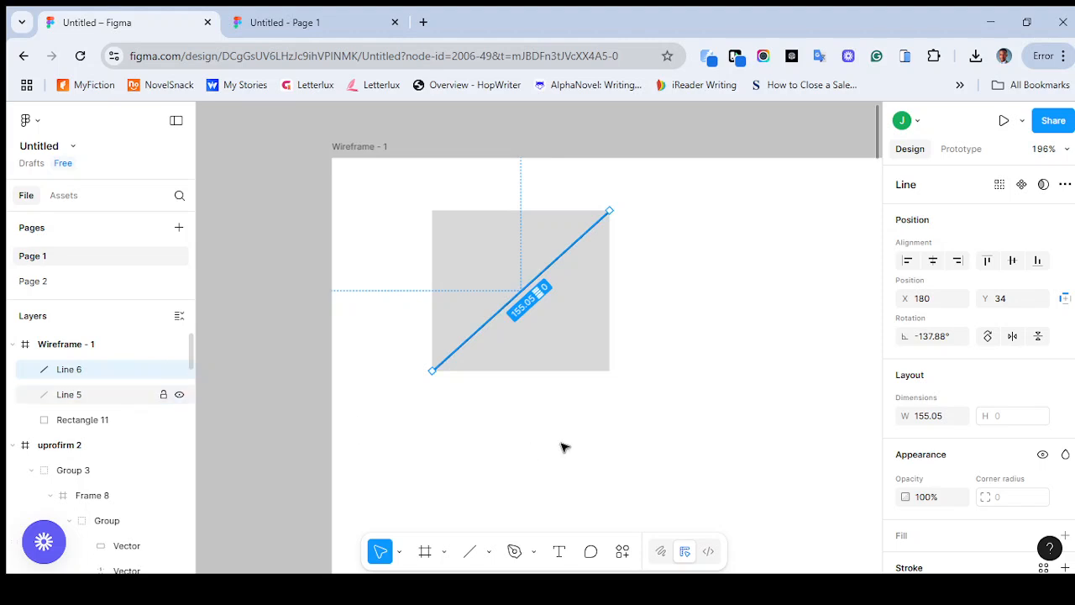
{"action": "left_click", "coordinate": [1013, 337]}
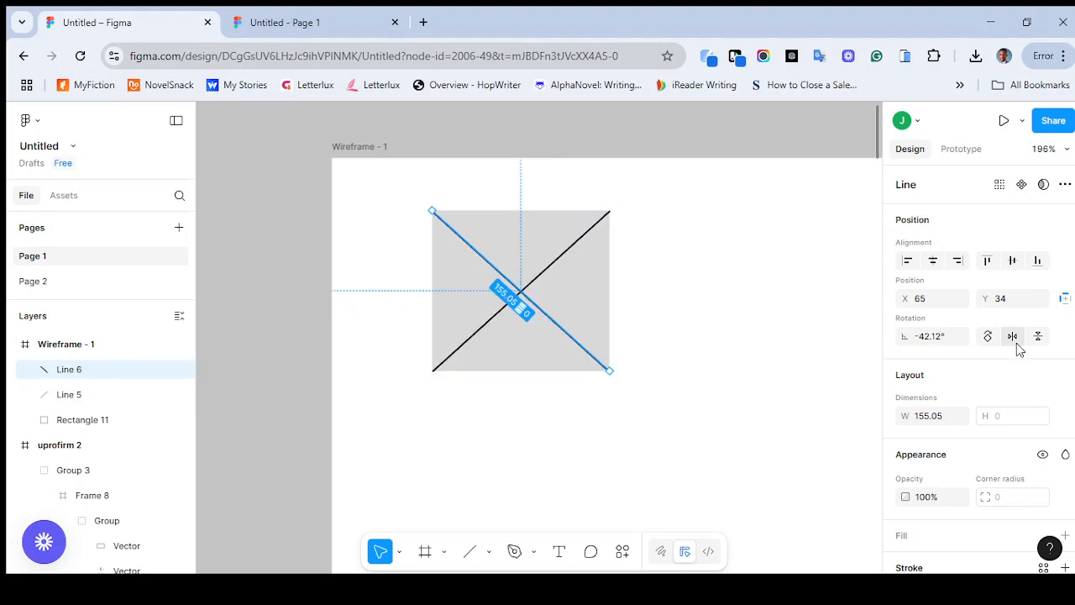
{"action": "left_click", "coordinate": [785, 355]}
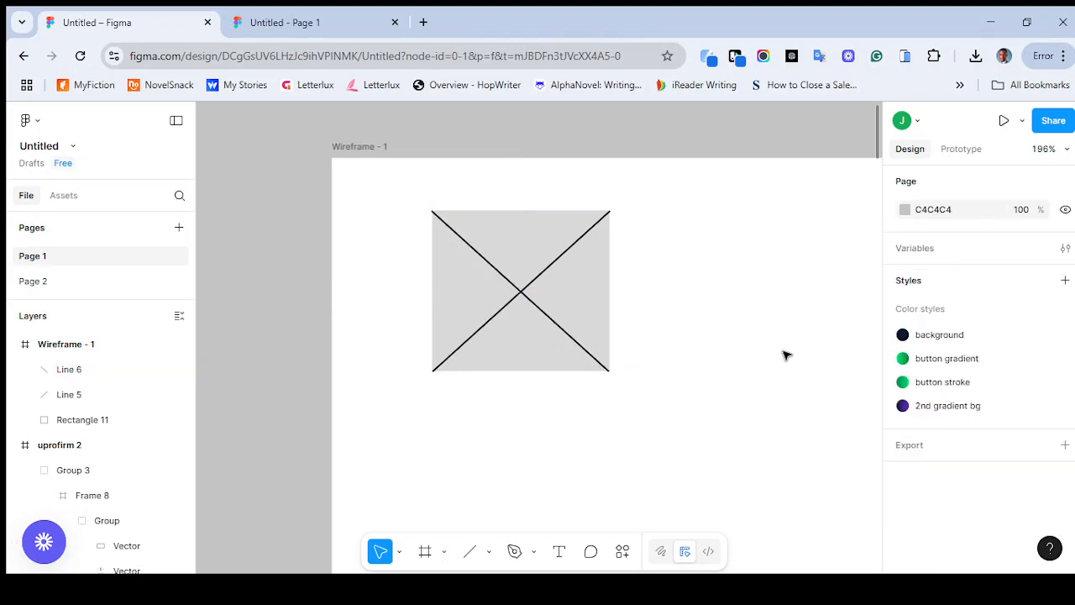
{"action": "key", "text": "minus"}
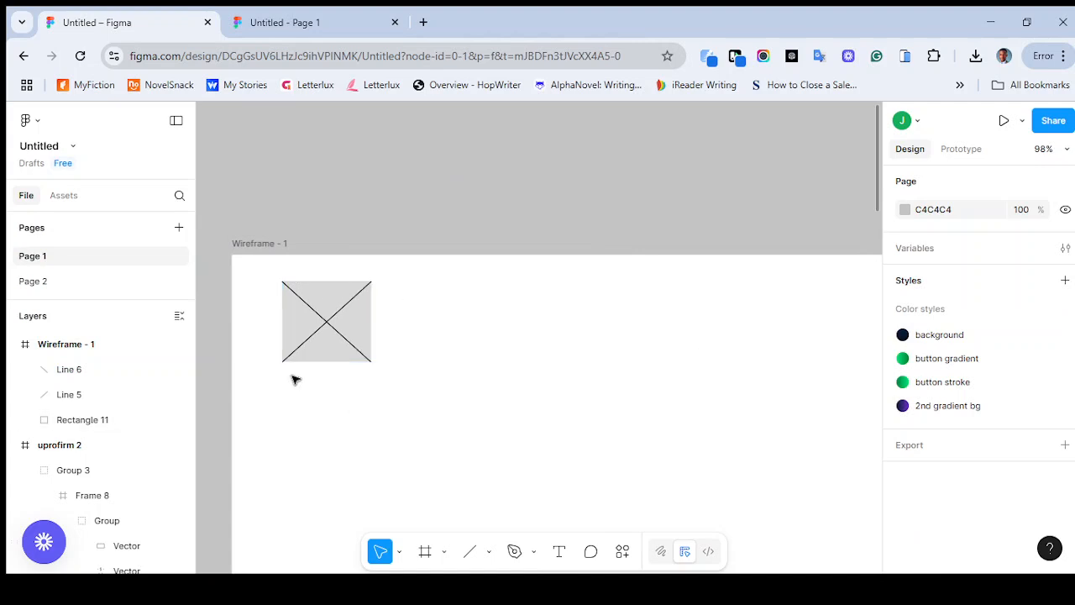
{"action": "scroll", "coordinate": [429, 384], "scroll_direction": "down", "scroll_amount": 5}
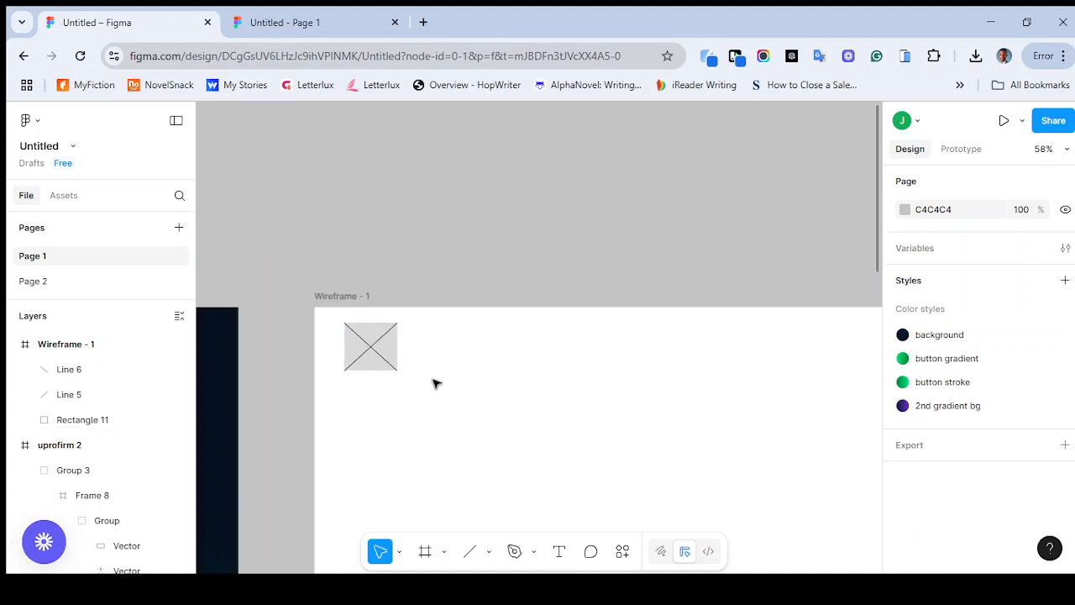
{"action": "scroll", "coordinate": [435, 384], "scroll_direction": "down", "scroll_amount": 4}
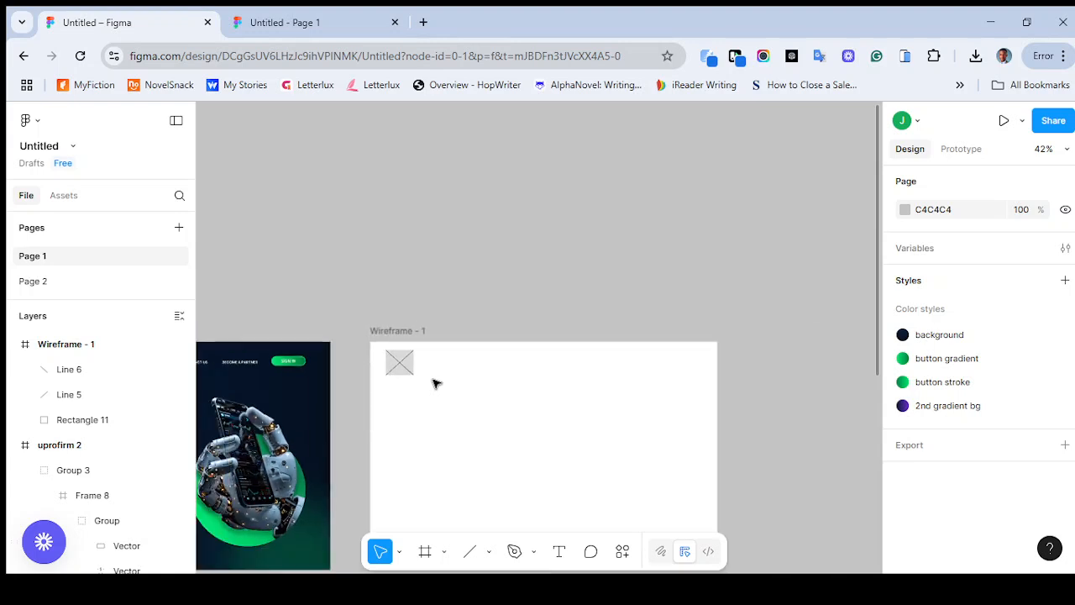
{"action": "scroll", "coordinate": [435, 383], "scroll_direction": "left", "scroll_amount": 1}
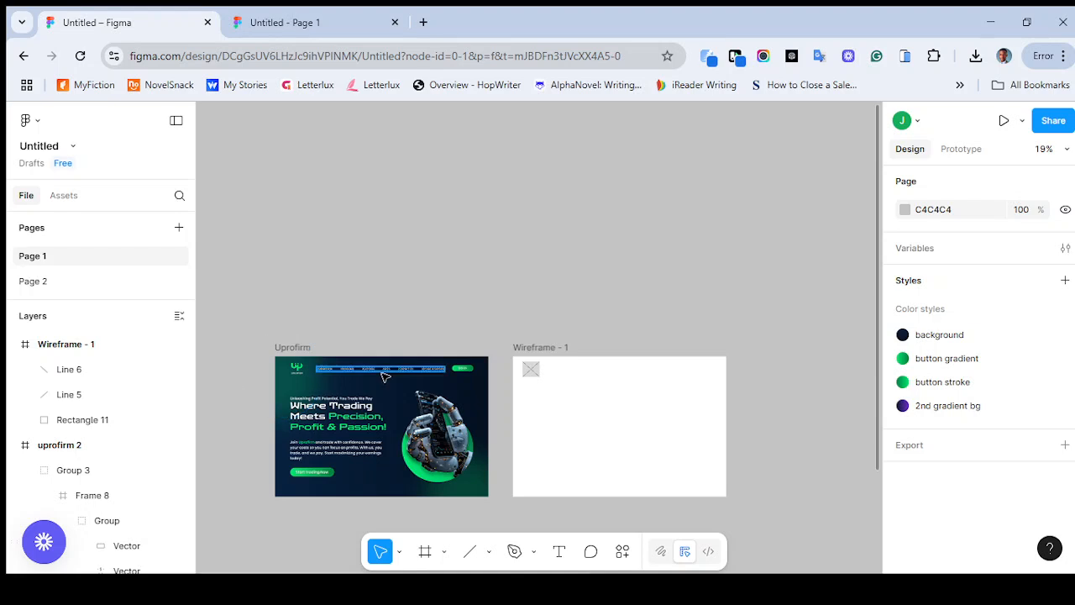
{"action": "scroll", "coordinate": [556, 399], "scroll_direction": "up", "scroll_amount": 3}
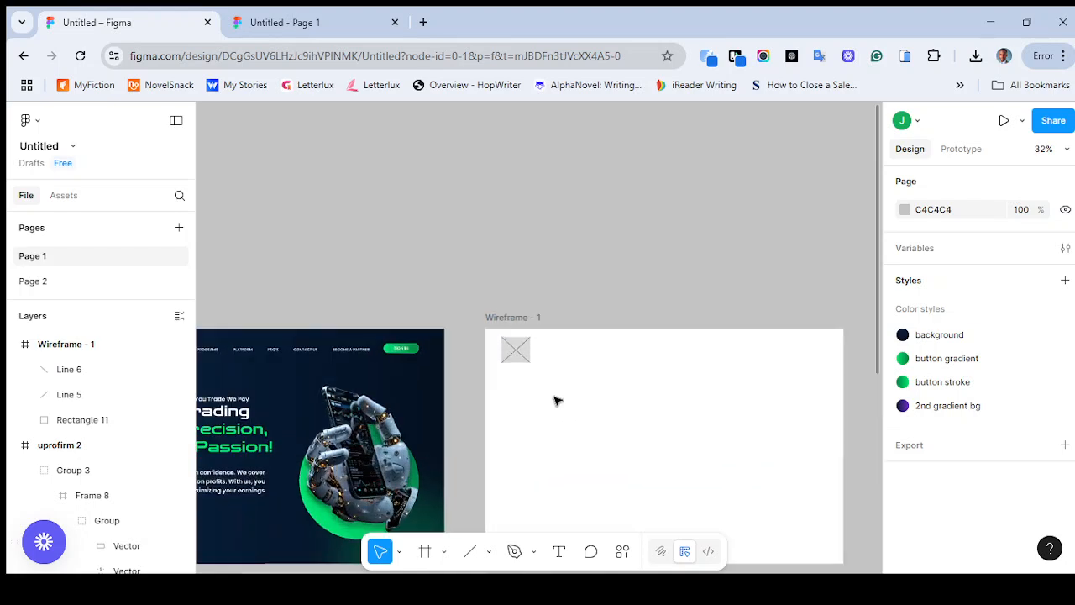
{"action": "scroll", "coordinate": [501, 359], "scroll_direction": "up", "scroll_amount": 2}
{"action": "scroll", "coordinate": [502, 359], "scroll_direction": "up", "scroll_amount": 1}
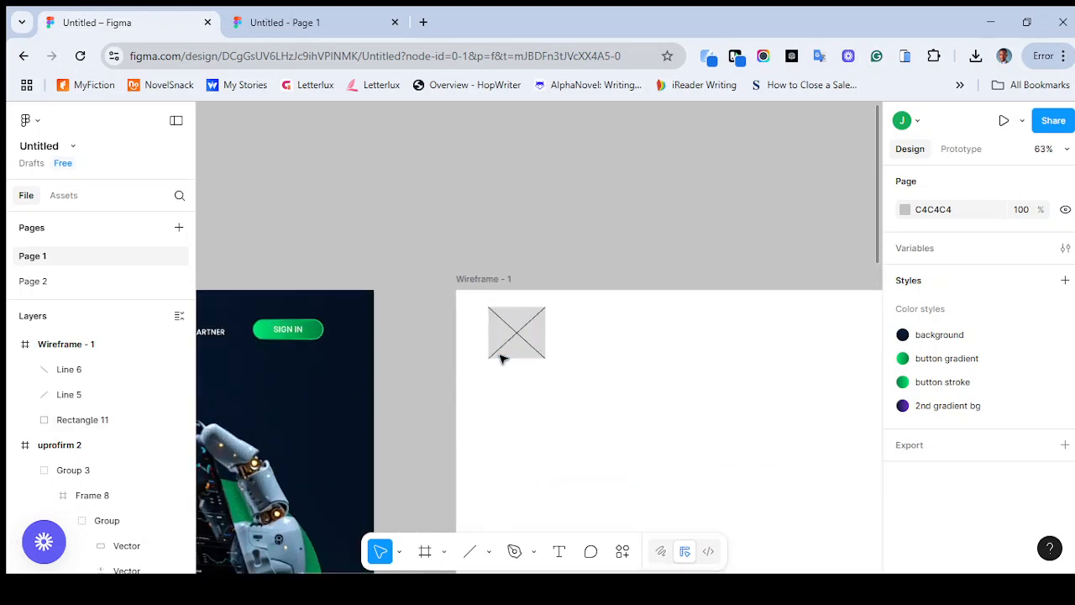
{"action": "left_click_drag", "start_coordinate": [475, 301], "coordinate": [570, 378]}
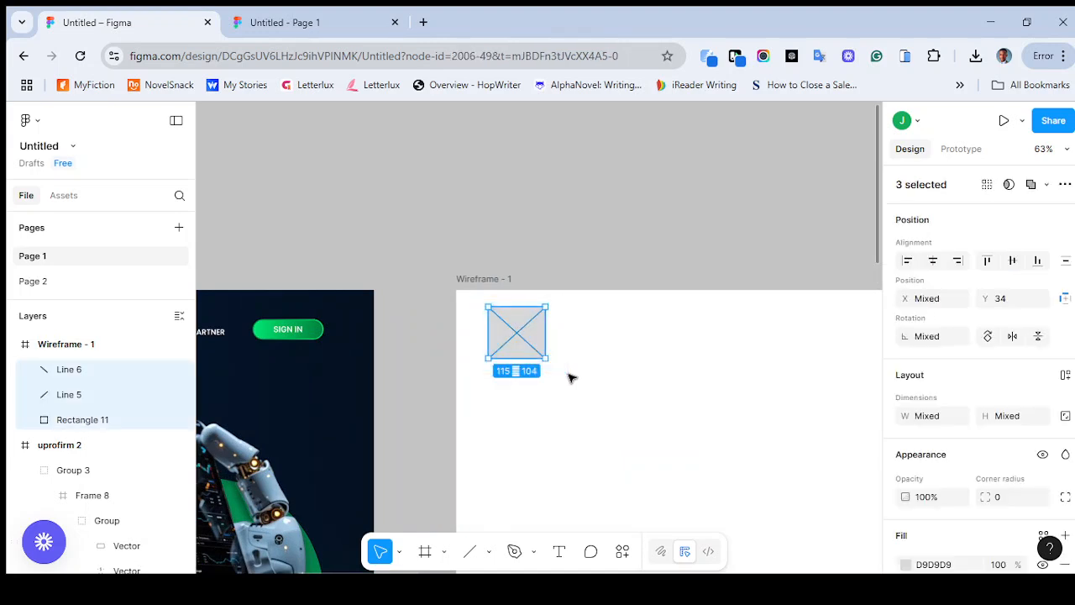
{"action": "right_click", "coordinate": [517, 337]}
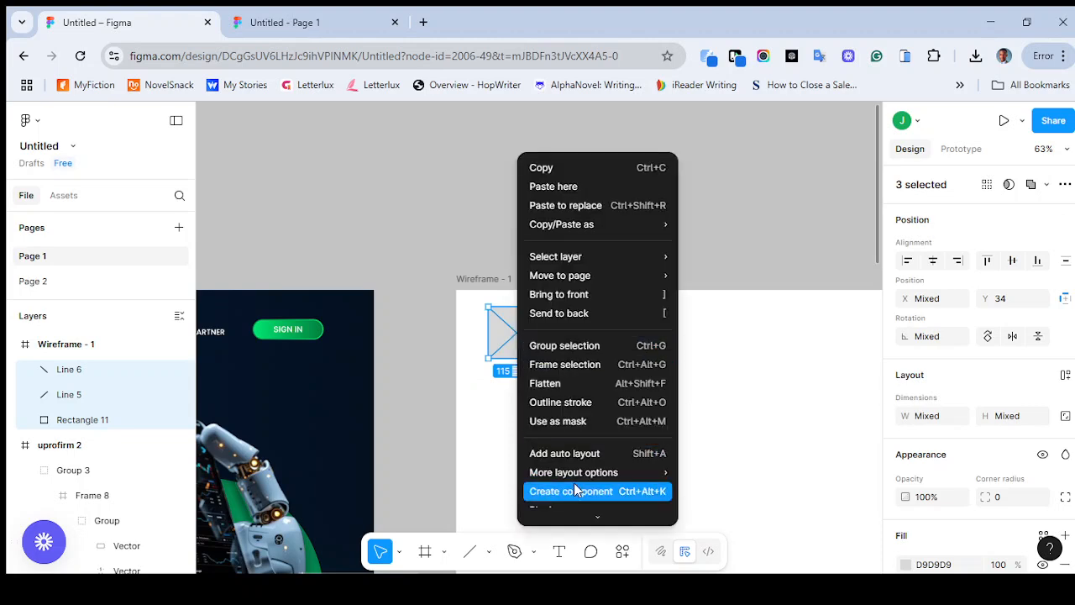
{"action": "scroll", "coordinate": [586, 504], "scroll_direction": "down", "scroll_amount": 3}
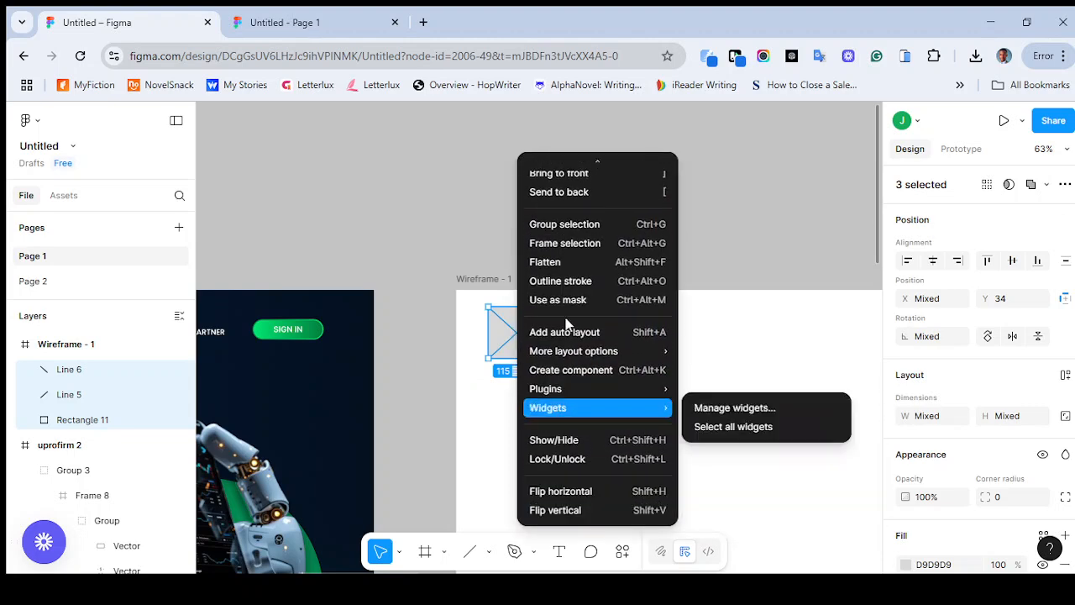
{"action": "left_click", "coordinate": [478, 416]}
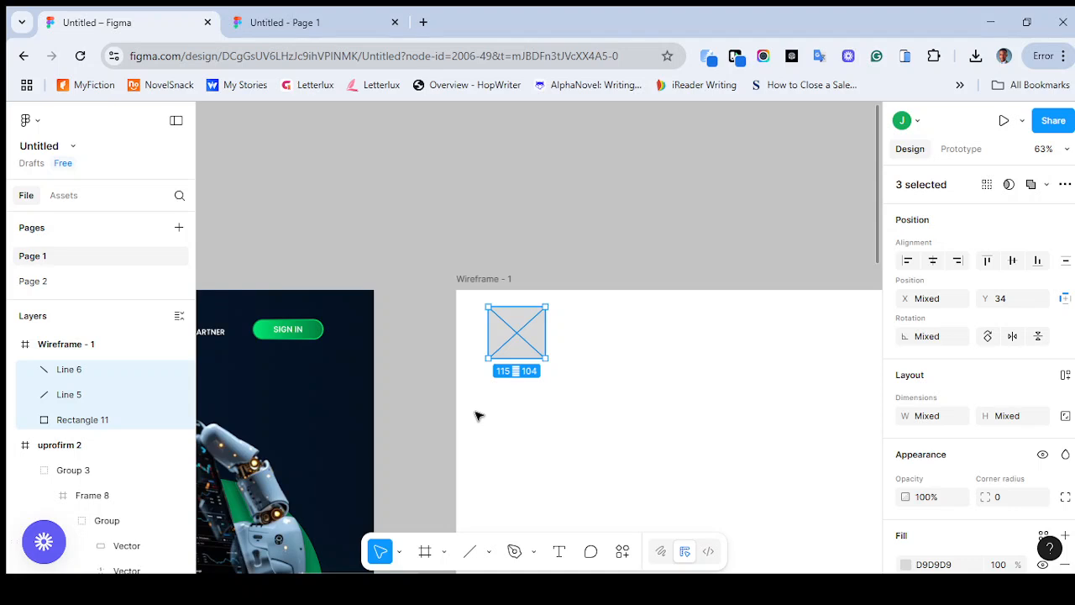
{"action": "left_click", "coordinate": [475, 304]}
{"action": "left_click_drag", "start_coordinate": [471, 298], "coordinate": [574, 369]}
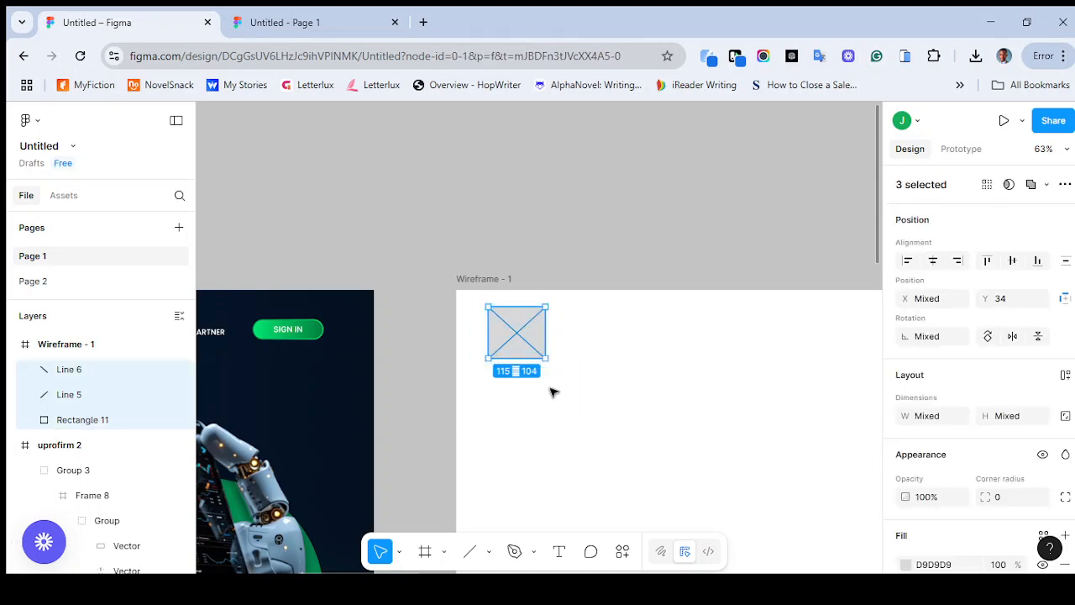
{"action": "left_click", "coordinate": [562, 406]}
Group the logo placeholder's rectangle together with its two diagonal lines
{"action": "left_click", "coordinate": [510, 316]}
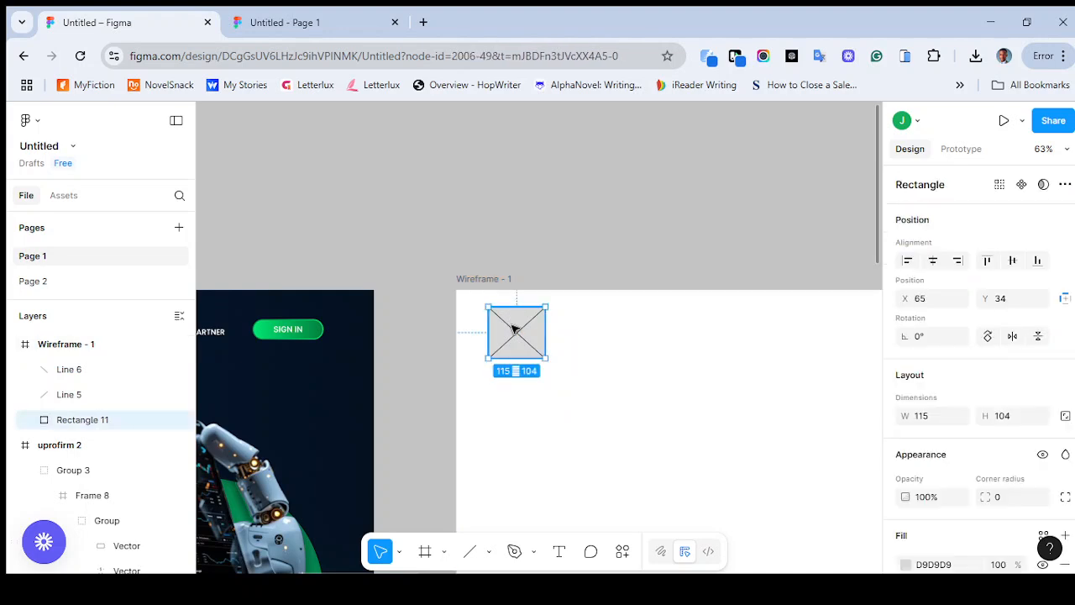
{"action": "left_click", "coordinate": [515, 330], "text": "shift"}
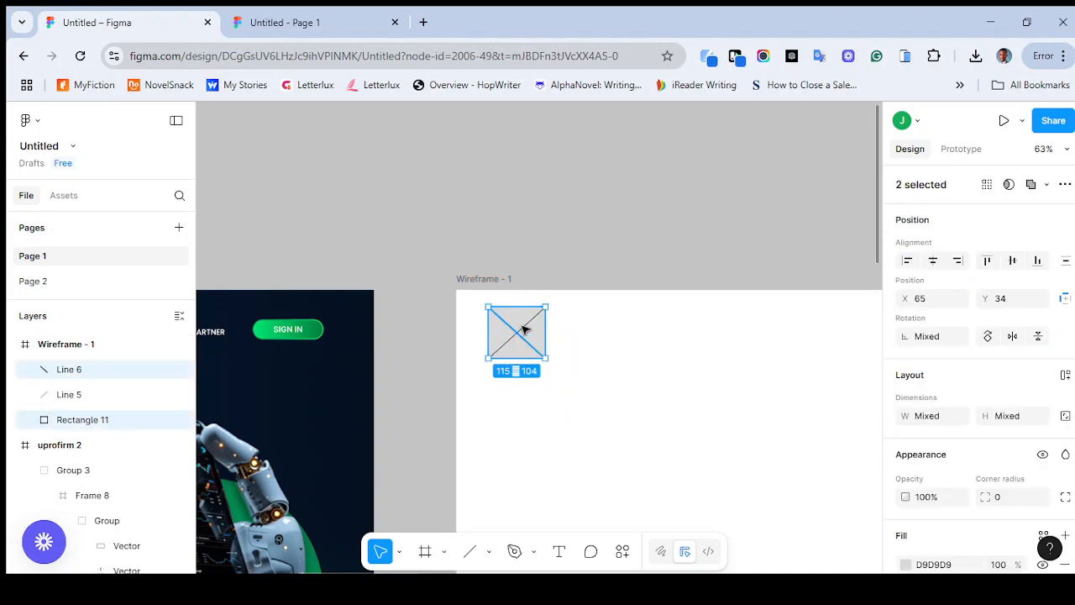
{"action": "left_click", "coordinate": [528, 328], "text": "shift"}
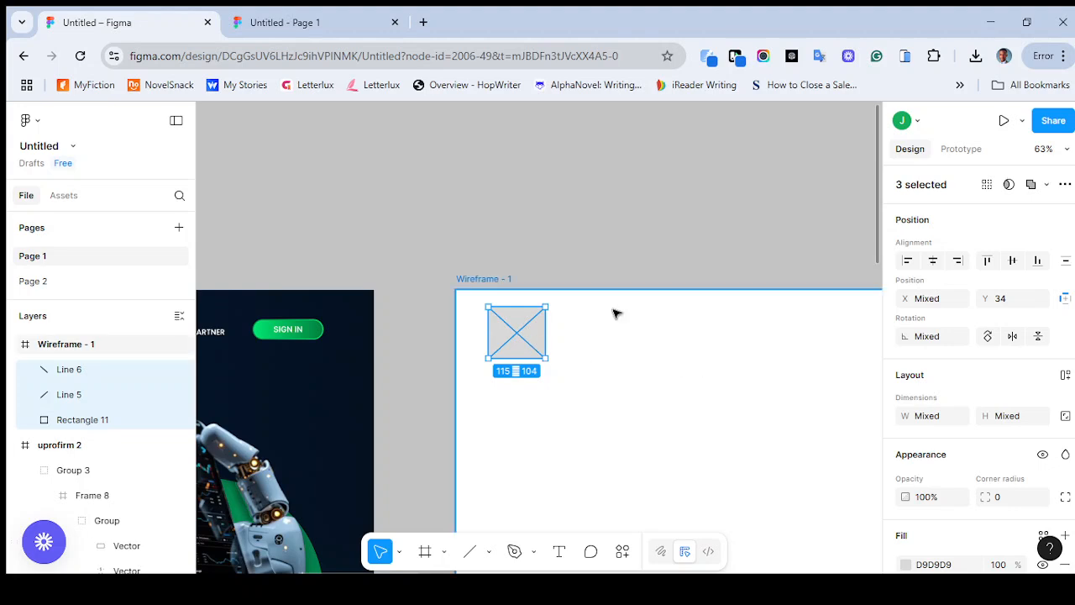
{"action": "key", "text": "ctrl+g"}
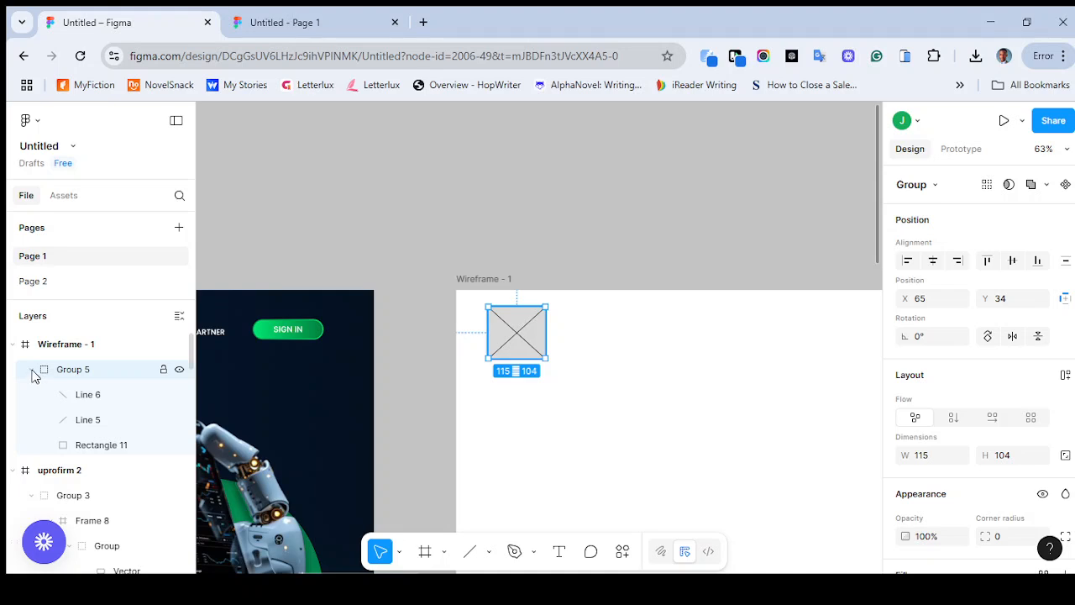
{"action": "left_click", "coordinate": [32, 373]}
{"action": "left_click", "coordinate": [32, 372]}
{"action": "left_click", "coordinate": [32, 372]}
{"action": "left_click", "coordinate": [32, 371]}
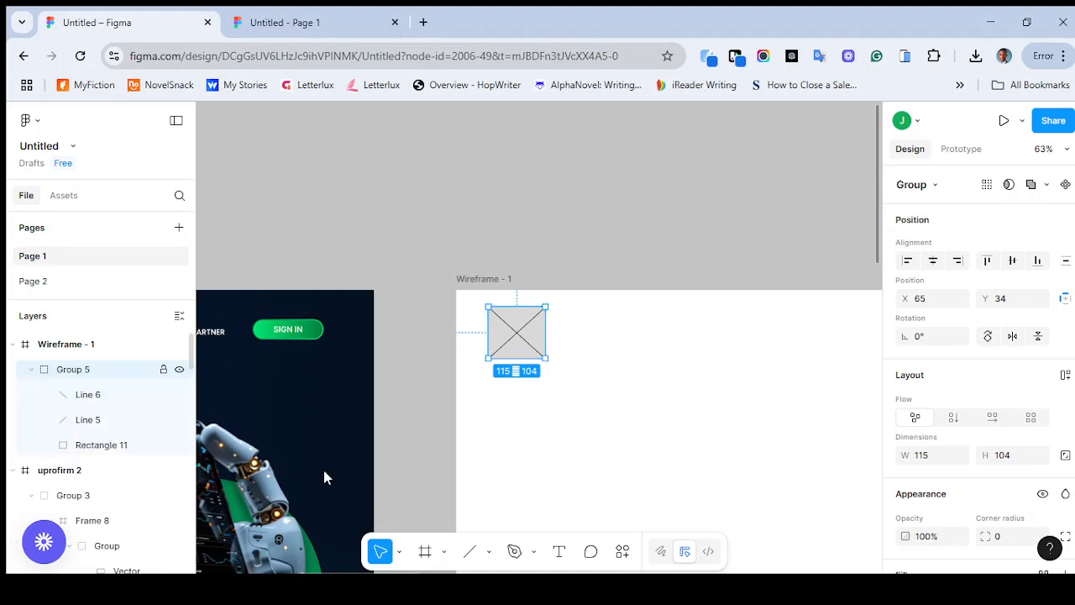
{"action": "left_click", "coordinate": [563, 420]}
Draw a horizontal line about 142 long in the wireframe's header, to the right of the logo placeholder, at about X 266, Y 102
{"action": "scroll", "coordinate": [563, 420], "scroll_direction": "down", "scroll_amount": 5}
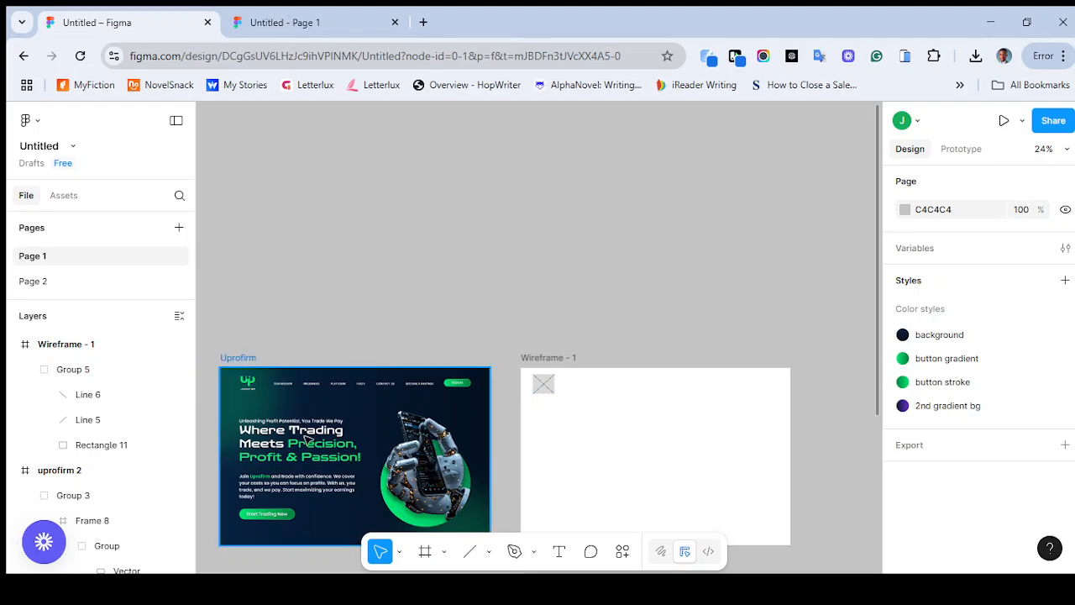
{"action": "scroll", "coordinate": [308, 439], "scroll_direction": "up", "scroll_amount": 3}
{"action": "scroll", "coordinate": [403, 383], "scroll_direction": "up", "scroll_amount": 3}
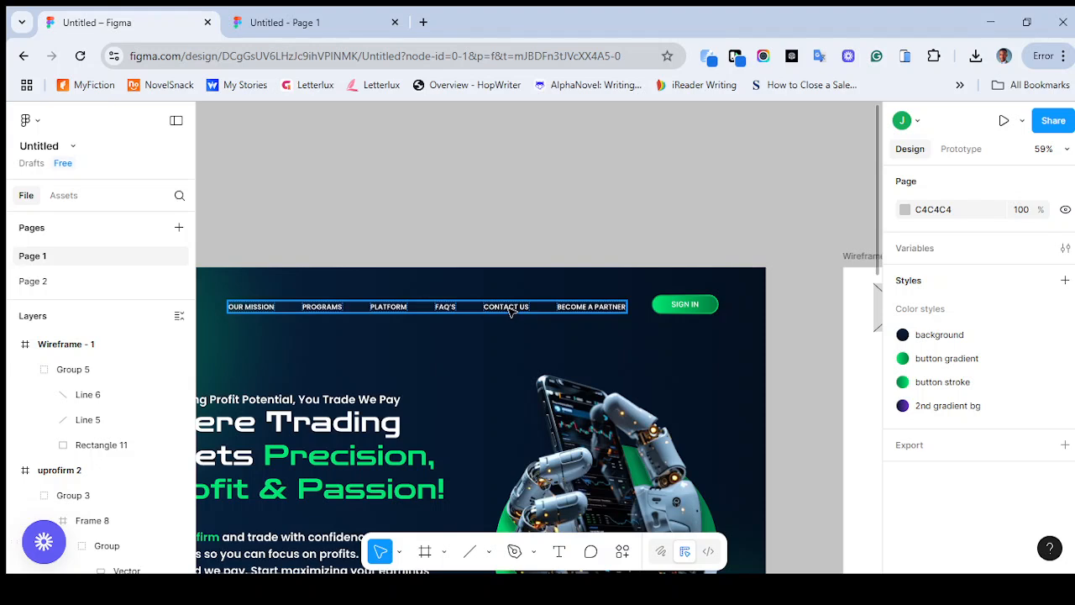
{"action": "scroll", "coordinate": [510, 311], "scroll_direction": "right", "scroll_amount": 2}
{"action": "scroll", "coordinate": [670, 377], "scroll_direction": "right", "scroll_amount": 15}
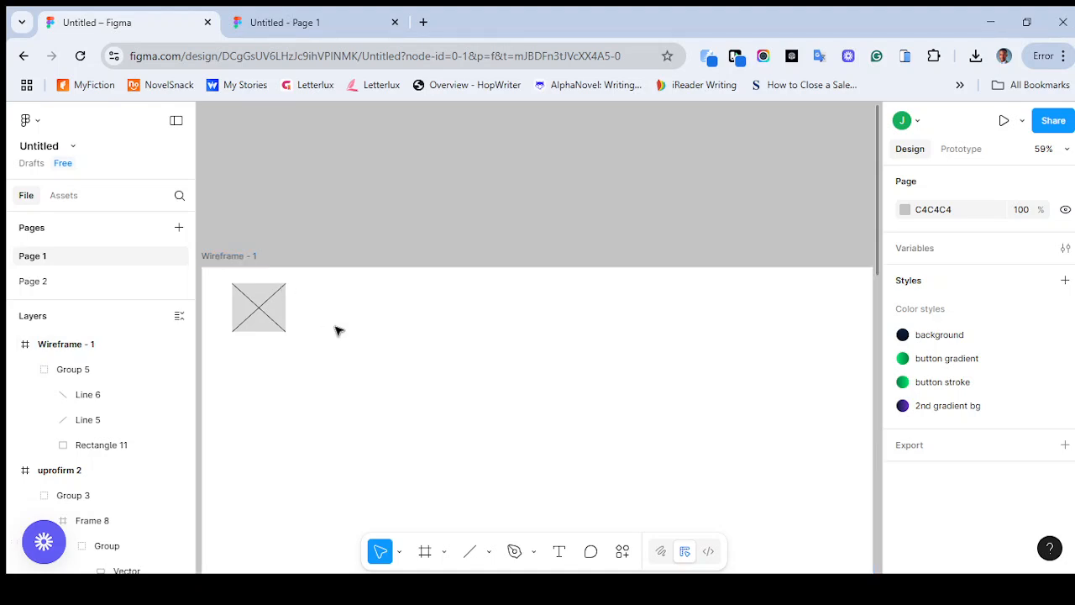
{"action": "key", "text": "l"}
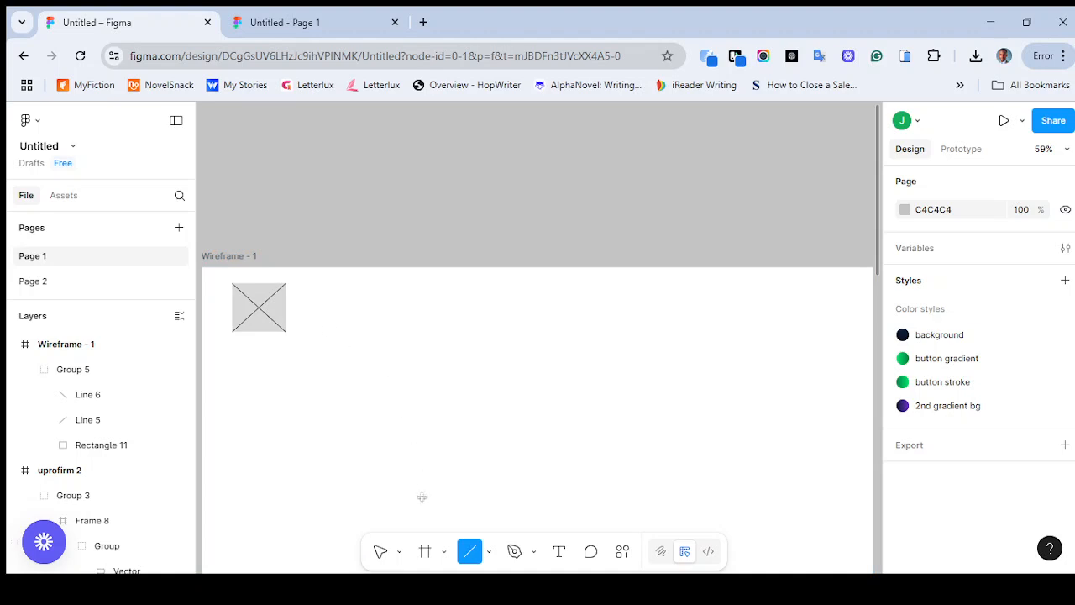
{"action": "left_click", "coordinate": [488, 556]}
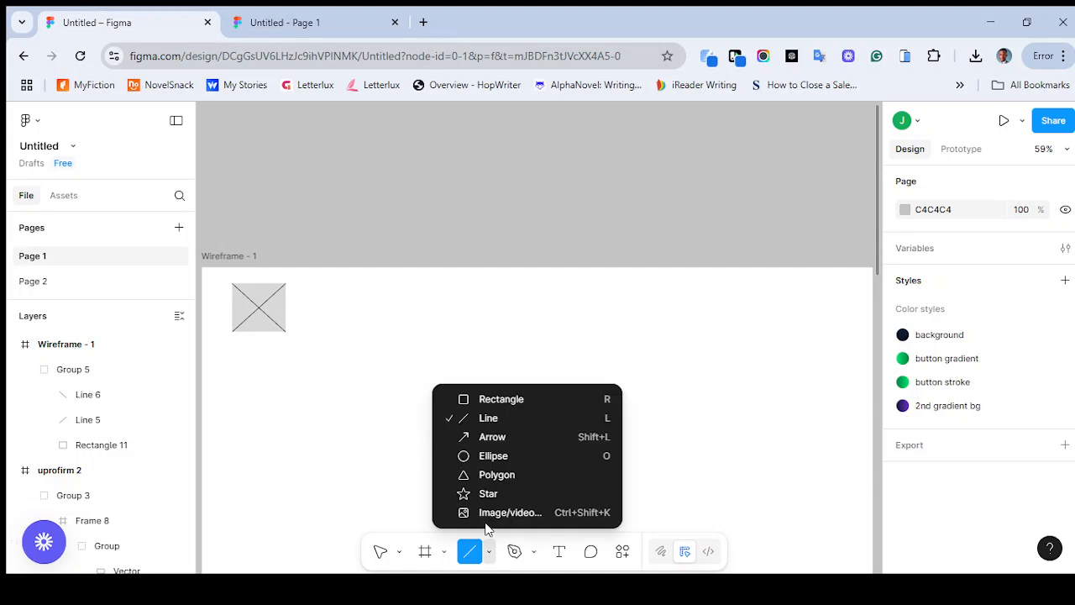
{"action": "left_click", "coordinate": [483, 403]}
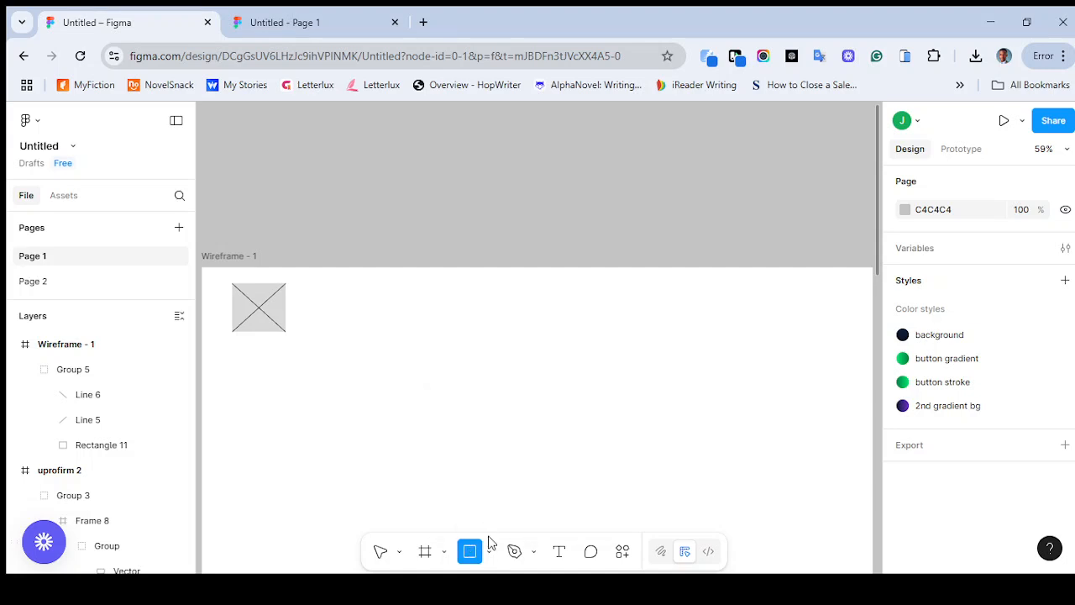
{"action": "left_click", "coordinate": [490, 558]}
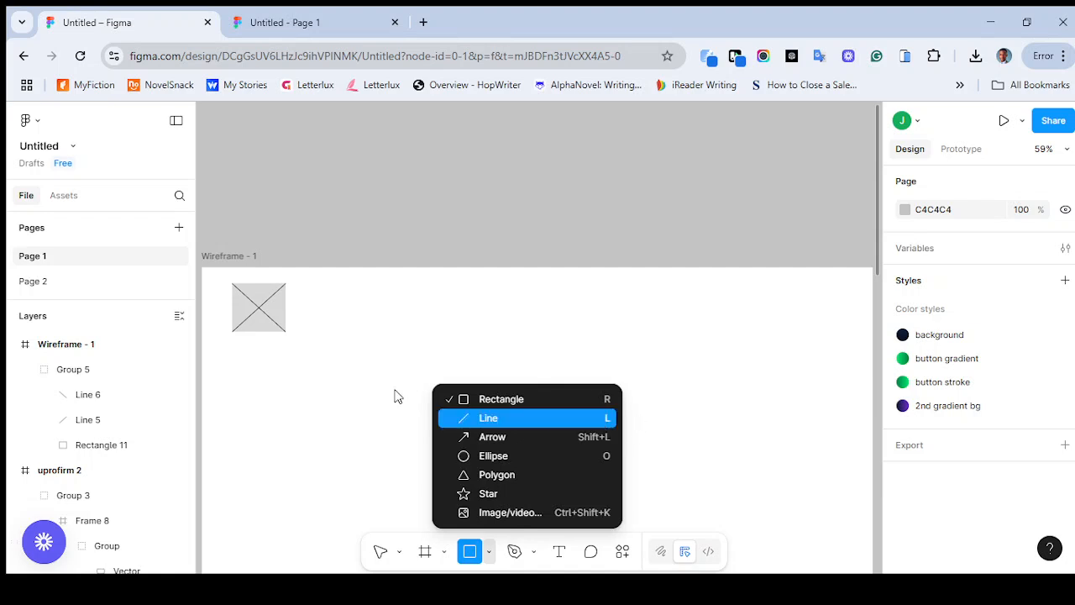
{"action": "left_click", "coordinate": [605, 422]}
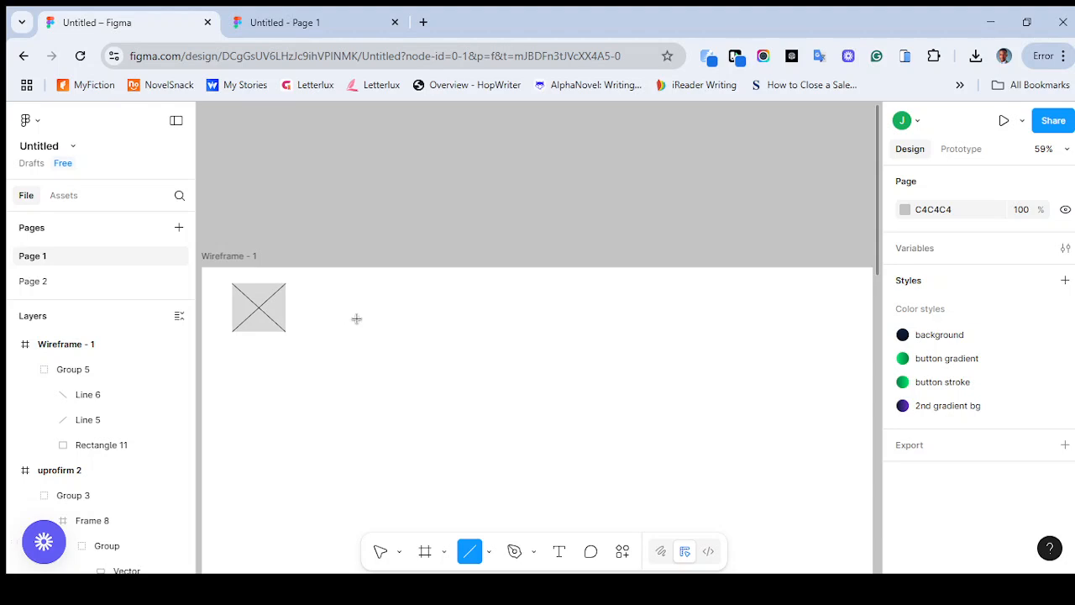
{"action": "scroll", "coordinate": [357, 319], "scroll_direction": "left", "scroll_amount": 9}
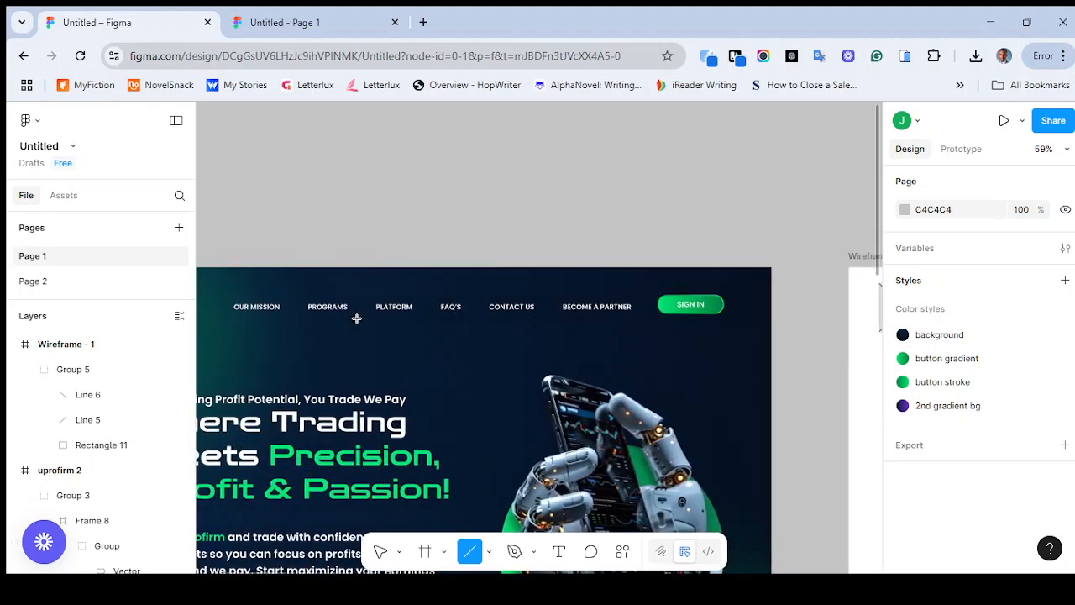
{"action": "scroll", "coordinate": [356, 319], "scroll_direction": "right", "scroll_amount": 9}
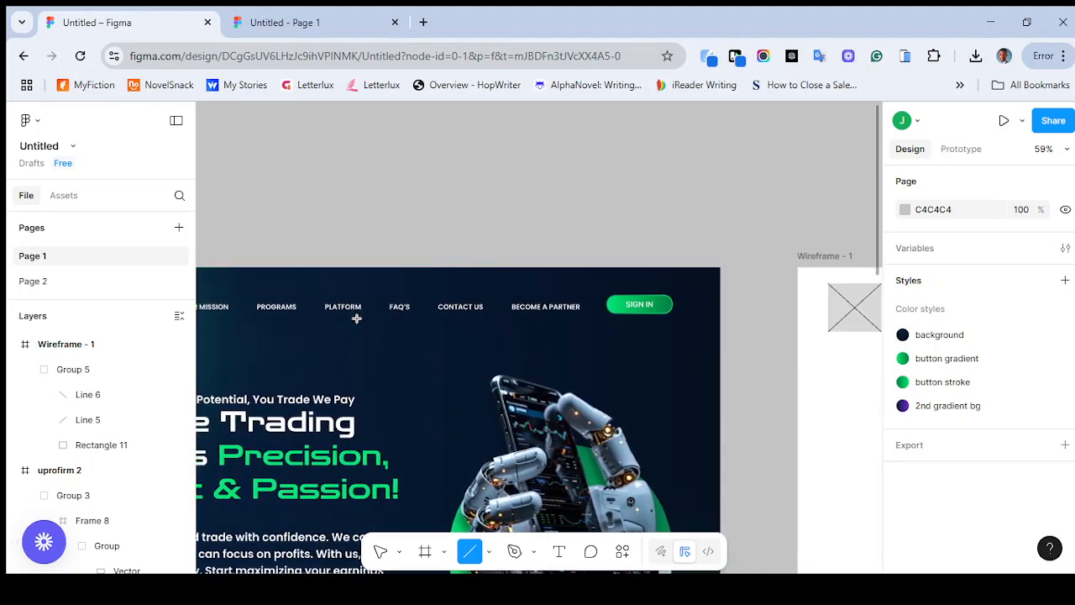
{"action": "scroll", "coordinate": [356, 319], "scroll_direction": "right", "scroll_amount": 5}
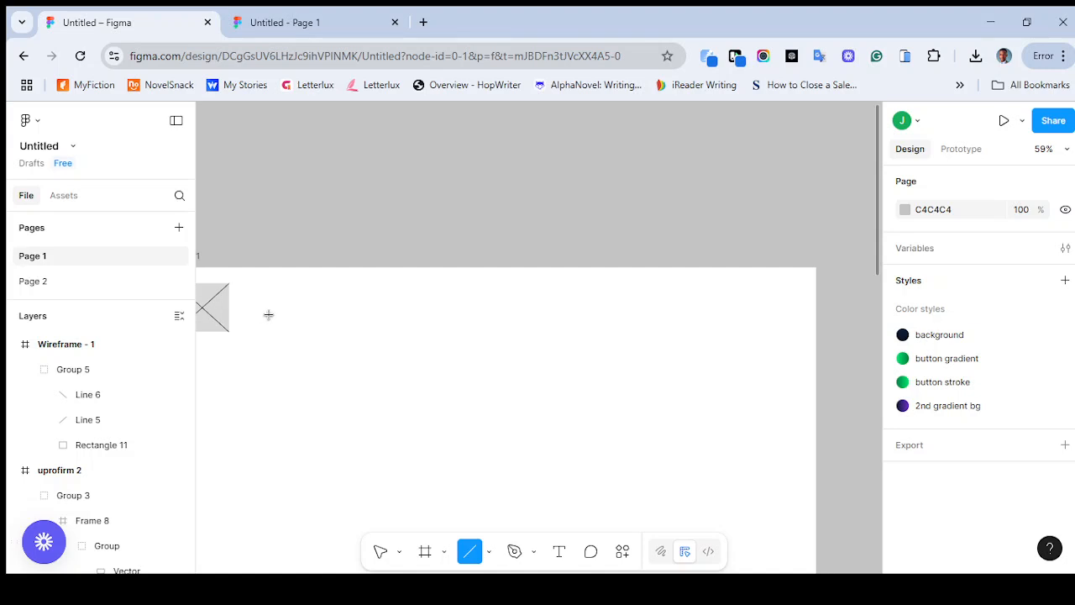
{"action": "mouse_move", "coordinate": [269, 314]}
{"action": "left_mouse_down"}
{"action": "mouse_move", "coordinate": [359, 312]}
{"action": "mouse_move", "coordinate": [342, 325]}
{"action": "mouse_move", "coordinate": [335, 310]}
{"action": "mouse_move", "coordinate": [332, 327]}
{"action": "mouse_move", "coordinate": [336, 310]}
{"action": "mouse_move", "coordinate": [334, 331]}
{"action": "left_mouse_up"}
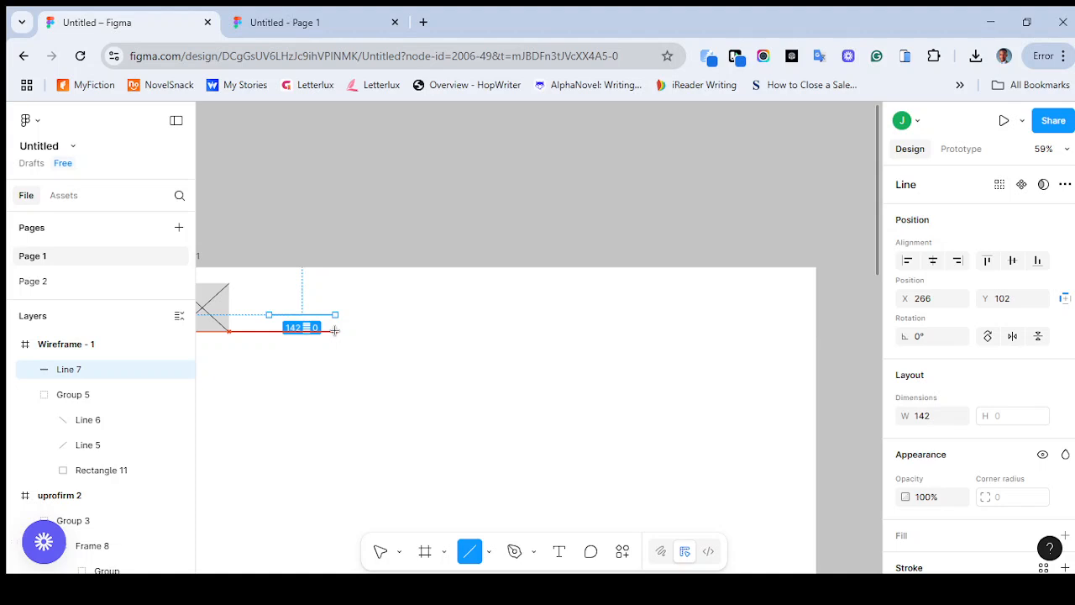
{"action": "left_click_drag", "start_coordinate": [335, 331], "coordinate": [339, 333]}
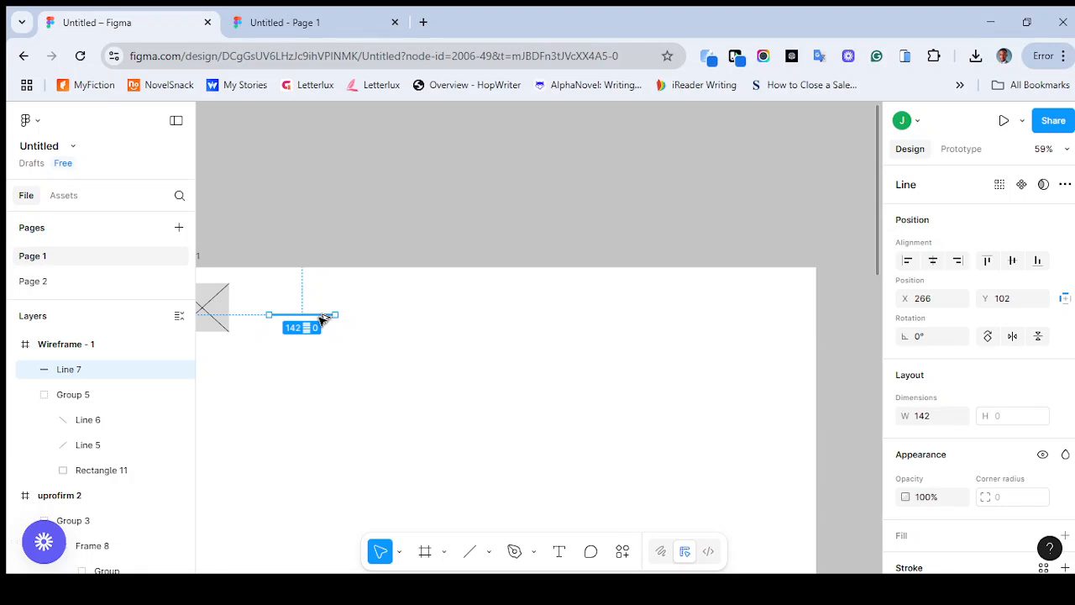
Duplicate the header line to its right at the same height, leaving a gap of about 51, at about X 459, Y 102
{"action": "left_click_drag", "start_coordinate": [322, 318], "coordinate": [413, 322]}
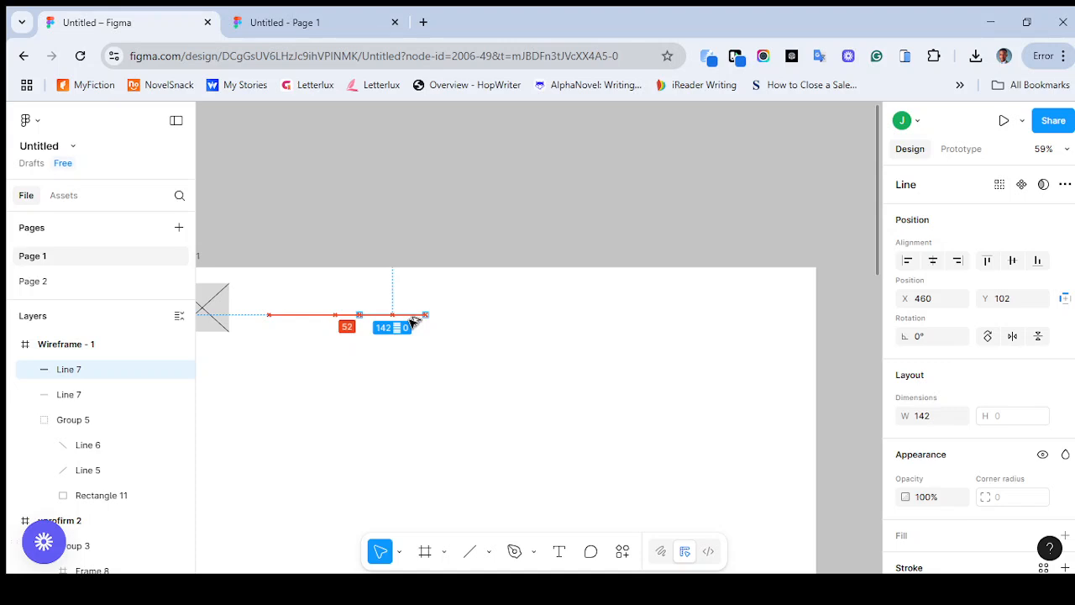
{"action": "mouse_move", "coordinate": [413, 320]}
{"action": "left_mouse_down"}
{"action": "mouse_move", "coordinate": [446, 366]}
{"action": "mouse_move", "coordinate": [384, 384]}
{"action": "mouse_move", "coordinate": [408, 387]}
{"action": "mouse_move", "coordinate": [424, 338]}
{"action": "left_mouse_up"}
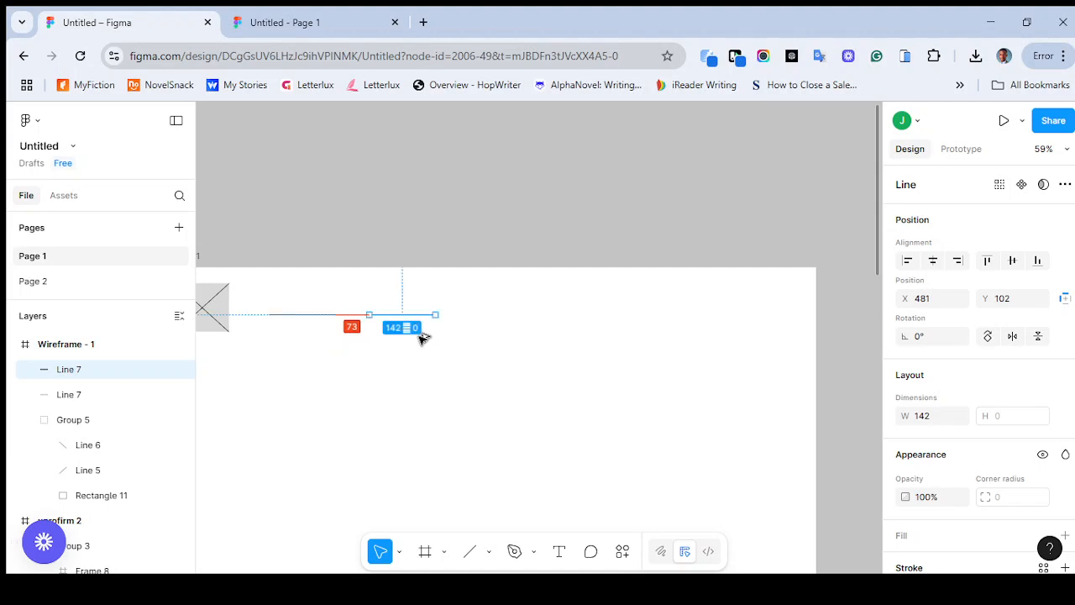
{"action": "left_click_drag", "start_coordinate": [424, 337], "coordinate": [412, 337]}
{"action": "key", "text": "ctrl+z"}
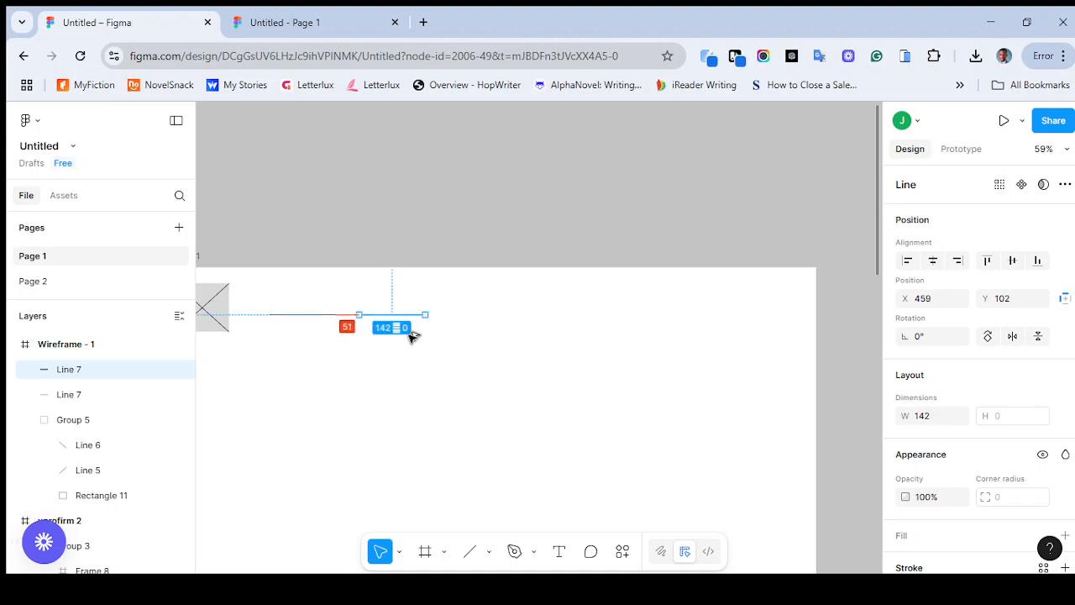
Try duplicating the second header line in place, and undo back until only the first header line remains
{"action": "left_click_drag", "start_coordinate": [410, 333], "coordinate": [410, 335]}
{"action": "left_click", "coordinate": [579, 337]}
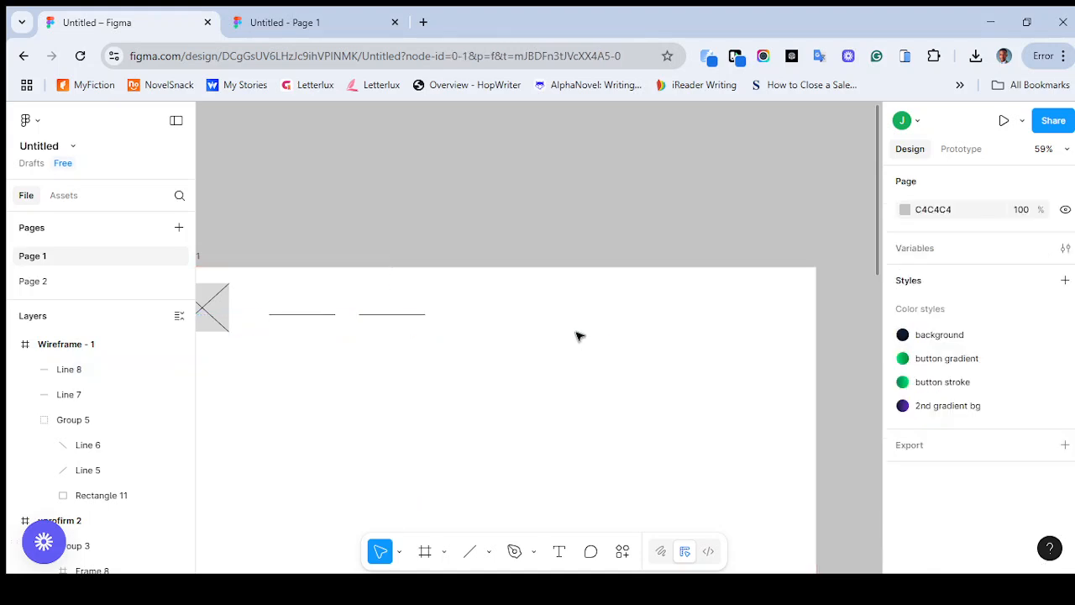
{"action": "left_click", "coordinate": [397, 315]}
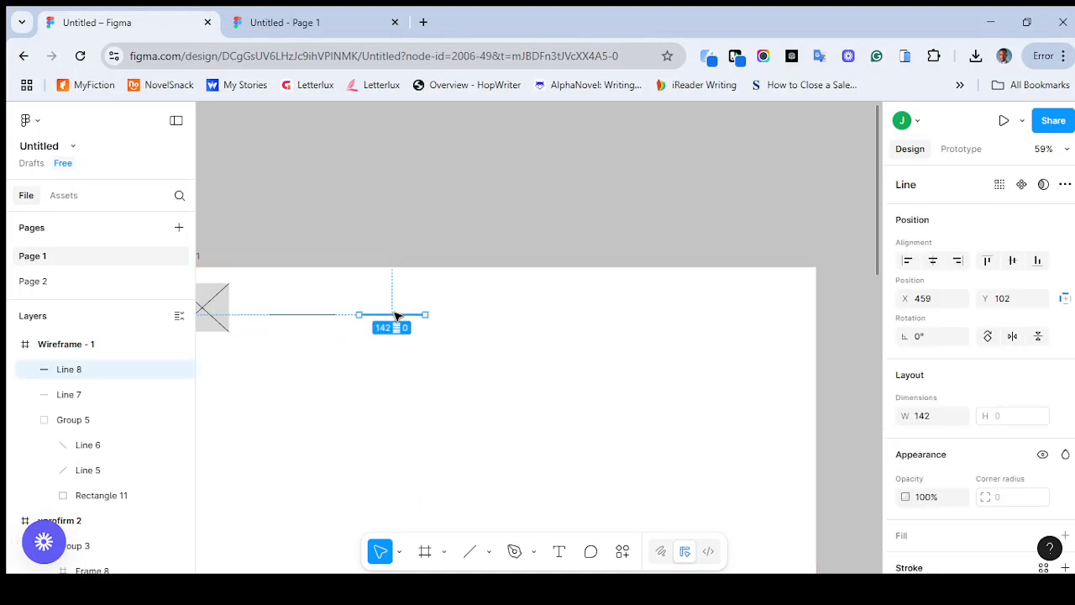
{"action": "key", "text": "ctrl+d"}
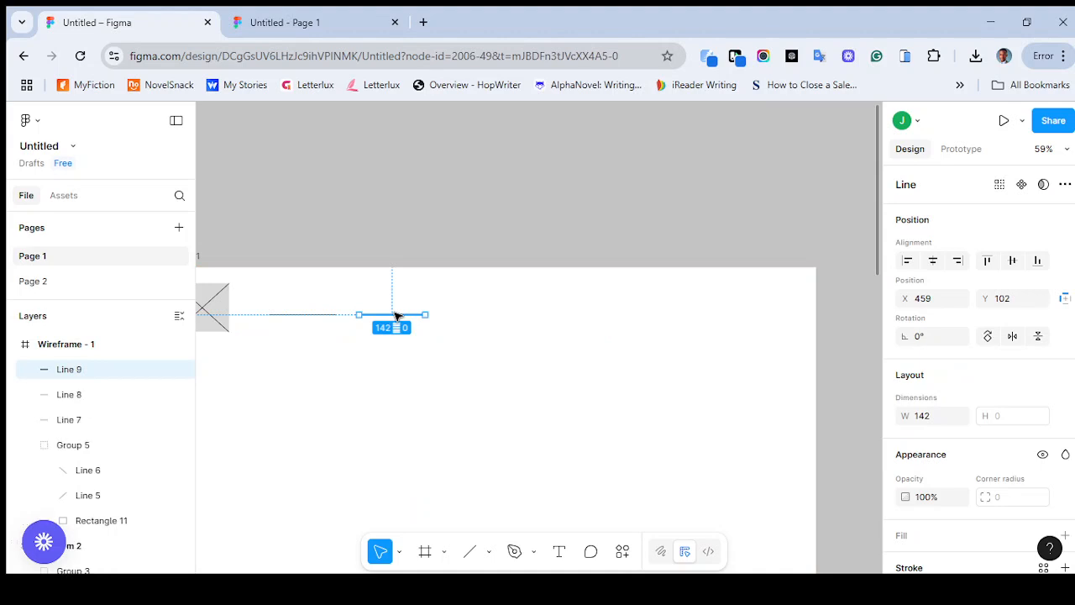
{"action": "key", "text": "ctrl+z"}
{"action": "key", "text": "Escape"}
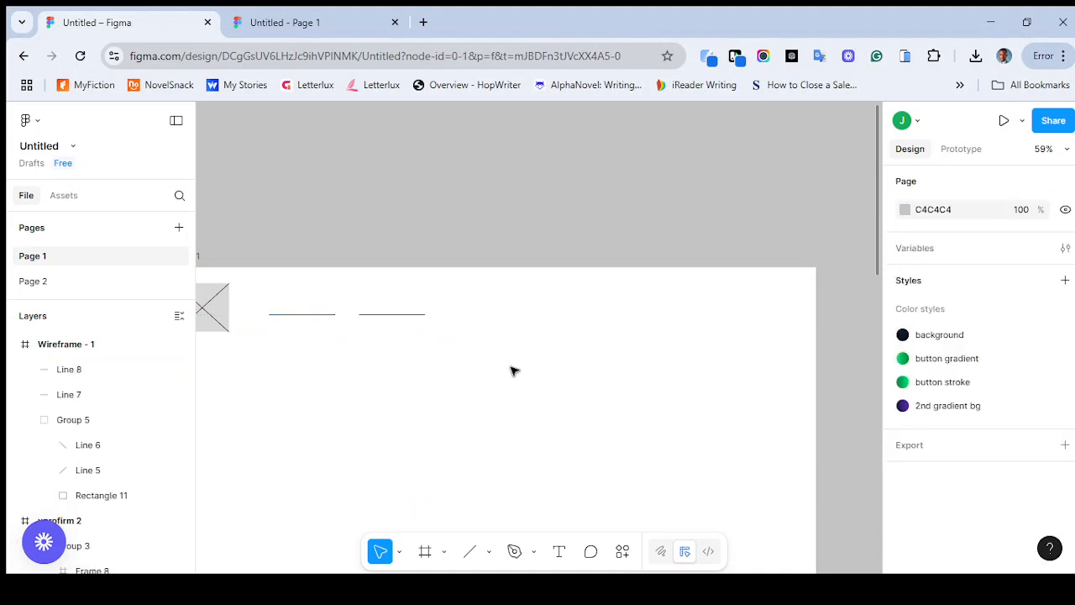
{"action": "left_click", "coordinate": [381, 315]}
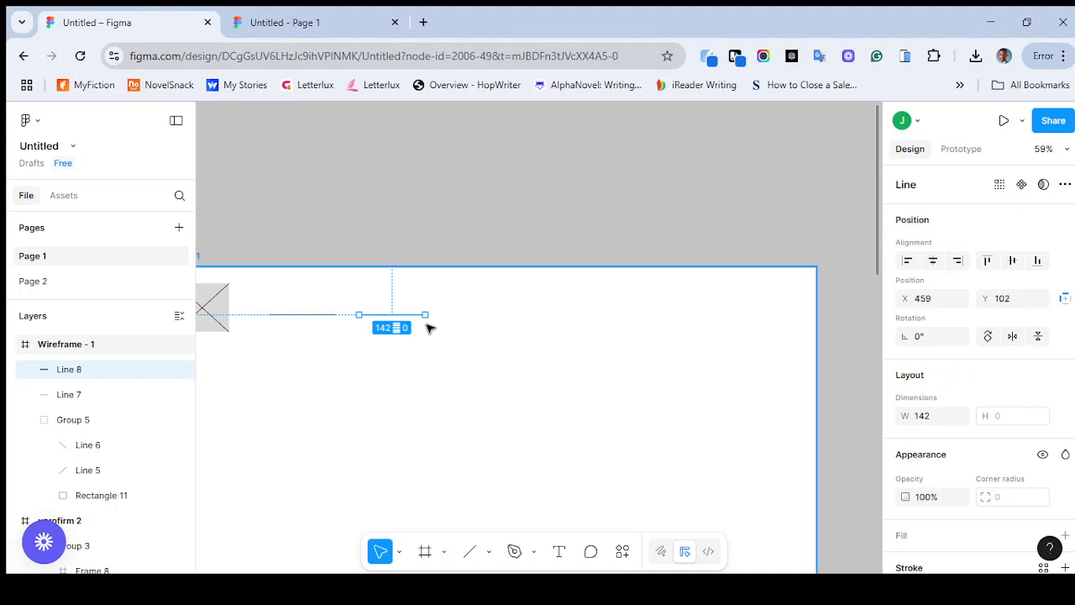
{"action": "key", "text": "ctrl+z"}
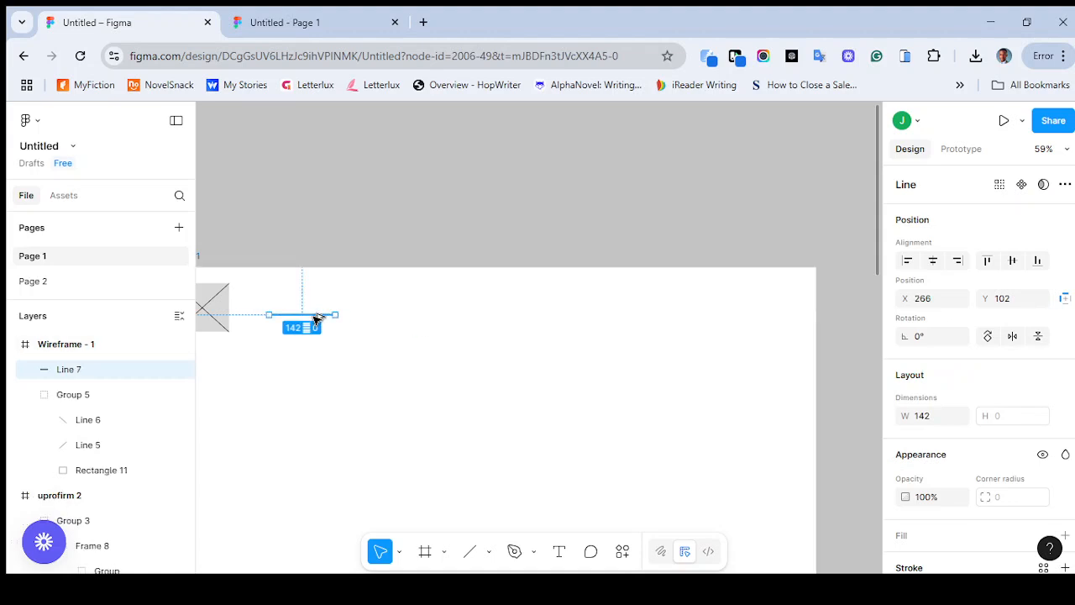
{"action": "left_click_drag", "start_coordinate": [318, 317], "coordinate": [399, 316]}
{"action": "mouse_move", "coordinate": [402, 316]}
{"action": "left_mouse_down"}
{"action": "mouse_move", "coordinate": [457, 317]}
{"action": "mouse_move", "coordinate": [413, 325]}
{"action": "left_mouse_up"}
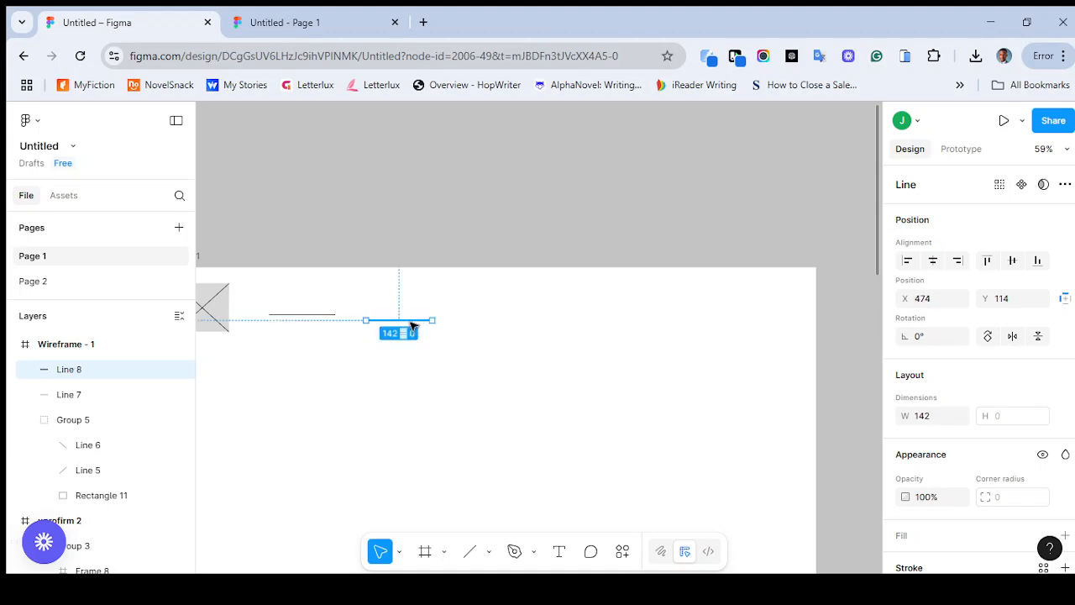
{"action": "key", "text": "ctrl+z"}
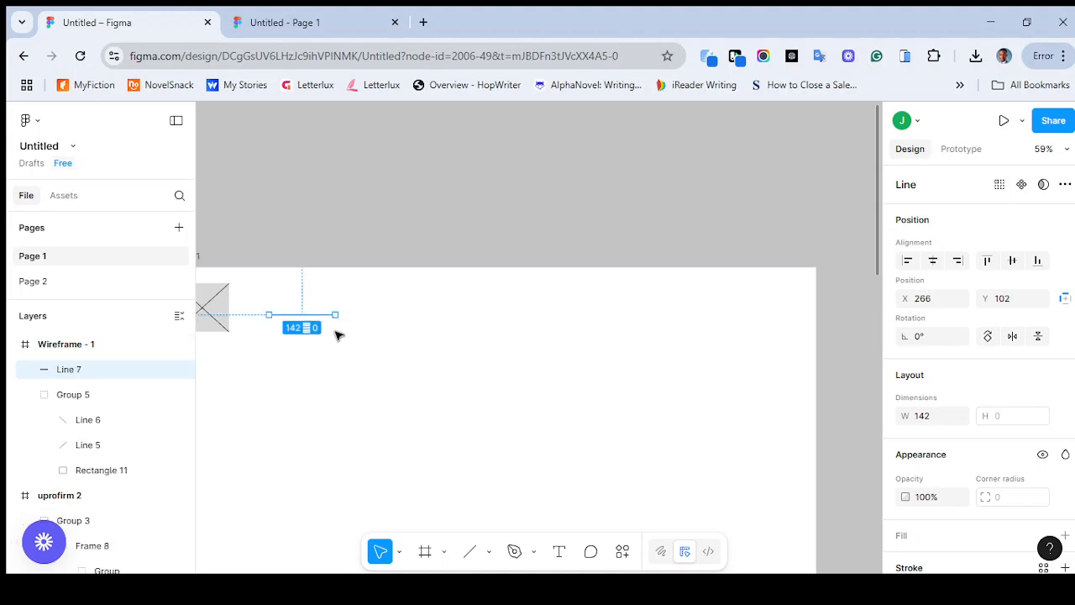
Duplicate the header line twice to its right at Y 102, leaving a gap of 40 between the lines
{"action": "mouse_move", "coordinate": [325, 316]}
{"action": "left_mouse_down"}
{"action": "mouse_move", "coordinate": [415, 317]}
{"action": "mouse_move", "coordinate": [309, 317]}
{"action": "left_mouse_up"}
{"action": "left_click_drag", "start_coordinate": [311, 317], "coordinate": [397, 311]}
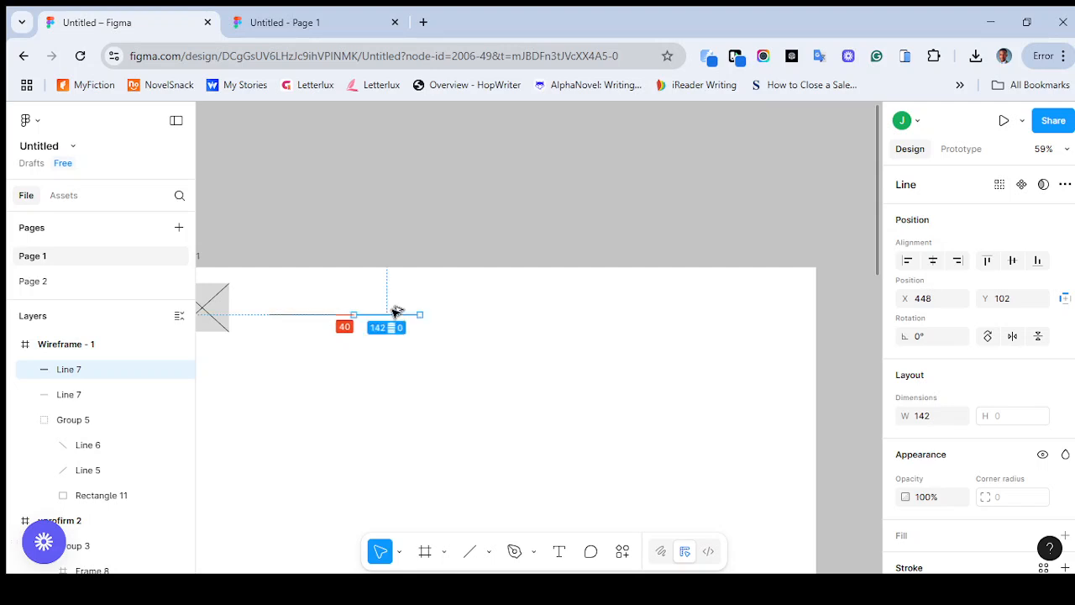
{"action": "left_click_drag", "start_coordinate": [396, 312], "coordinate": [395, 312]}
{"action": "left_click", "coordinate": [469, 349]}
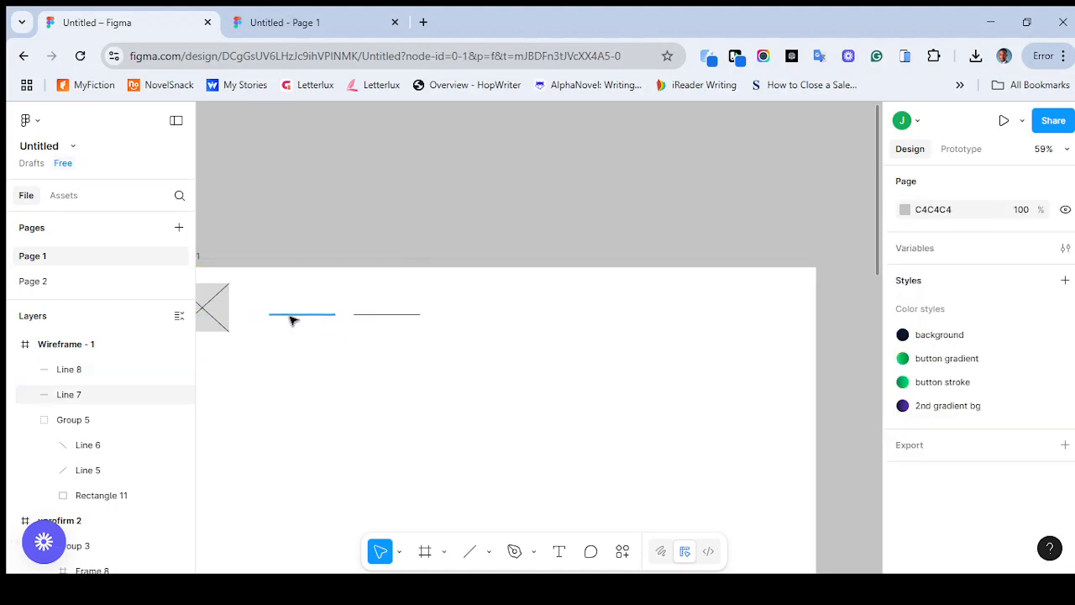
{"action": "left_click", "coordinate": [403, 315]}
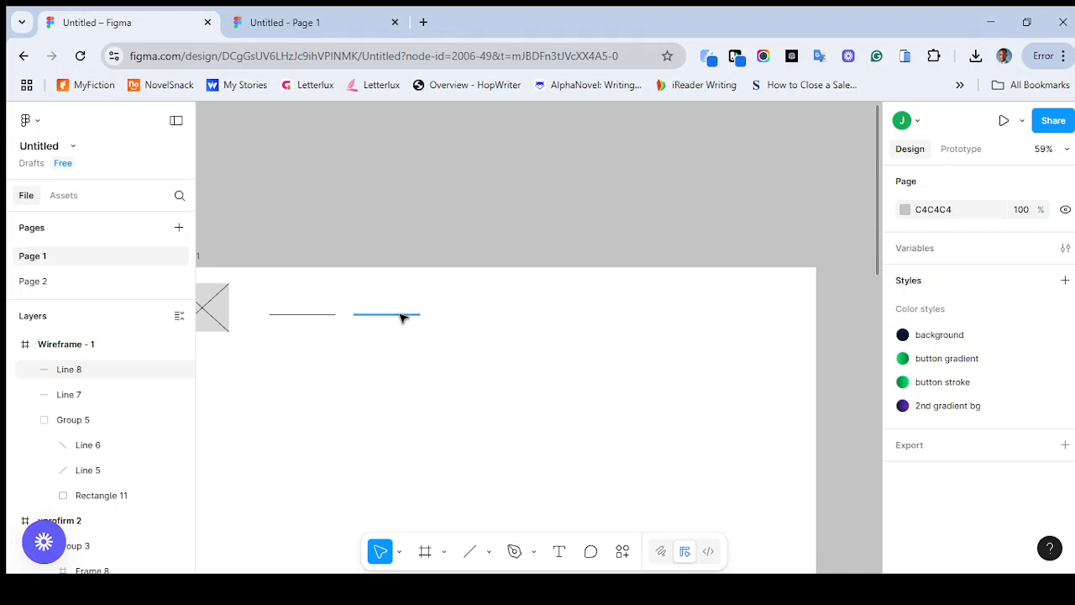
{"action": "left_click_drag", "start_coordinate": [404, 315], "coordinate": [490, 317]}
{"action": "left_click", "coordinate": [598, 329]}
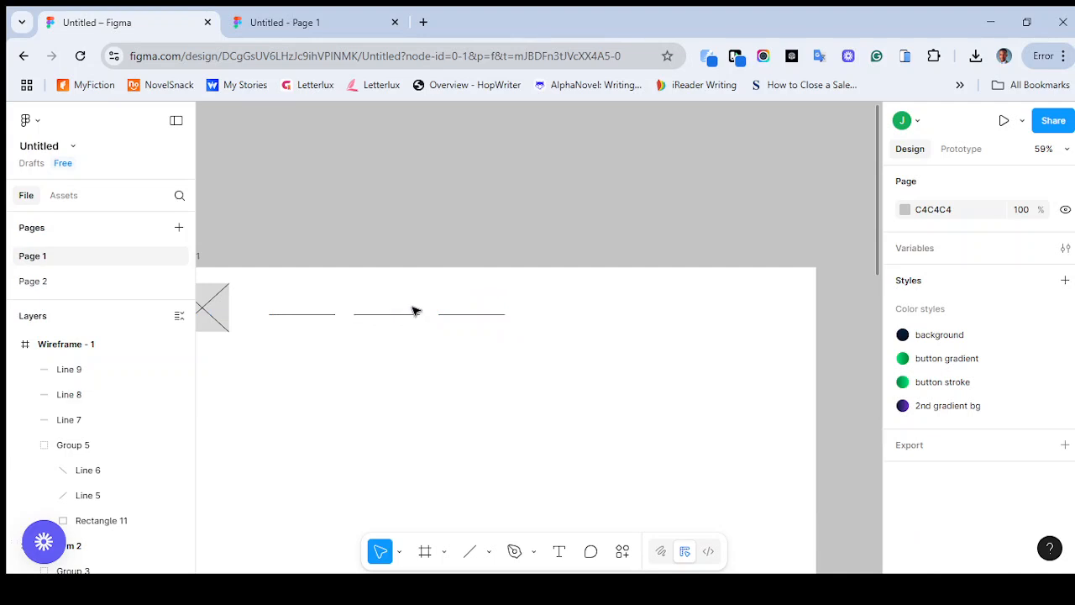
Delete the two duplicated header lines, keeping only the first one beside the logo placeholder
{"action": "left_click_drag", "start_coordinate": [481, 320], "coordinate": [485, 328]}
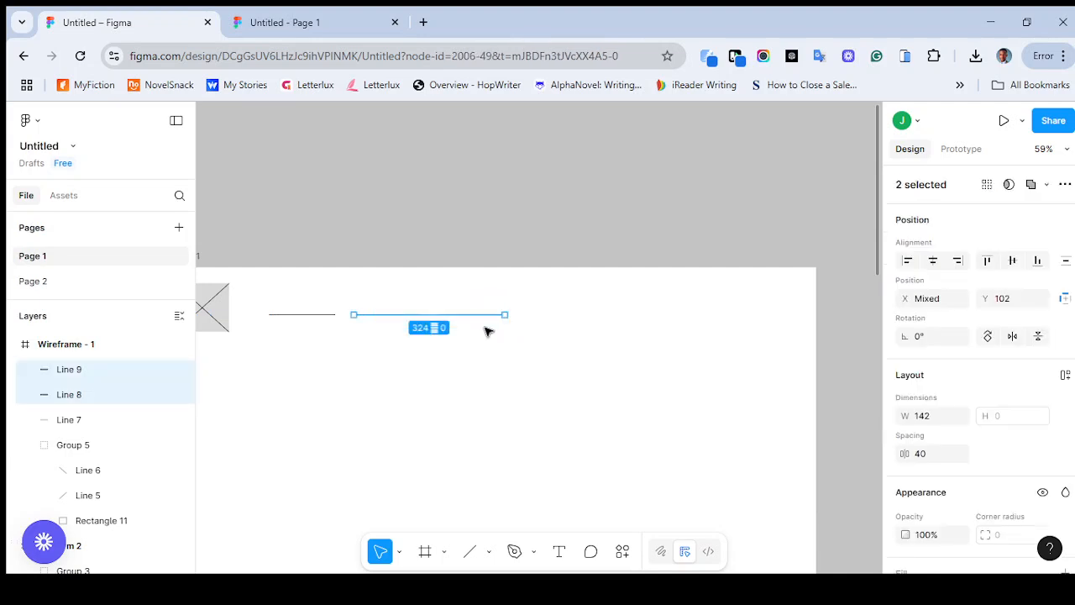
{"action": "key", "text": "Delete"}
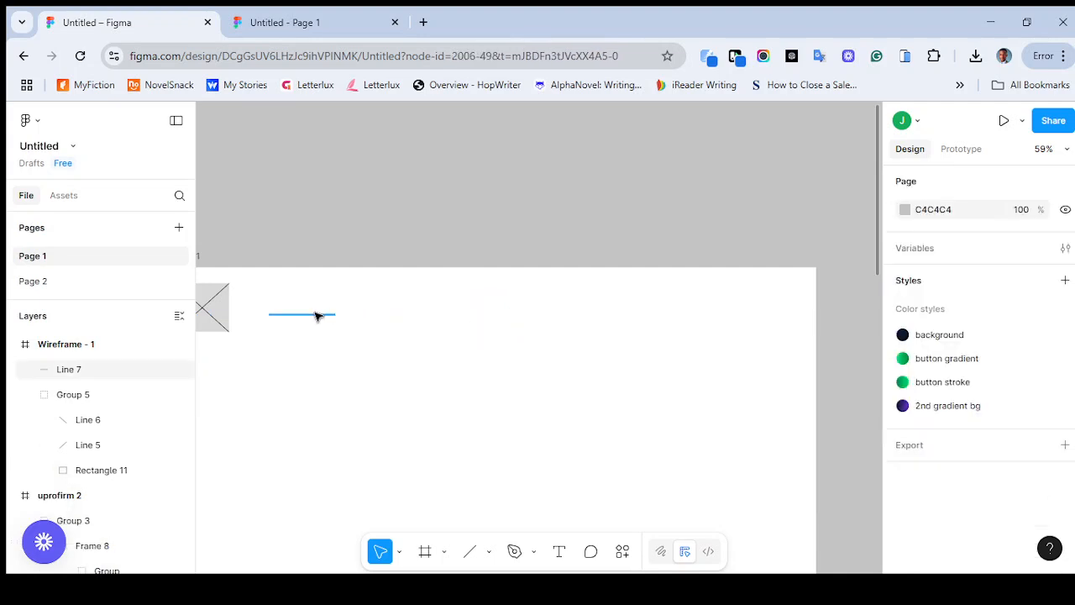
Duplicate the header line to X 448, Y 102 with a gap of 40, and repeat the duplication to make six evenly spaced lines
{"action": "left_click", "coordinate": [316, 316]}
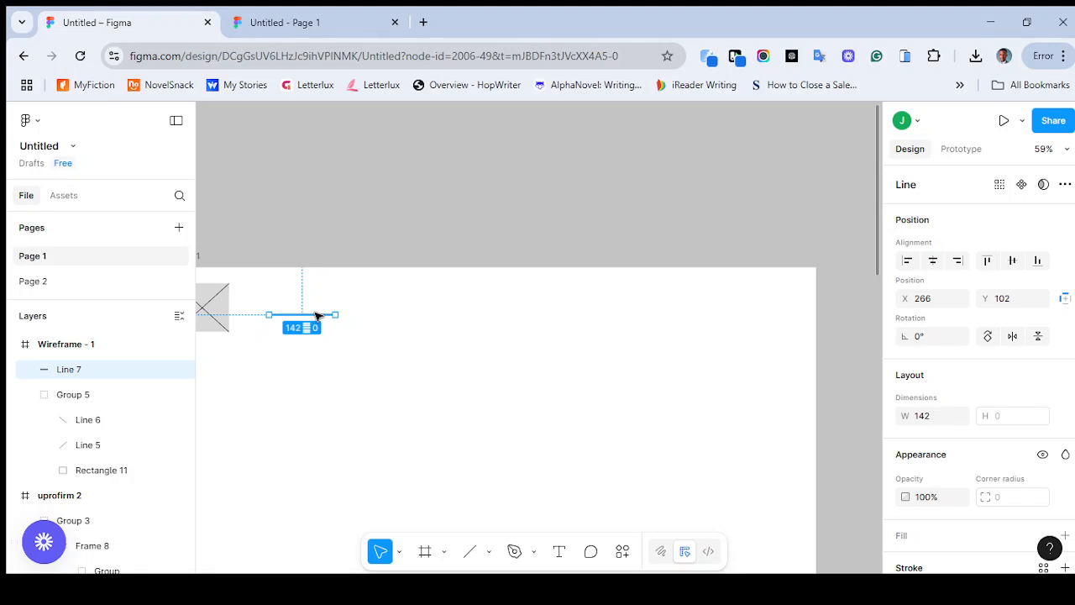
{"action": "left_click_drag", "start_coordinate": [319, 315], "coordinate": [403, 318], "text": "alt"}
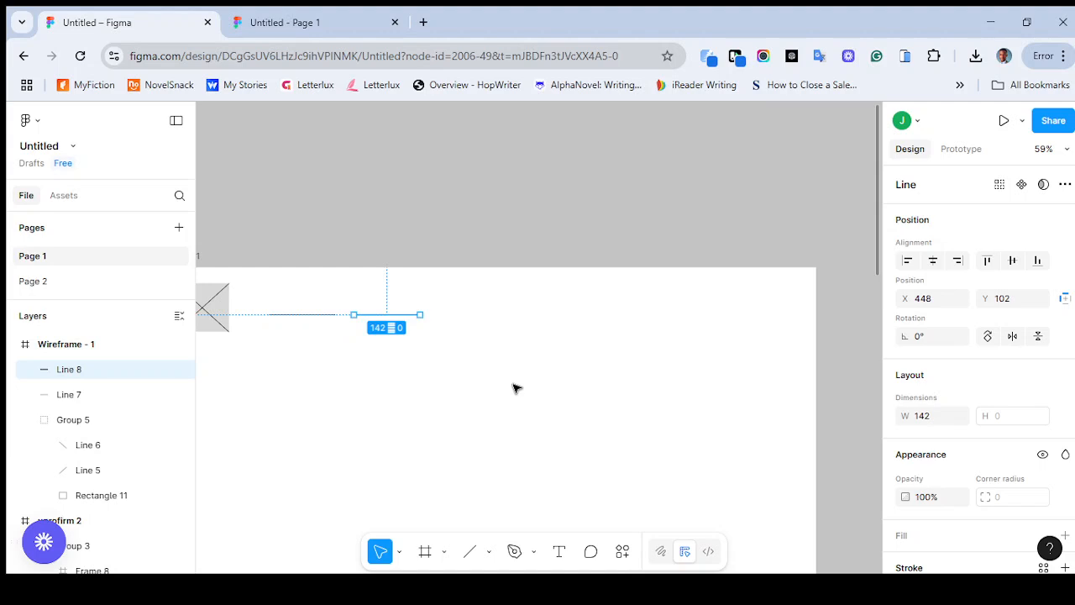
{"action": "key", "text": "ctrl+d"}
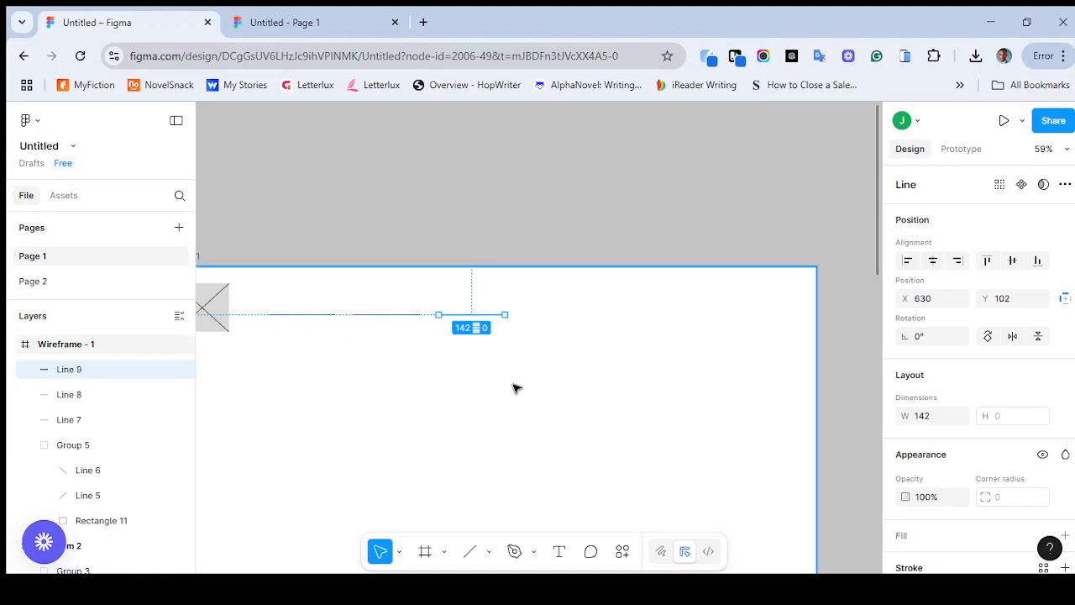
{"action": "key", "text": "ctrl+d"}
{"action": "key", "text": "ctrl+d"}
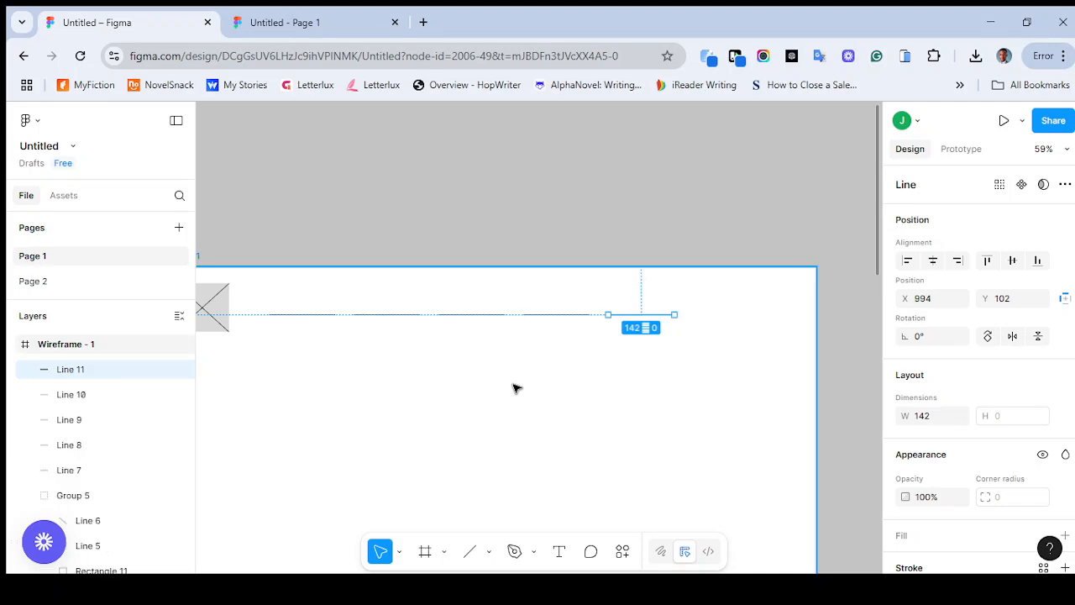
{"action": "key", "text": "ctrl+d"}
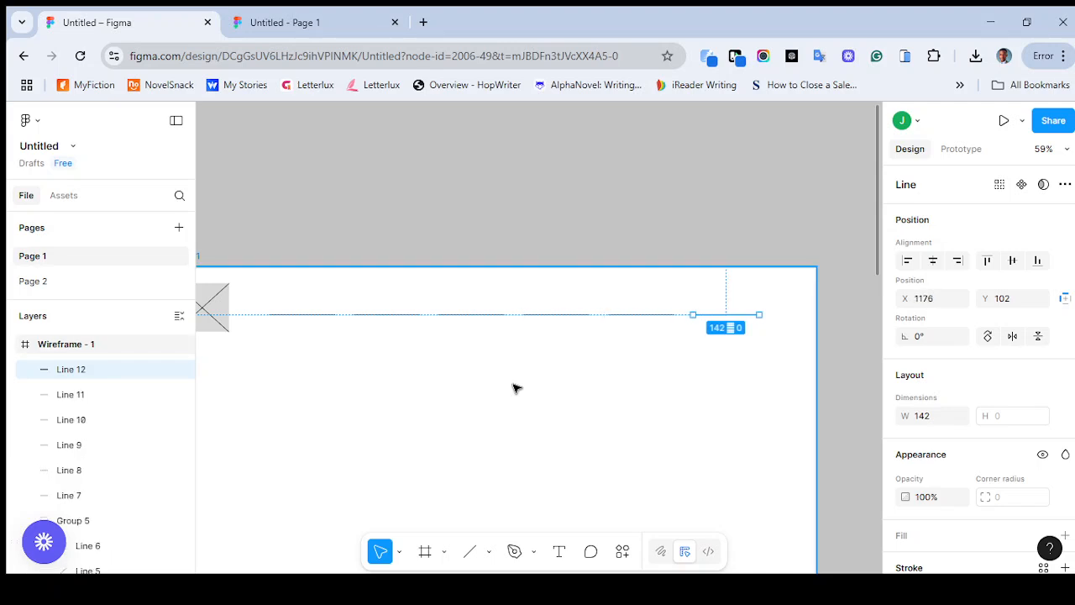
{"action": "left_click", "coordinate": [353, 406]}
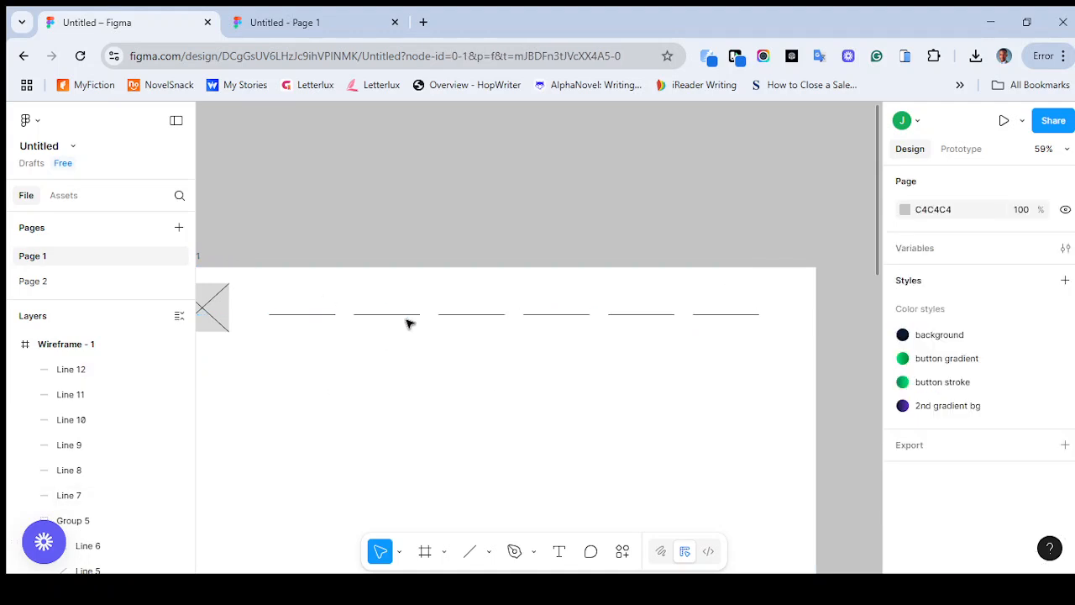
Set the width of all six navigation placeholder lines in the wireframe's header to 100
{"action": "left_click_drag", "start_coordinate": [278, 297], "coordinate": [739, 330]}
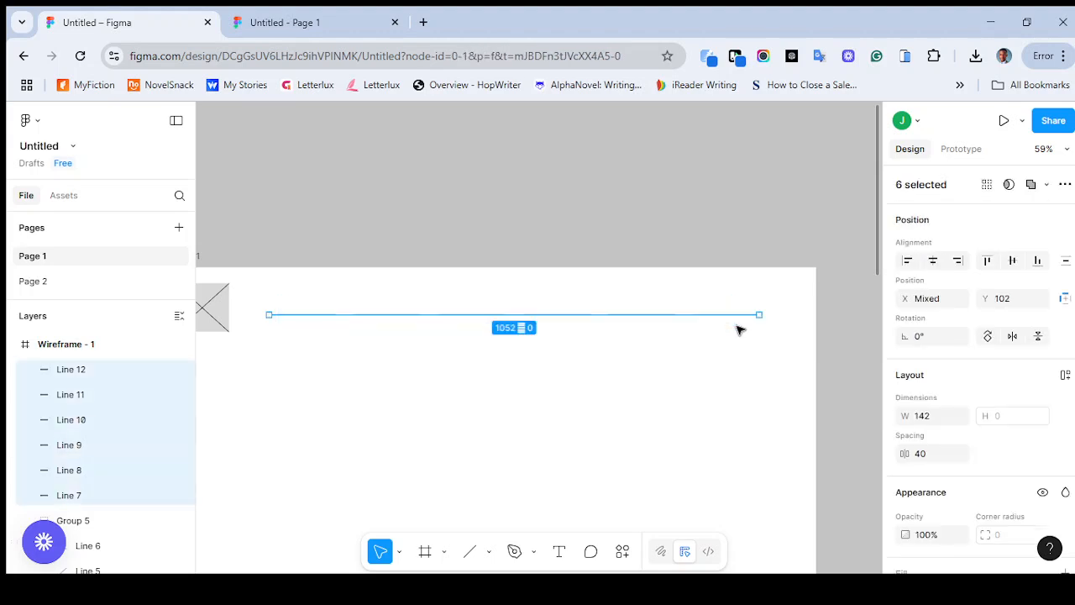
{"action": "scroll", "coordinate": [602, 336], "scroll_direction": "left", "scroll_amount": 10}
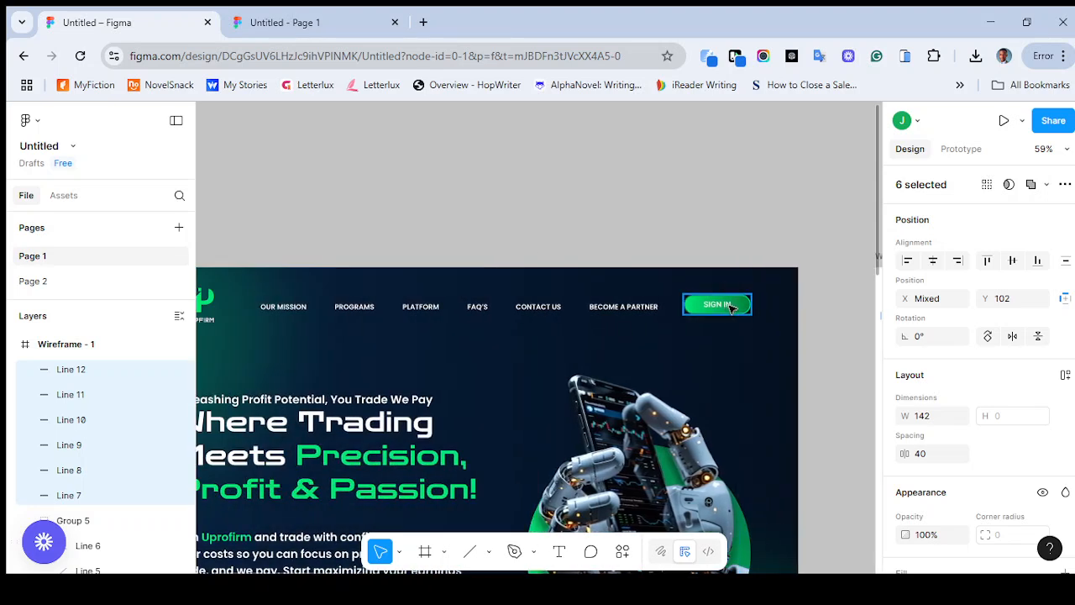
{"action": "scroll", "coordinate": [731, 307], "scroll_direction": "right", "scroll_amount": 15}
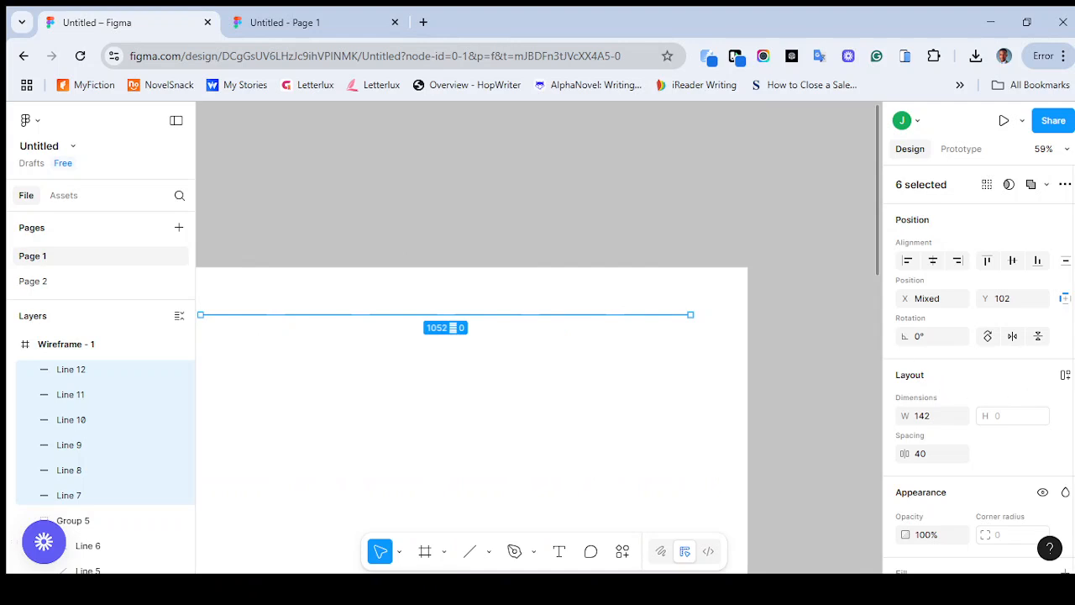
{"action": "left_click", "coordinate": [278, 300]}
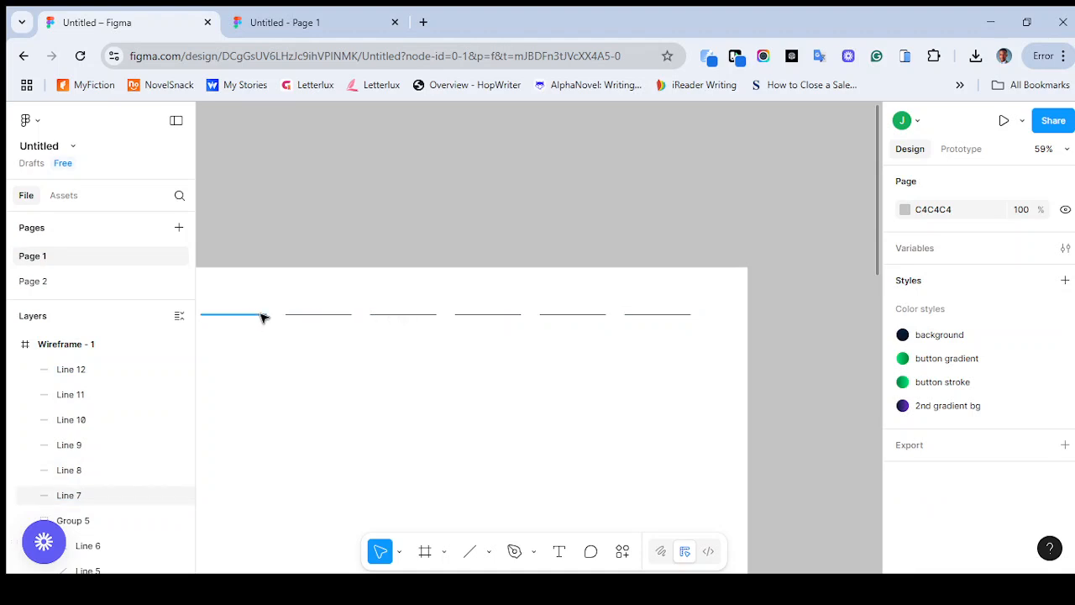
{"action": "left_click_drag", "start_coordinate": [233, 294], "coordinate": [384, 346]}
{"action": "left_click_drag", "start_coordinate": [657, 328], "coordinate": [679, 328]}
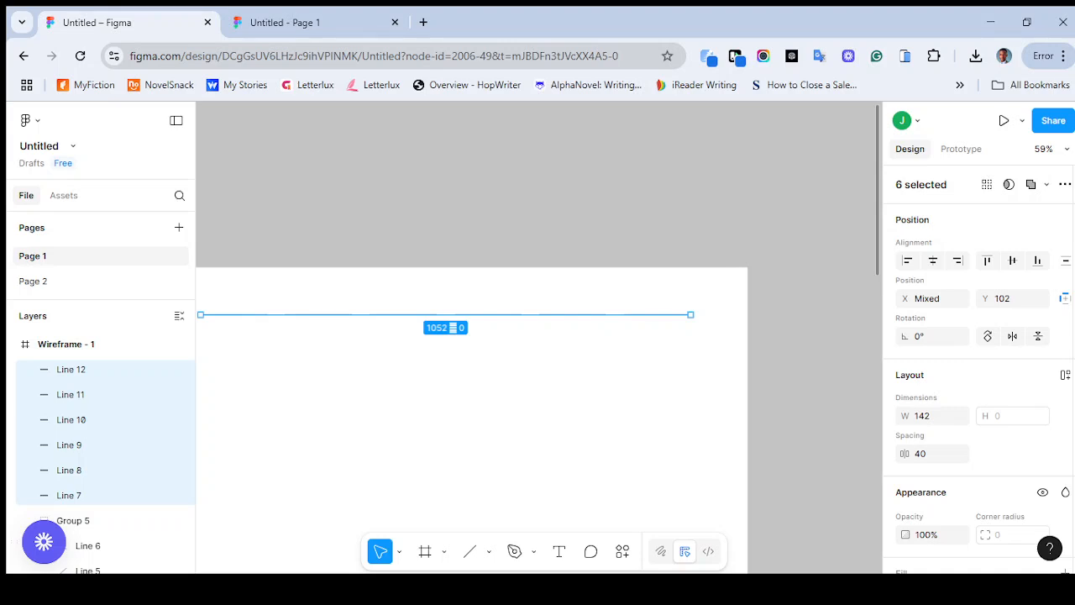
{"action": "scroll", "coordinate": [979, 369], "scroll_direction": "down", "scroll_amount": 1}
{"action": "scroll", "coordinate": [980, 369], "scroll_direction": "up", "scroll_amount": 1}
{"action": "scroll", "coordinate": [937, 396], "scroll_direction": "down", "scroll_amount": 1}
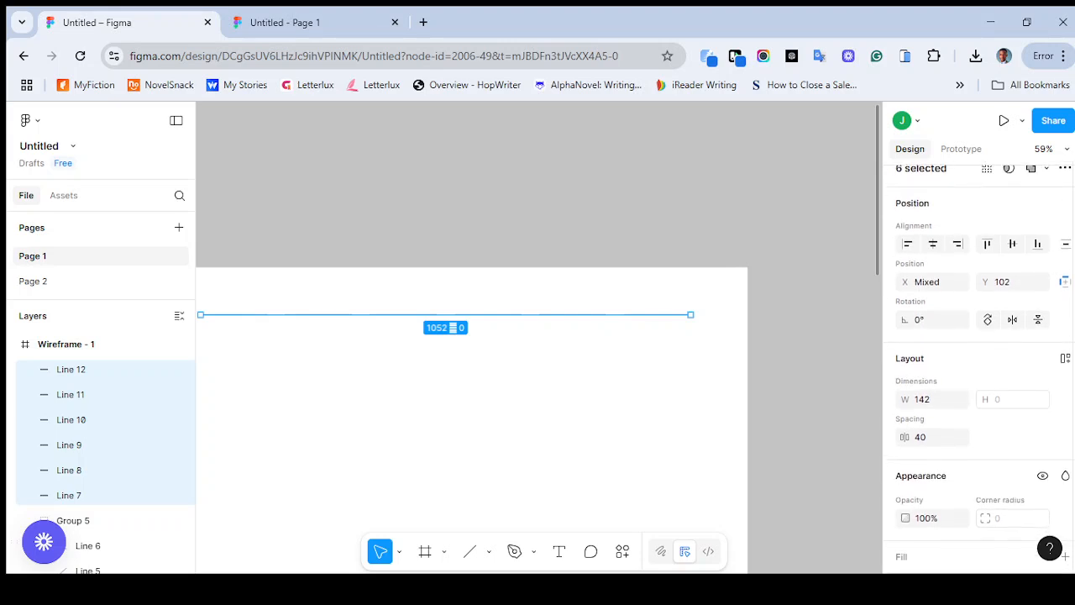
{"action": "left_click", "coordinate": [938, 397]}
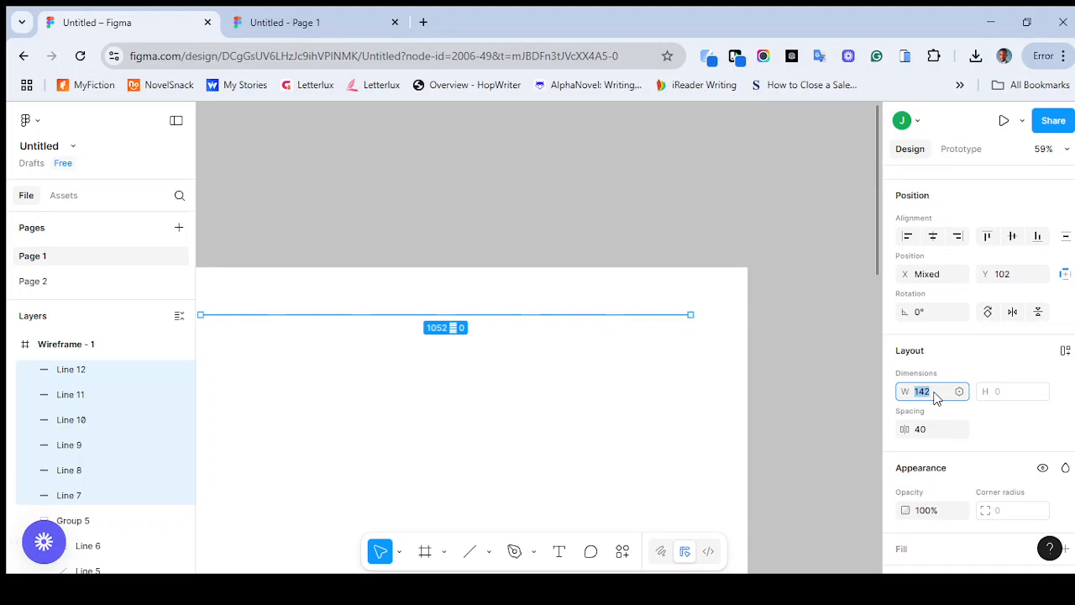
{"action": "type", "text": "100"}
{"action": "key", "text": "Return"}
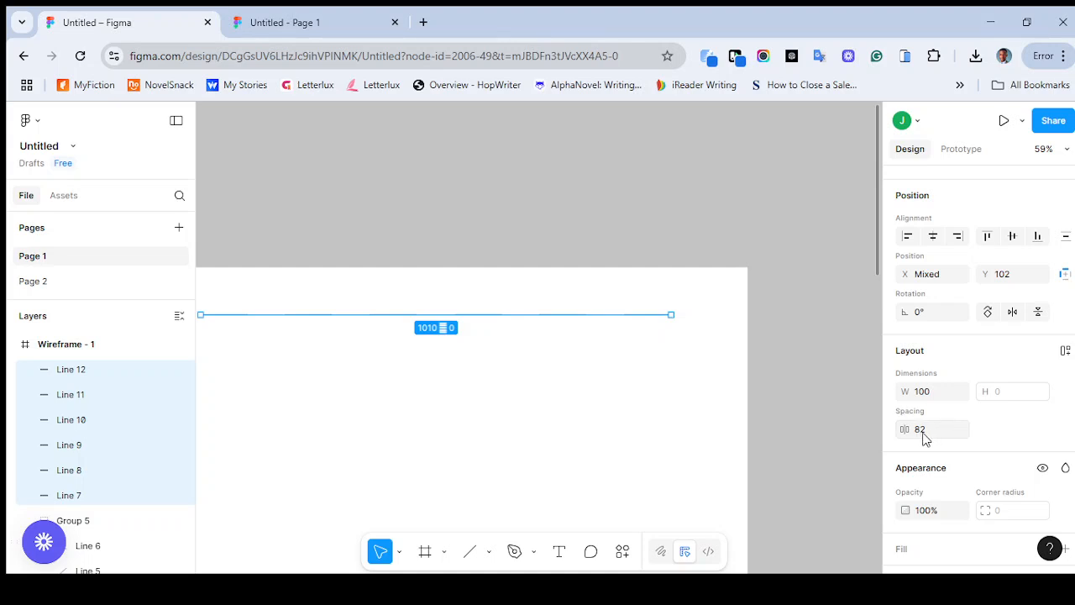
{"action": "key", "text": "ctrl+z"}
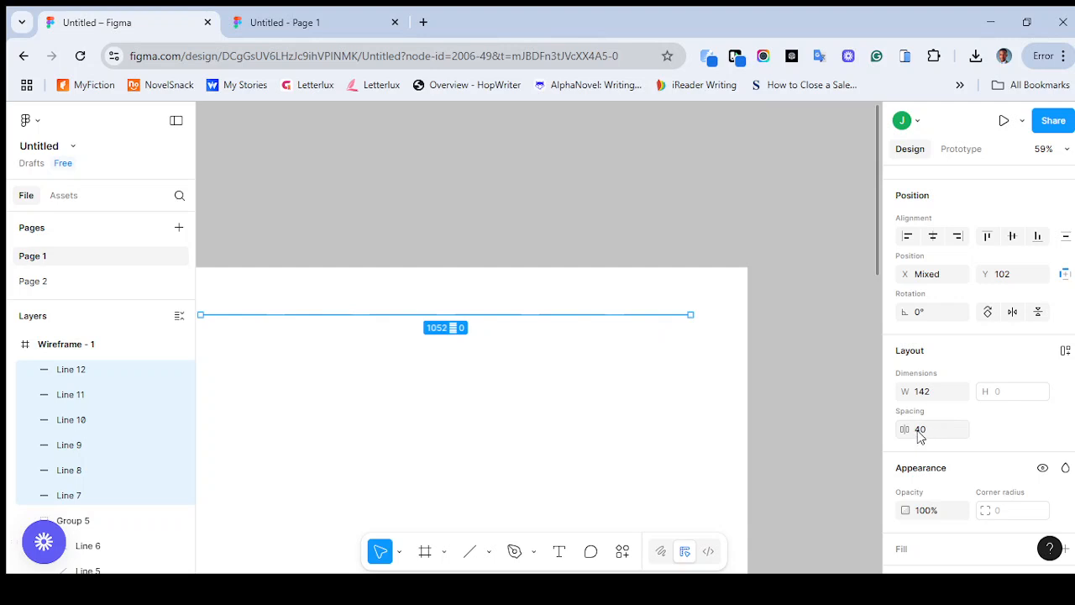
{"action": "key", "text": "ctrl+shift+z"}
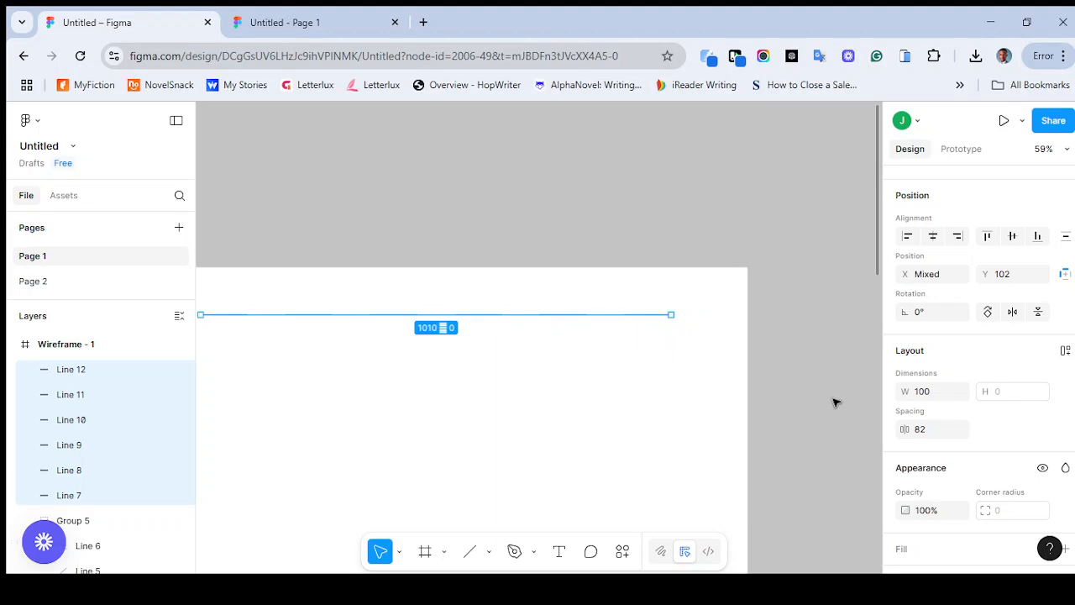
Set the spacing between the six navigation placeholder lines to 40
{"action": "left_click", "coordinate": [934, 431]}
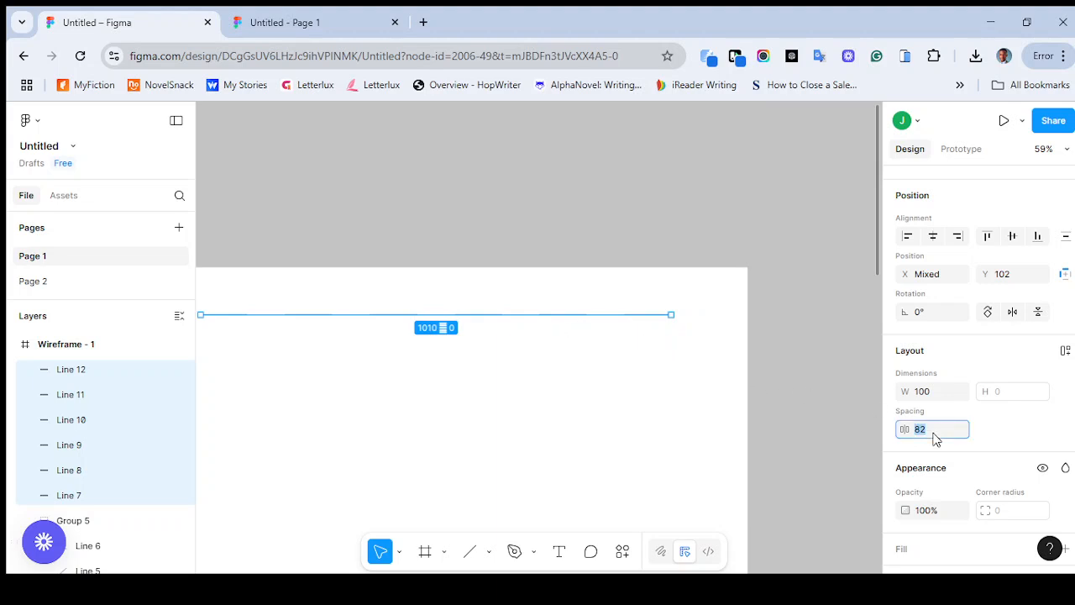
{"action": "type", "text": "40"}
{"action": "key", "text": "Return"}
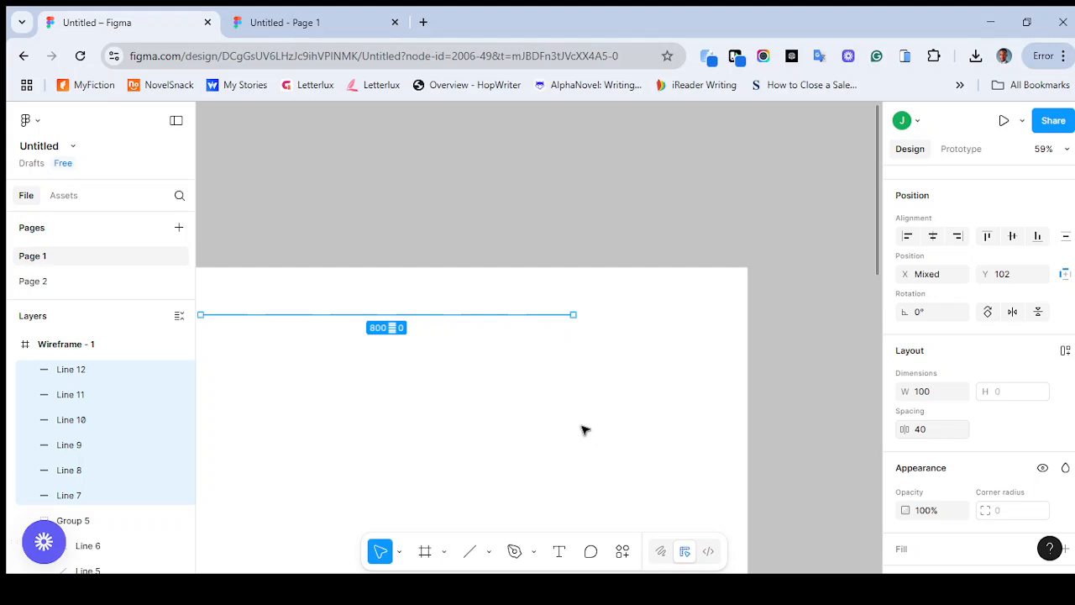
{"action": "left_click", "coordinate": [585, 430]}
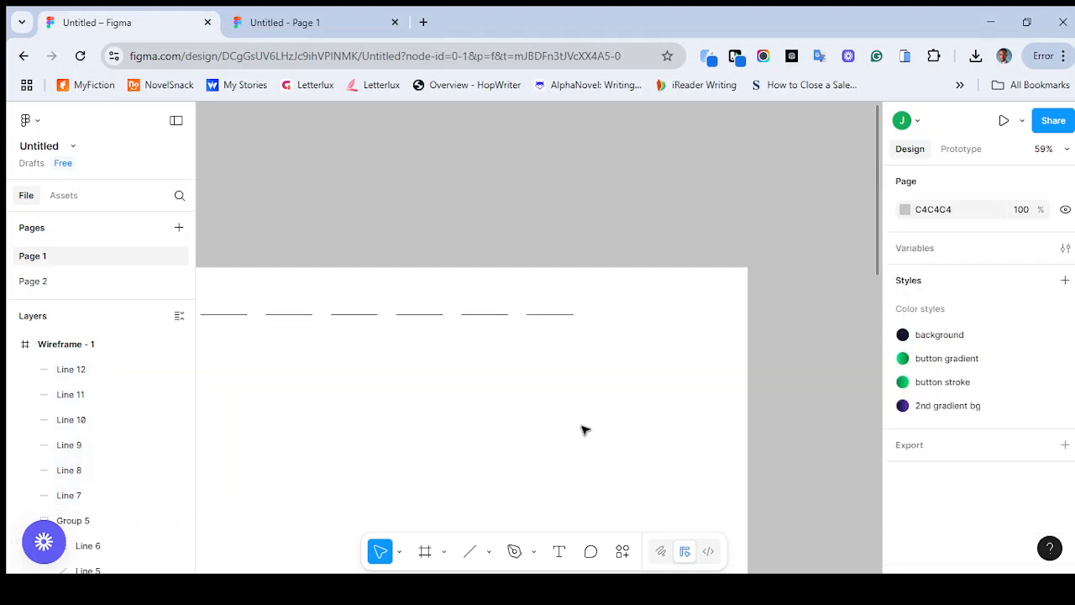
{"action": "scroll", "coordinate": [585, 430], "scroll_direction": "down", "scroll_amount": 3}
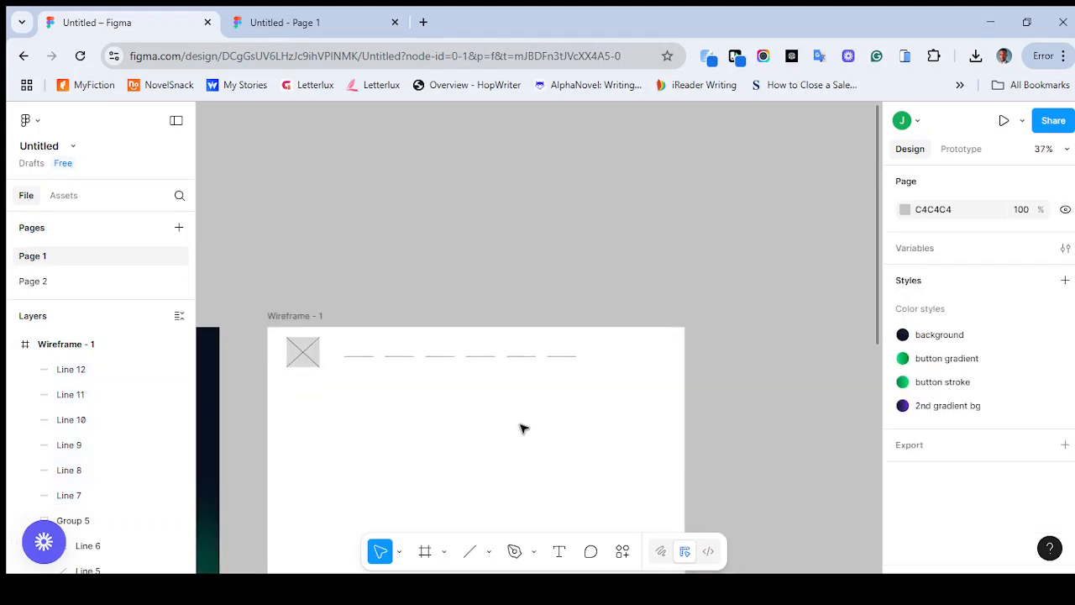
{"action": "scroll", "coordinate": [494, 417], "scroll_direction": "left", "scroll_amount": 10}
{"action": "scroll", "coordinate": [494, 417], "scroll_direction": "right", "scroll_amount": 8}
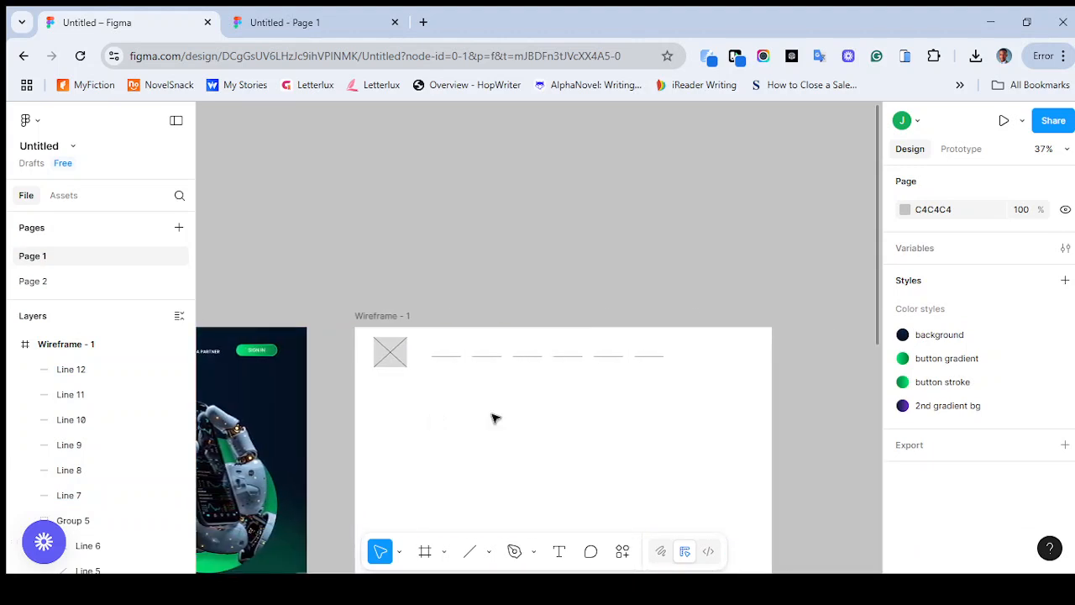
Set the spacing between the six navigation placeholder lines to 50 and shift the whole row slightly to the right
{"action": "left_click_drag", "start_coordinate": [434, 351], "coordinate": [694, 381]}
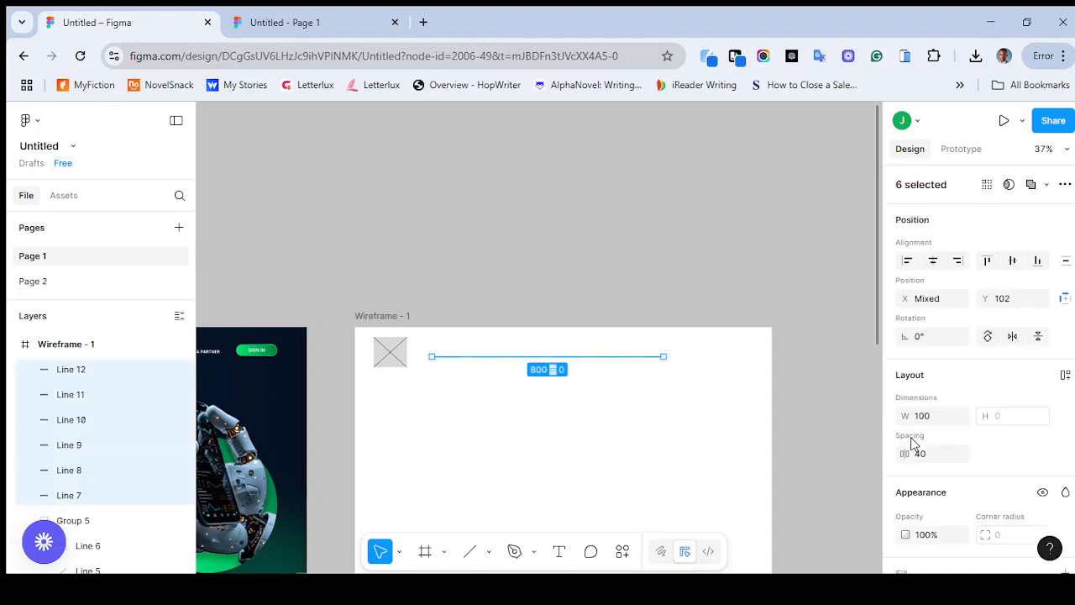
{"action": "left_click", "coordinate": [924, 454]}
{"action": "type", "text": "50"}
{"action": "key", "text": "Return"}
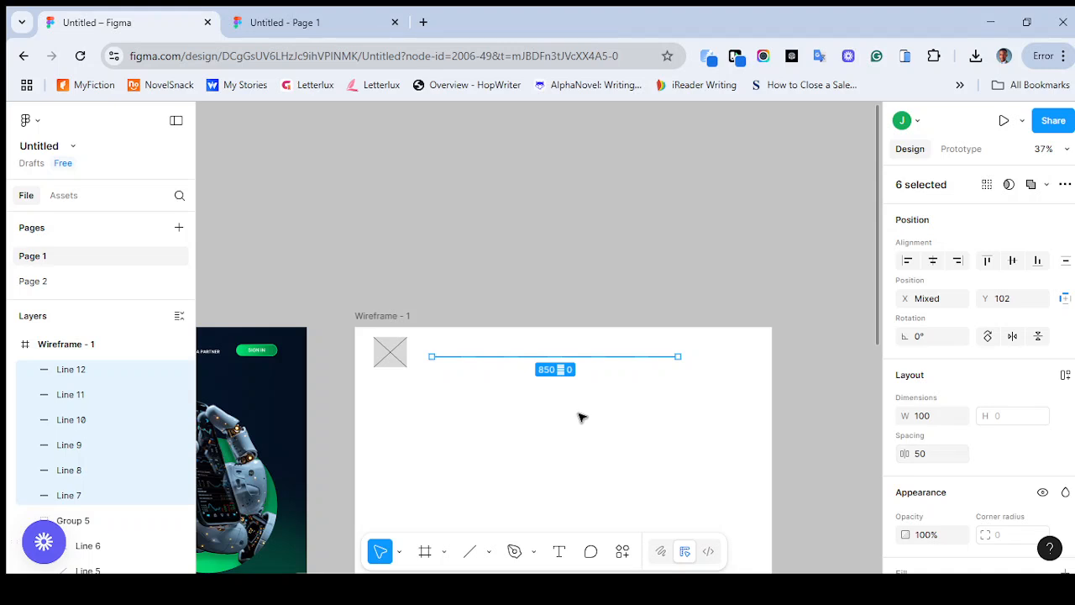
{"action": "mouse_move", "coordinate": [573, 359]}
{"action": "left_mouse_down"}
{"action": "mouse_move", "coordinate": [608, 362]}
{"action": "mouse_move", "coordinate": [563, 360]}
{"action": "left_mouse_up"}
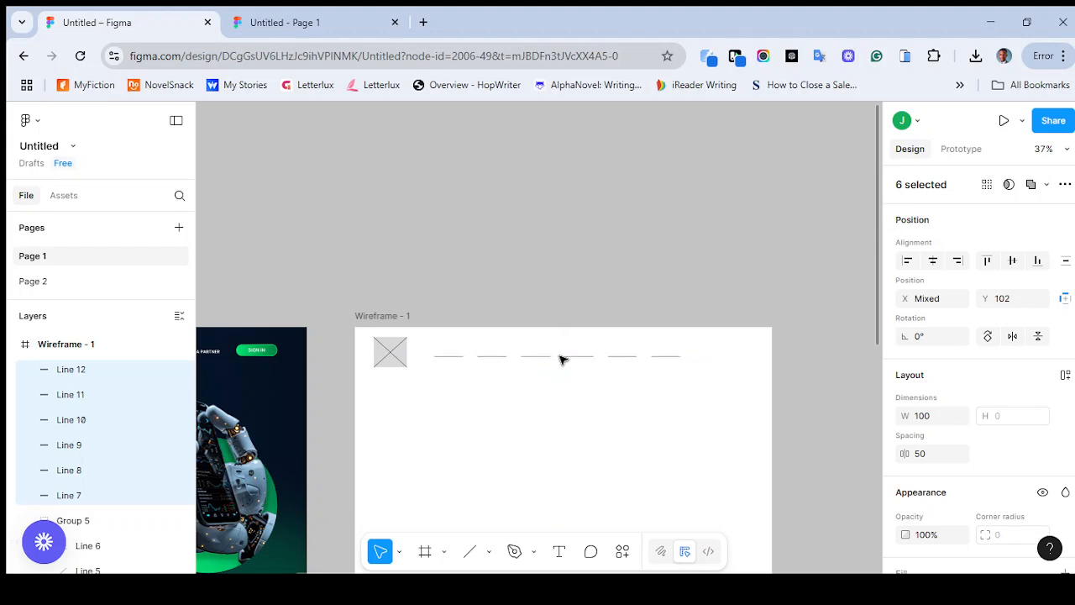
{"action": "left_click", "coordinate": [777, 416]}
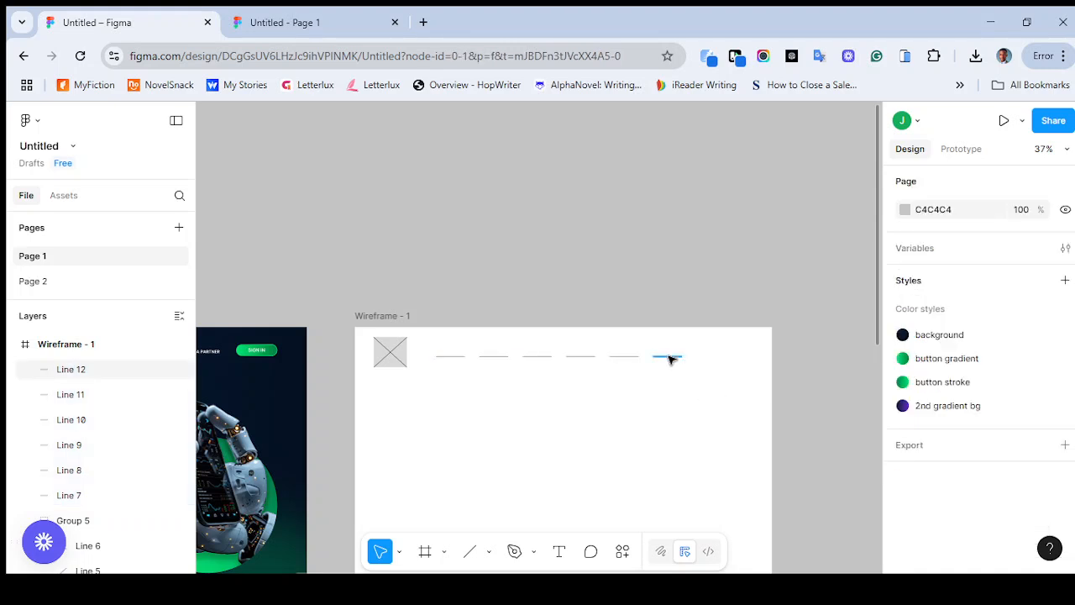
Examine the Sign In button and navigation in the reference design's header and compare them with the wireframe's header
{"action": "scroll", "coordinate": [268, 374], "scroll_direction": "left", "scroll_amount": 1}
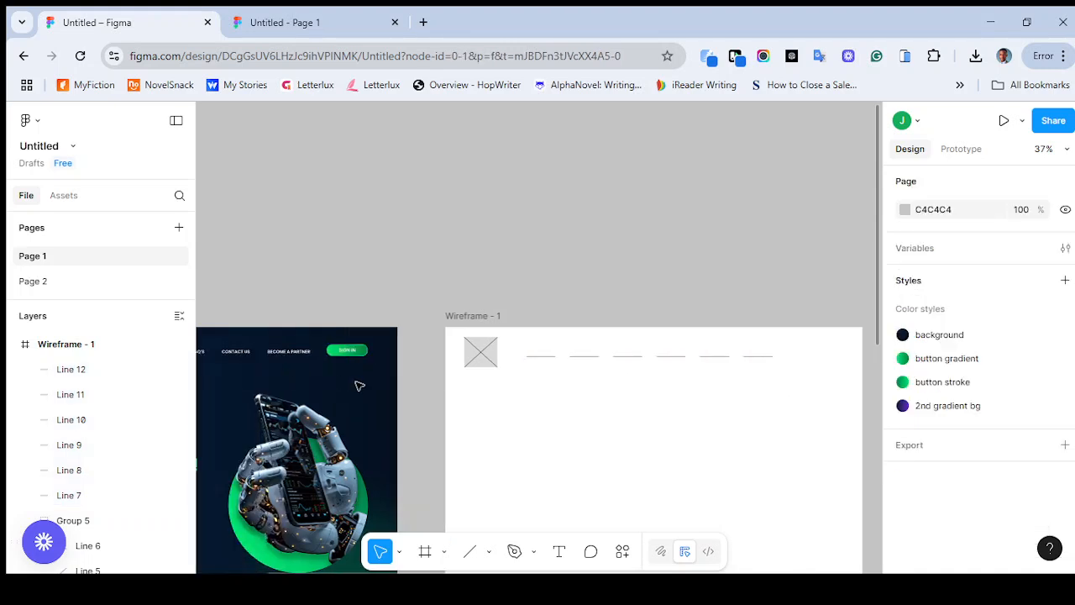
{"action": "scroll", "coordinate": [360, 387], "scroll_direction": "up", "scroll_amount": 5}
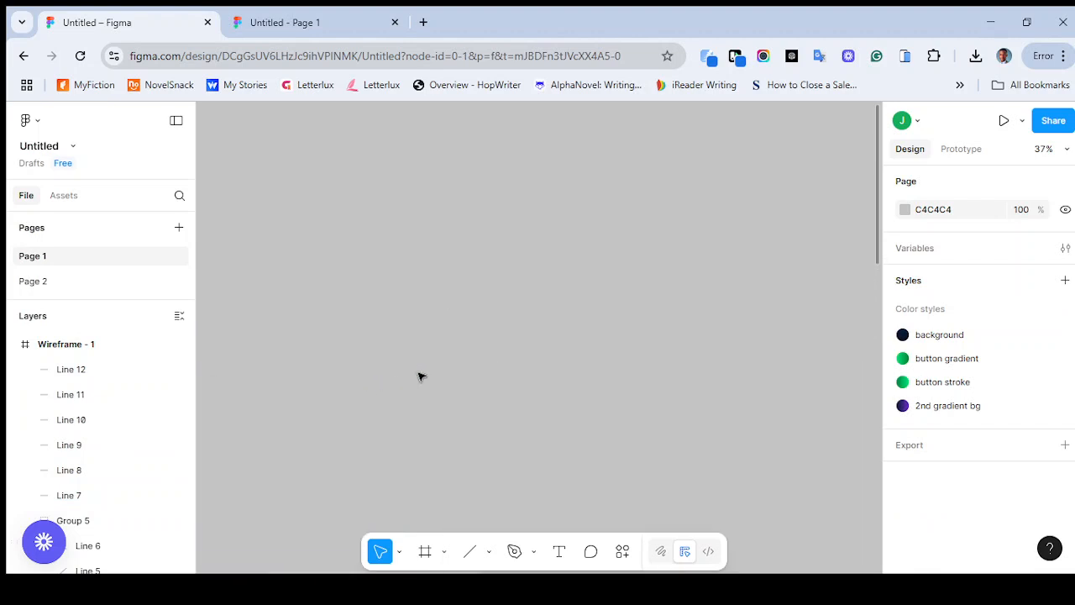
{"action": "scroll", "coordinate": [420, 375], "scroll_direction": "down", "scroll_amount": 1}
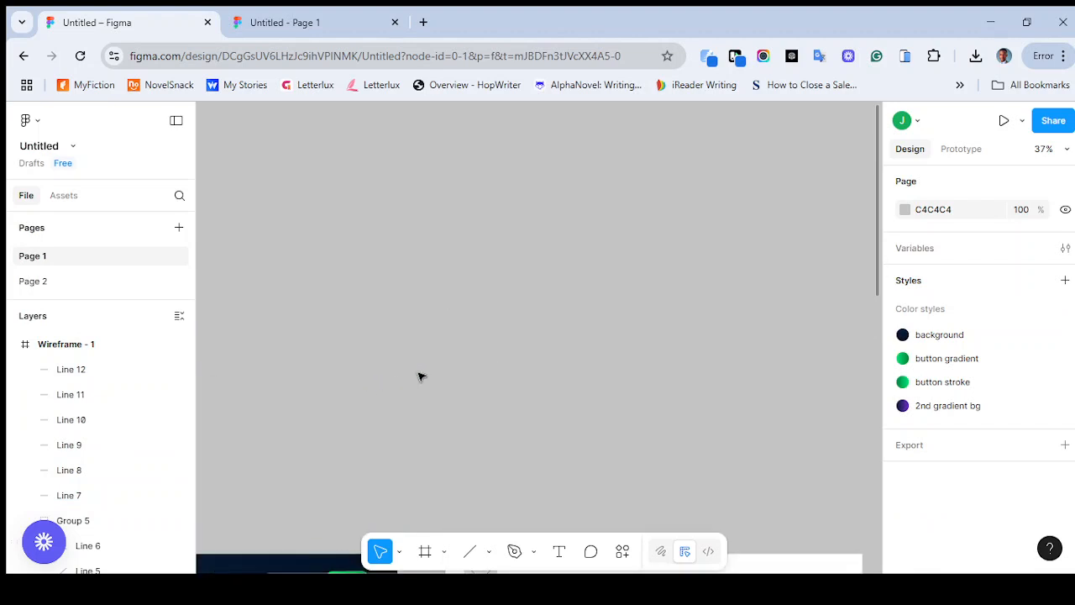
{"action": "scroll", "coordinate": [420, 375], "scroll_direction": "down", "scroll_amount": 3}
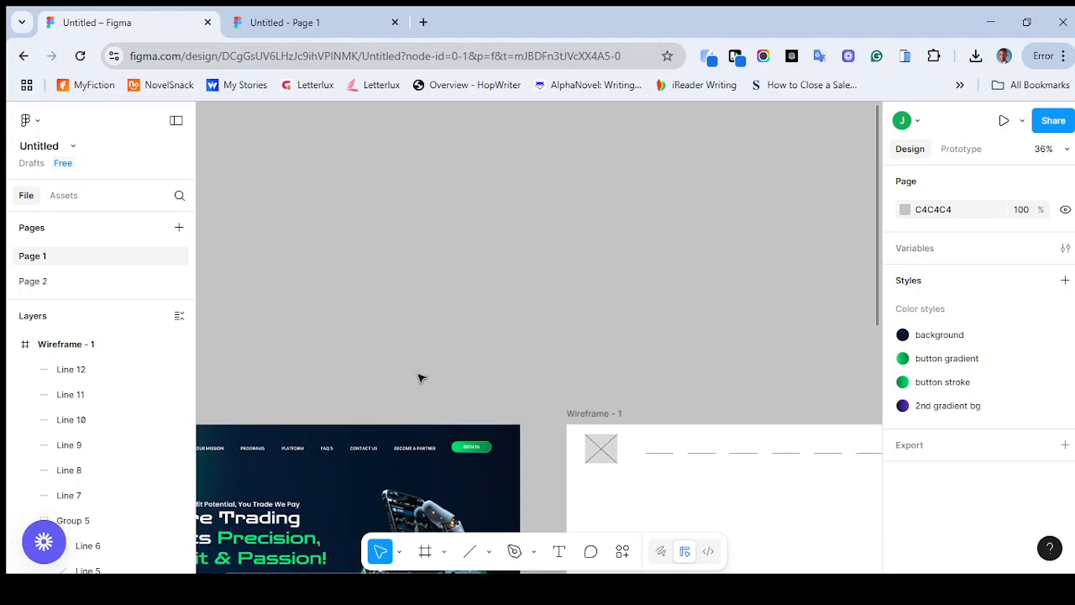
{"action": "scroll", "coordinate": [480, 496], "scroll_direction": "up", "scroll_amount": 4}
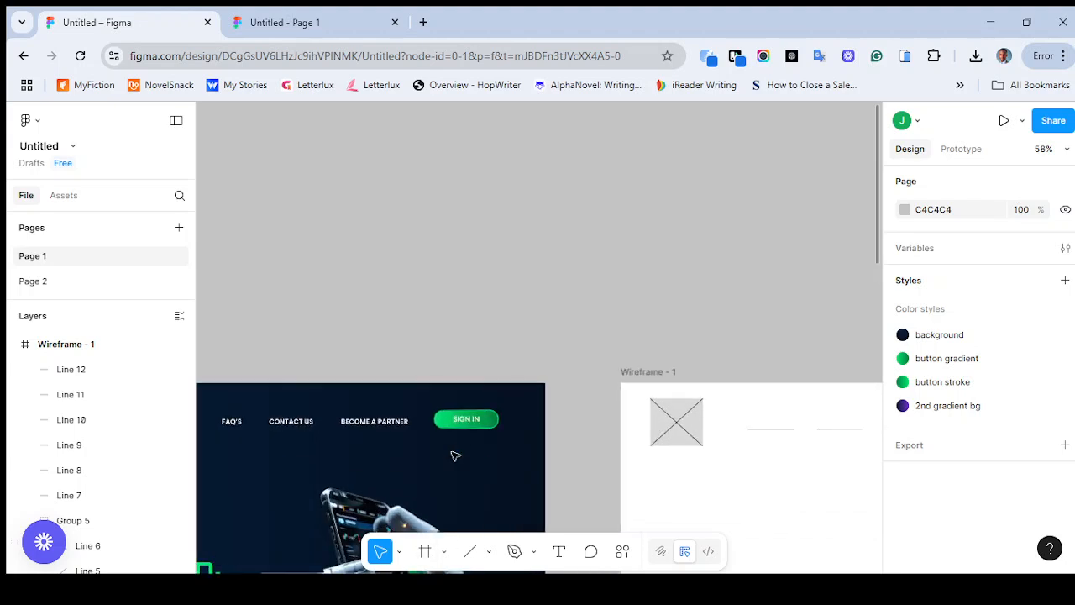
{"action": "scroll", "coordinate": [455, 457], "scroll_direction": "down", "scroll_amount": 2}
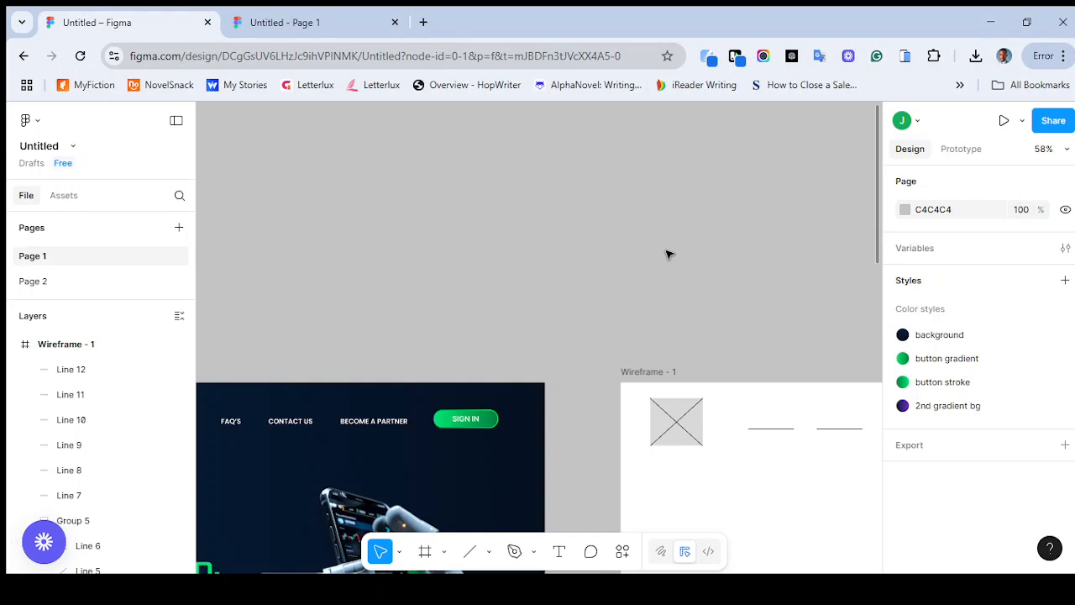
{"action": "scroll", "coordinate": [195, 547], "scroll_direction": "up", "scroll_amount": 3}
{"action": "scroll", "coordinate": [193, 546], "scroll_direction": "down", "scroll_amount": 3}
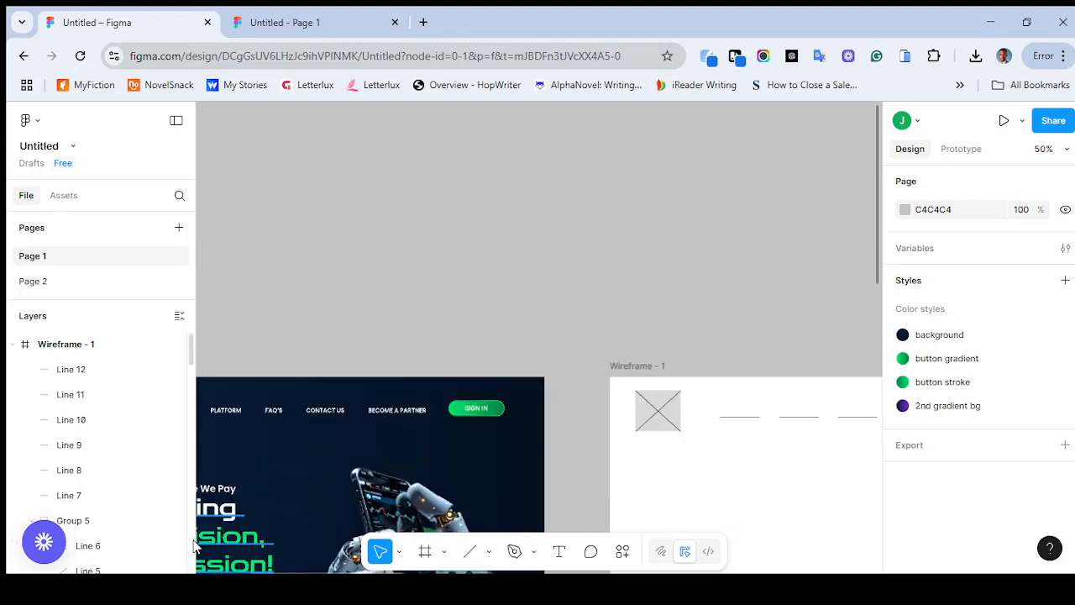
{"action": "scroll", "coordinate": [193, 546], "scroll_direction": "down", "scroll_amount": 3}
{"action": "scroll", "coordinate": [193, 546], "scroll_direction": "up", "scroll_amount": 3}
{"action": "scroll", "coordinate": [193, 546], "scroll_direction": "down", "scroll_amount": 3}
{"action": "scroll", "coordinate": [194, 546], "scroll_direction": "up", "scroll_amount": 3}
{"action": "scroll", "coordinate": [627, 408], "scroll_direction": "down", "scroll_amount": 2}
{"action": "scroll", "coordinate": [627, 408], "scroll_direction": "right", "scroll_amount": 3}
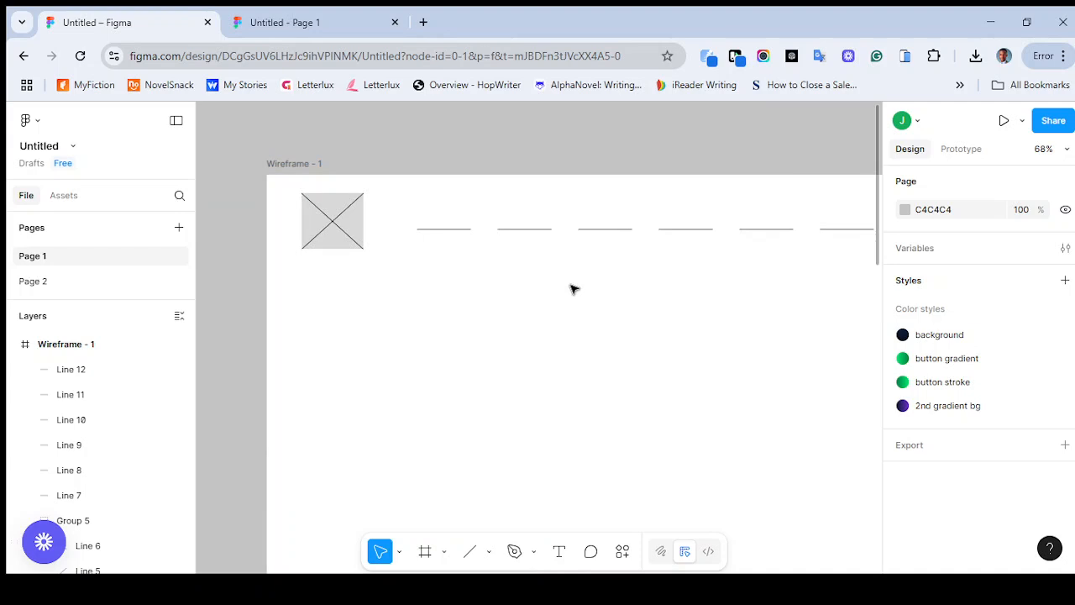
{"action": "scroll", "coordinate": [571, 288], "scroll_direction": "right", "scroll_amount": 3}
{"action": "scroll", "coordinate": [571, 288], "scroll_direction": "down", "scroll_amount": 2}
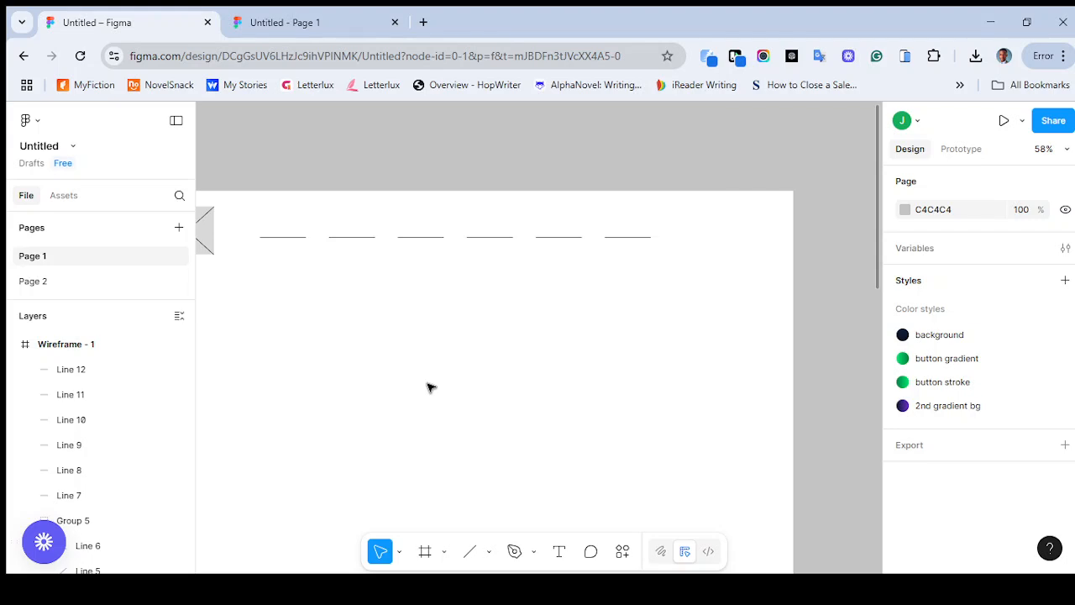
Draw a rectangle about 256 by 66 in the wireframe below the navigation placeholder lines
{"action": "left_click", "coordinate": [478, 552]}
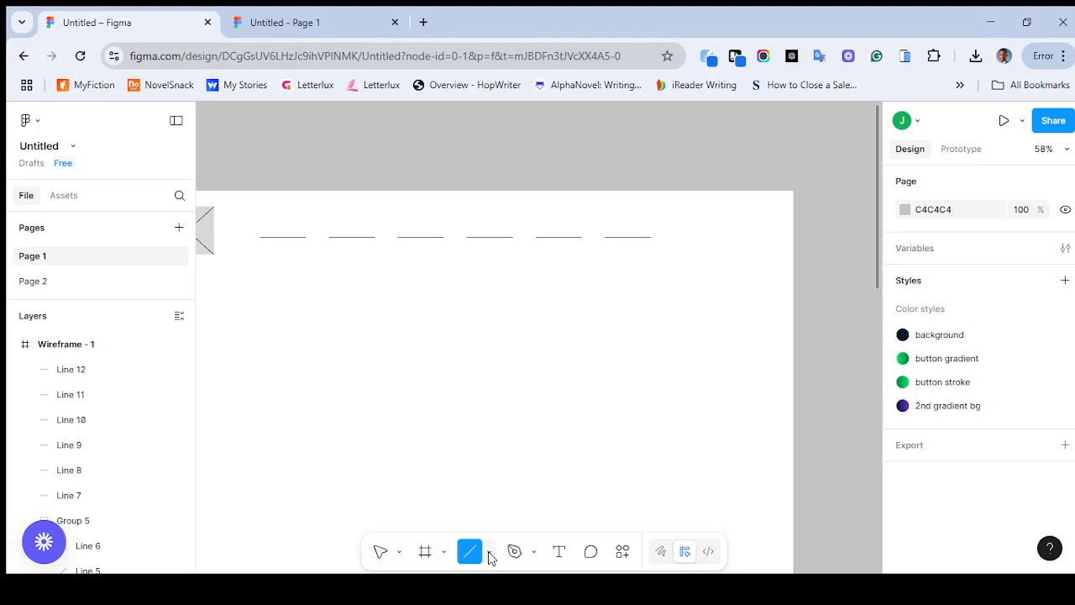
{"action": "left_click", "coordinate": [491, 556]}
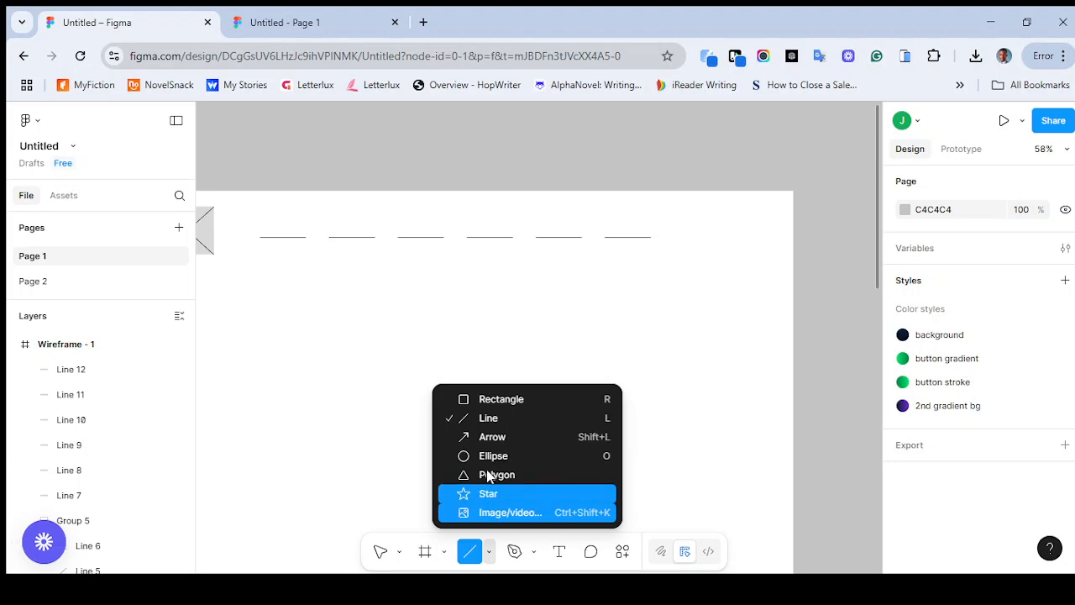
{"action": "left_click", "coordinate": [487, 401]}
{"action": "left_click_drag", "start_coordinate": [372, 378], "coordinate": [490, 407]}
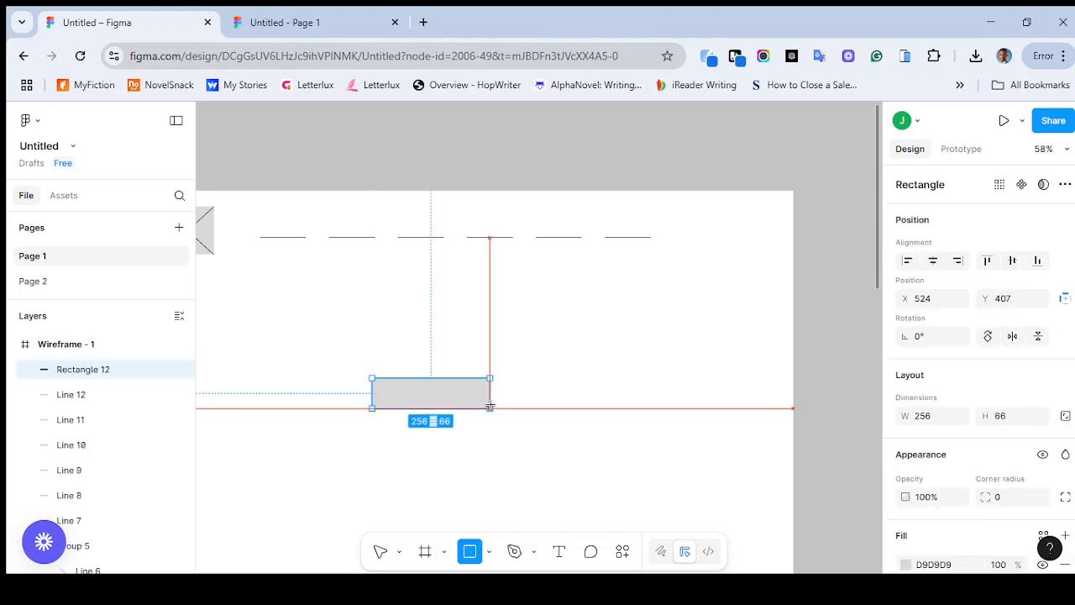
{"action": "left_click", "coordinate": [542, 471]}
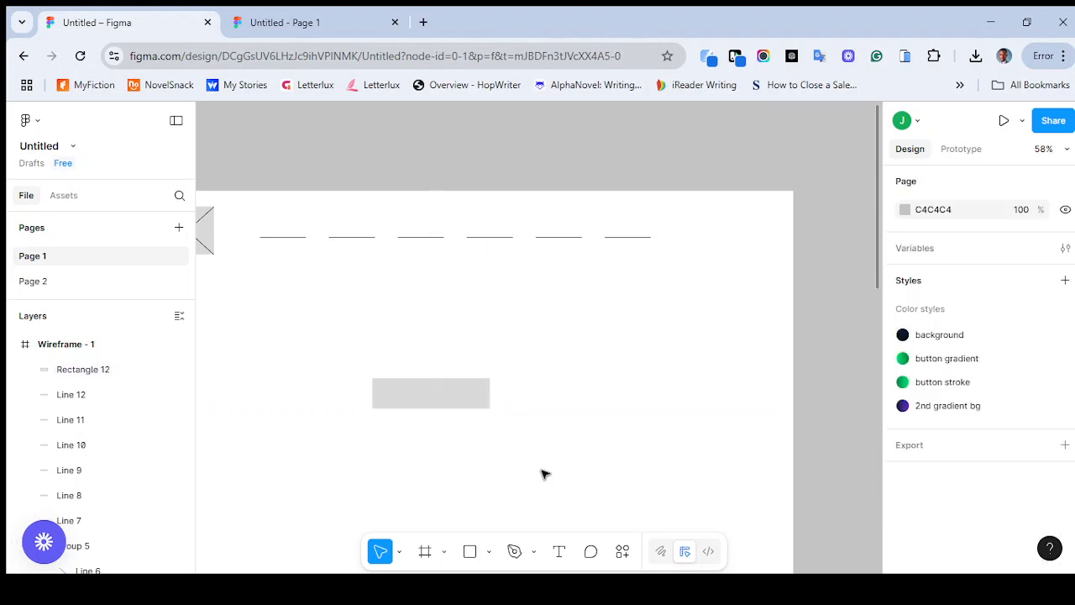
Add the text "CTA" in font size 16 on the gray rectangle
{"action": "left_click", "coordinate": [559, 555]}
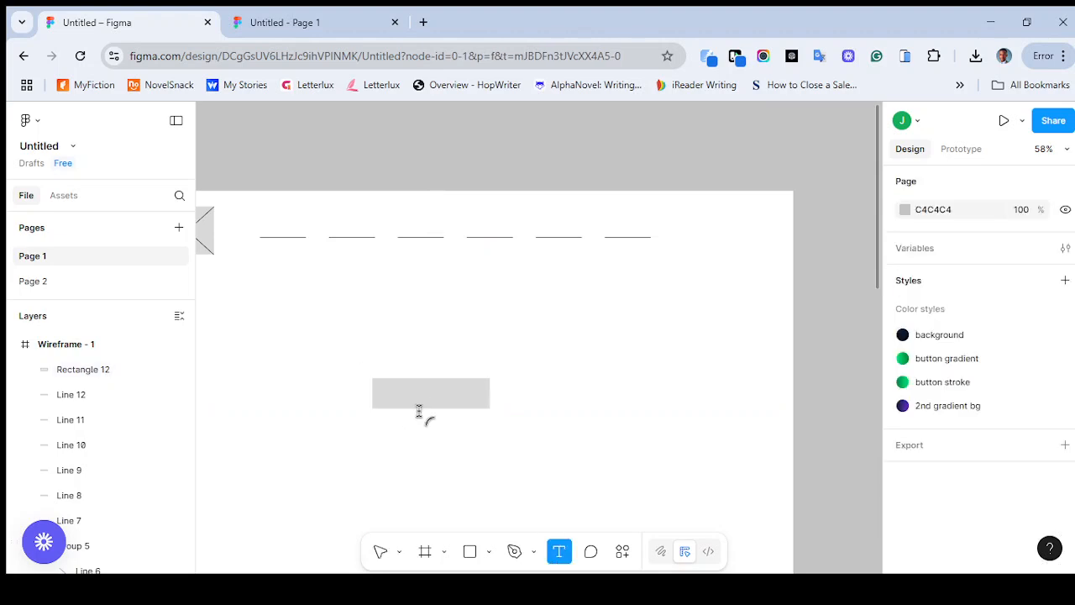
{"action": "left_click", "coordinate": [399, 390]}
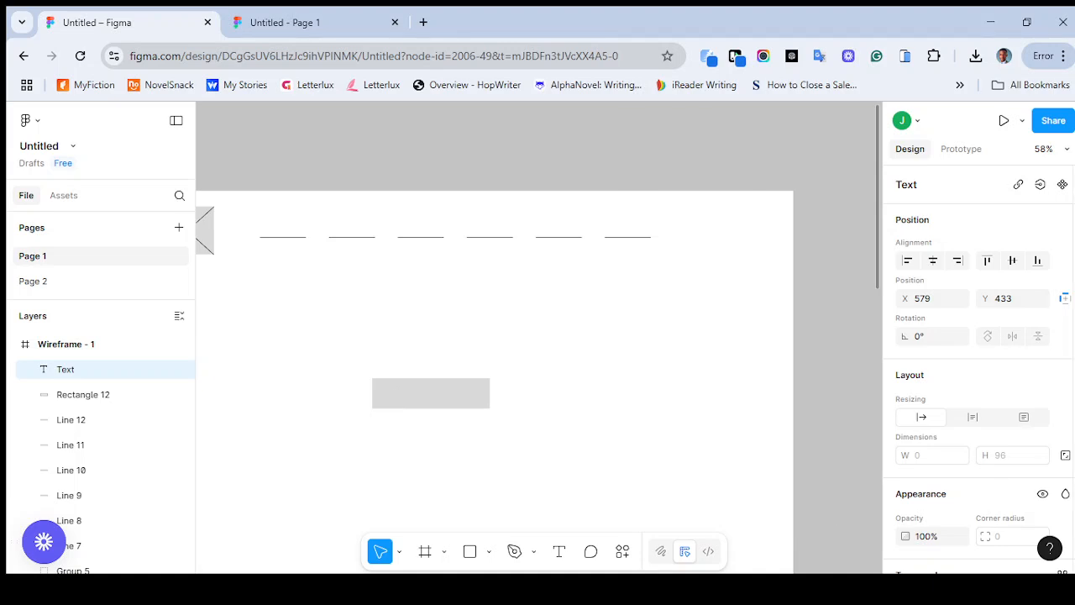
{"action": "scroll", "coordinate": [979, 370], "scroll_direction": "down", "scroll_amount": 2}
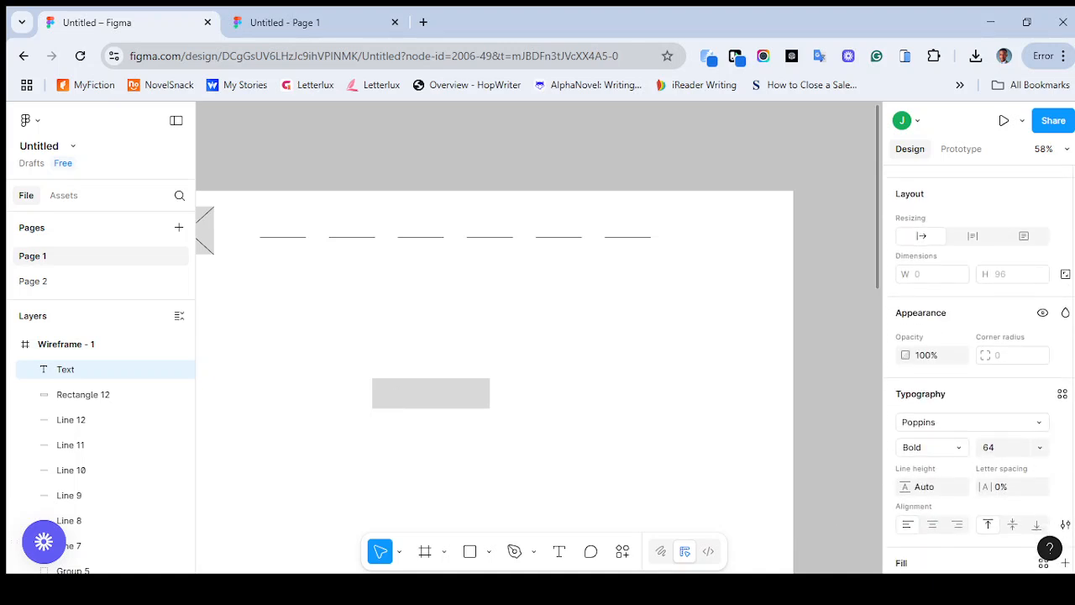
{"action": "left_click", "coordinate": [1040, 447]}
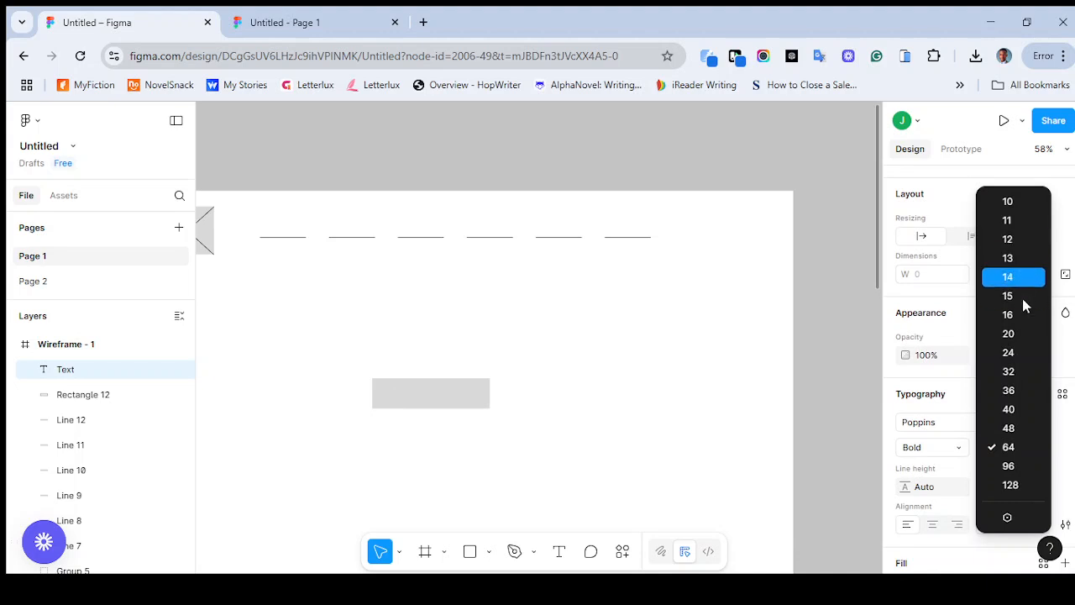
{"action": "left_click", "coordinate": [1028, 326]}
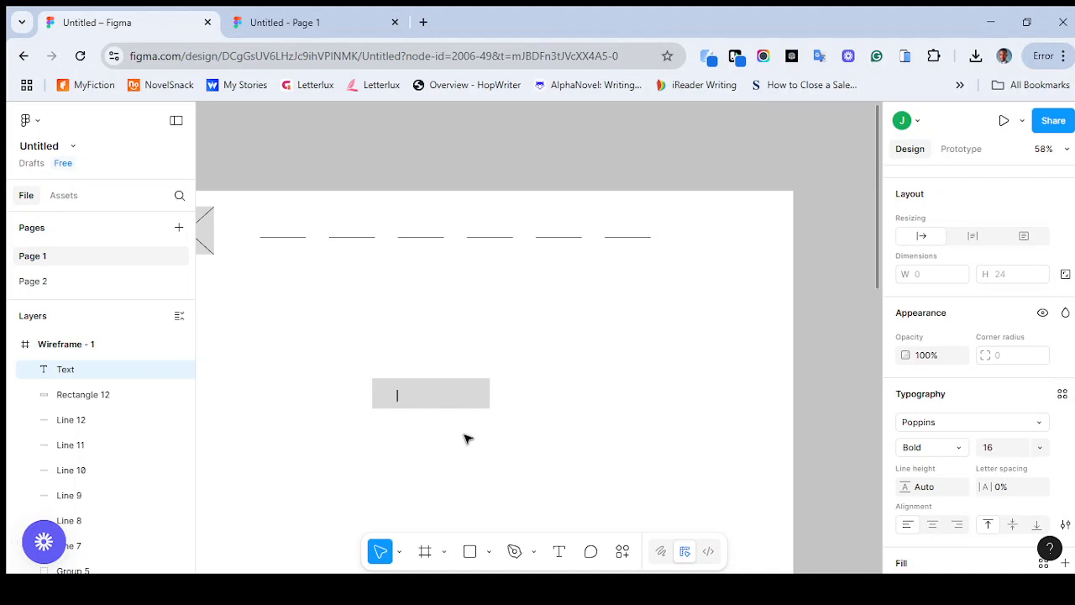
{"action": "type", "text": "c"}
Set the CTA text's font size to 24 and center it on the gray rectangle
{"action": "left_click", "coordinate": [1043, 448]}
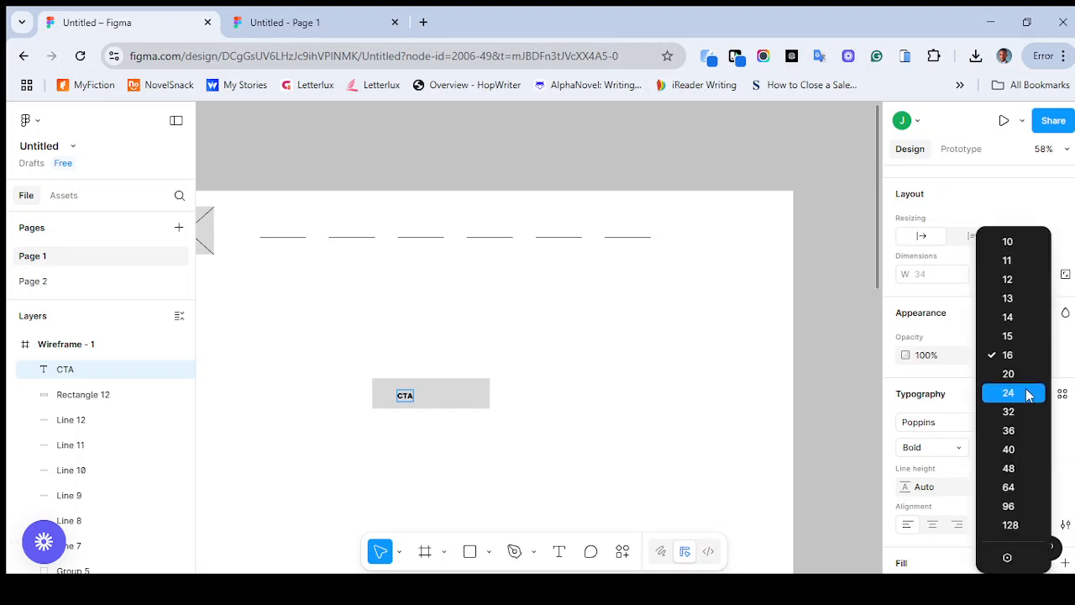
{"action": "key", "text": "Escape"}
{"action": "key", "text": "Escape"}
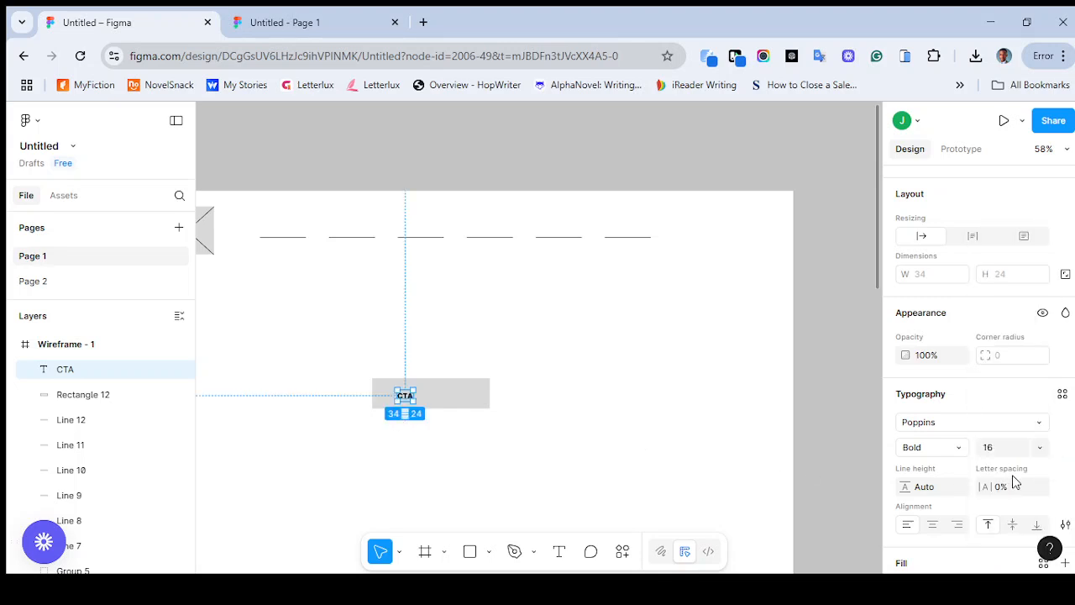
{"action": "left_click", "coordinate": [1040, 448]}
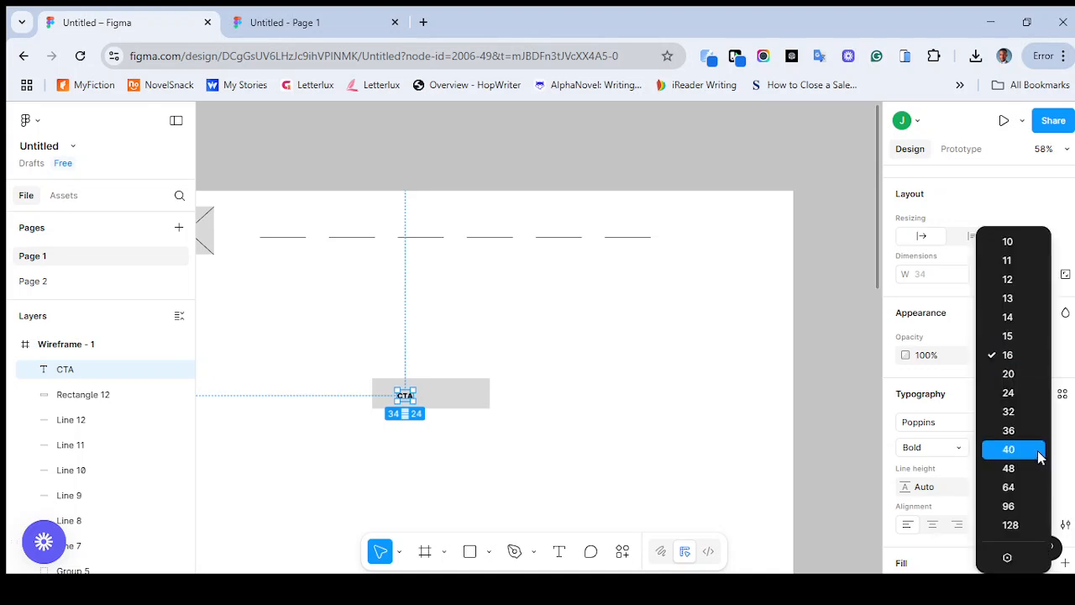
{"action": "left_click", "coordinate": [1008, 394]}
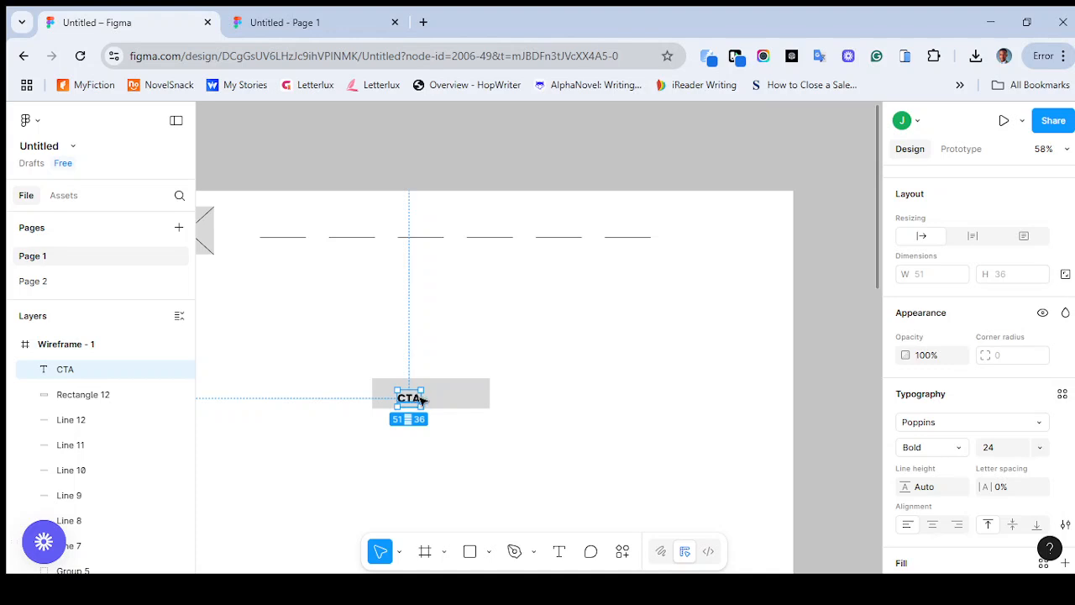
{"action": "left_click_drag", "start_coordinate": [419, 399], "coordinate": [431, 392]}
{"action": "left_click", "coordinate": [626, 435]}
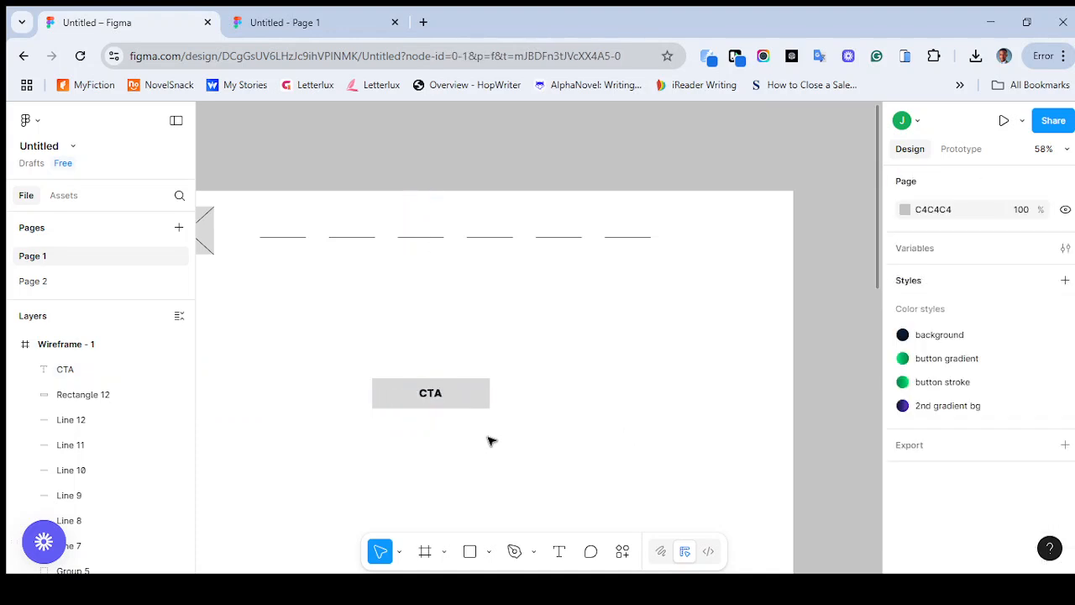
Try resizing the rectangle behind the CTA text to about 225 by 115, and undo the resize
{"action": "left_click", "coordinate": [454, 400]}
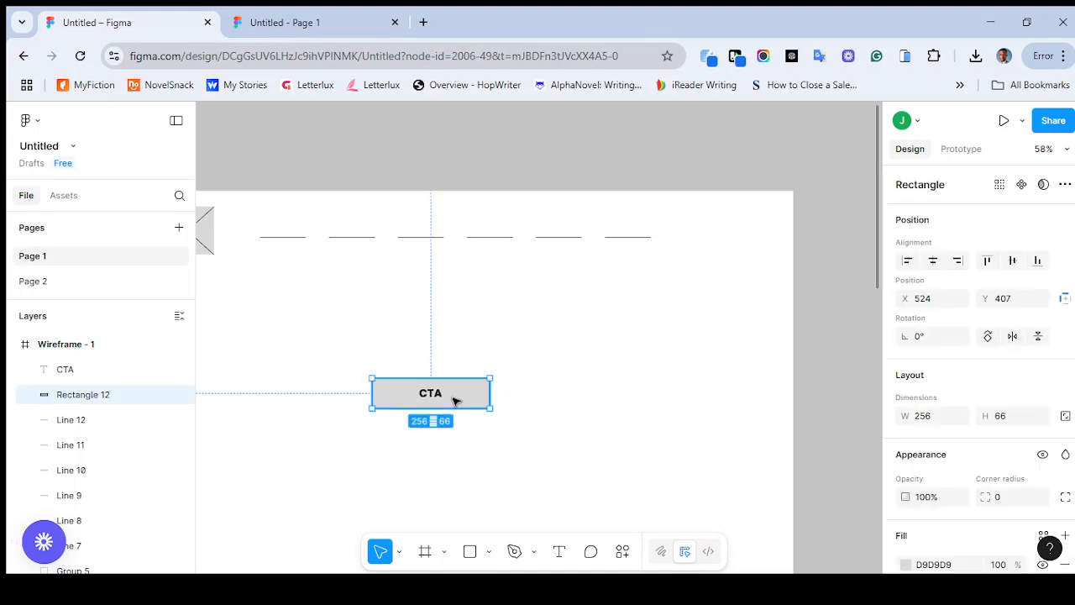
{"action": "left_click_drag", "start_coordinate": [502, 413], "coordinate": [476, 431]}
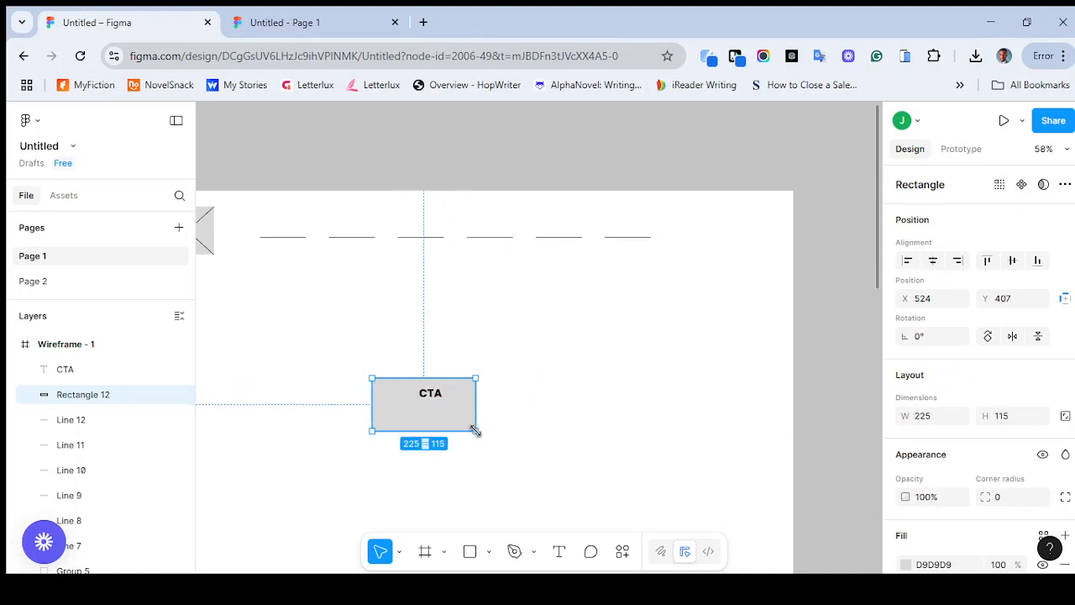
{"action": "key", "text": "ctrl+z"}
{"action": "left_click", "coordinate": [596, 416]}
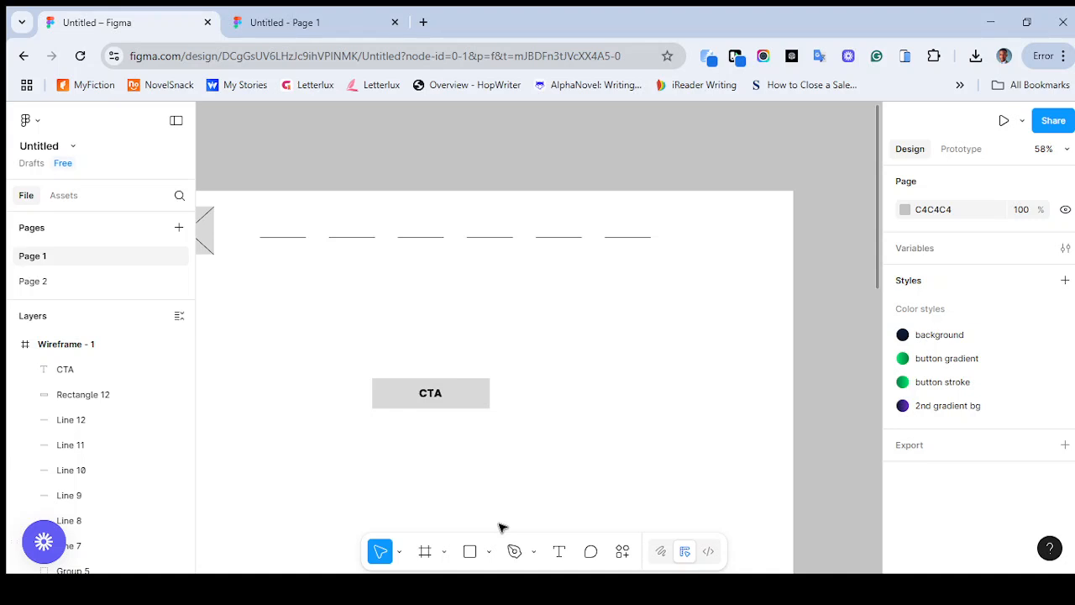
Add a separate "CTA" text below the gray rectangle and wrap it in an auto layout frame
{"action": "left_click", "coordinate": [558, 552]}
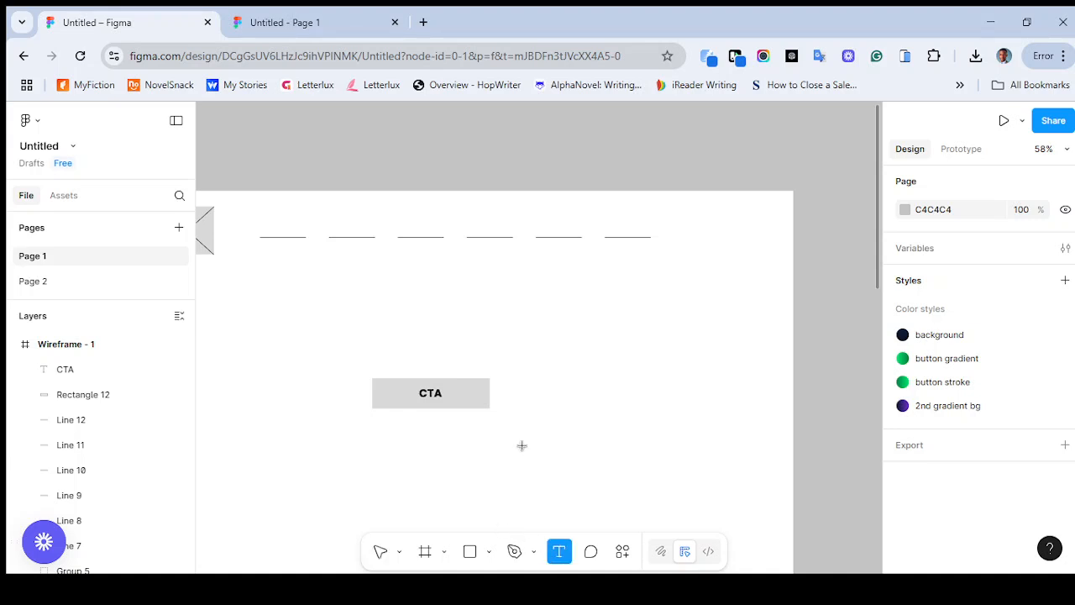
{"action": "left_click", "coordinate": [655, 433]}
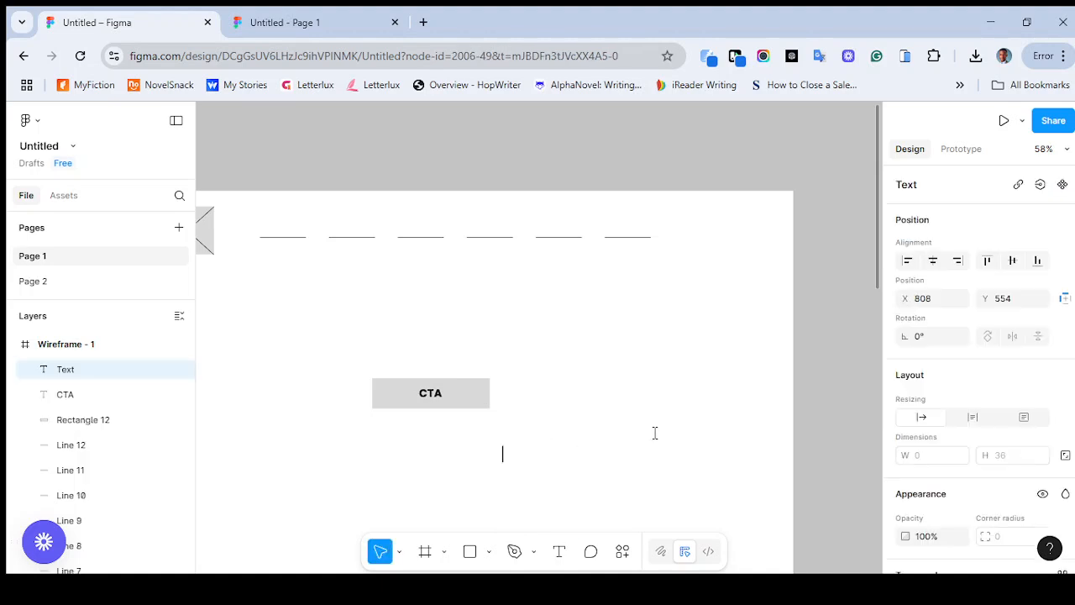
{"action": "type", "text": "CTA"}
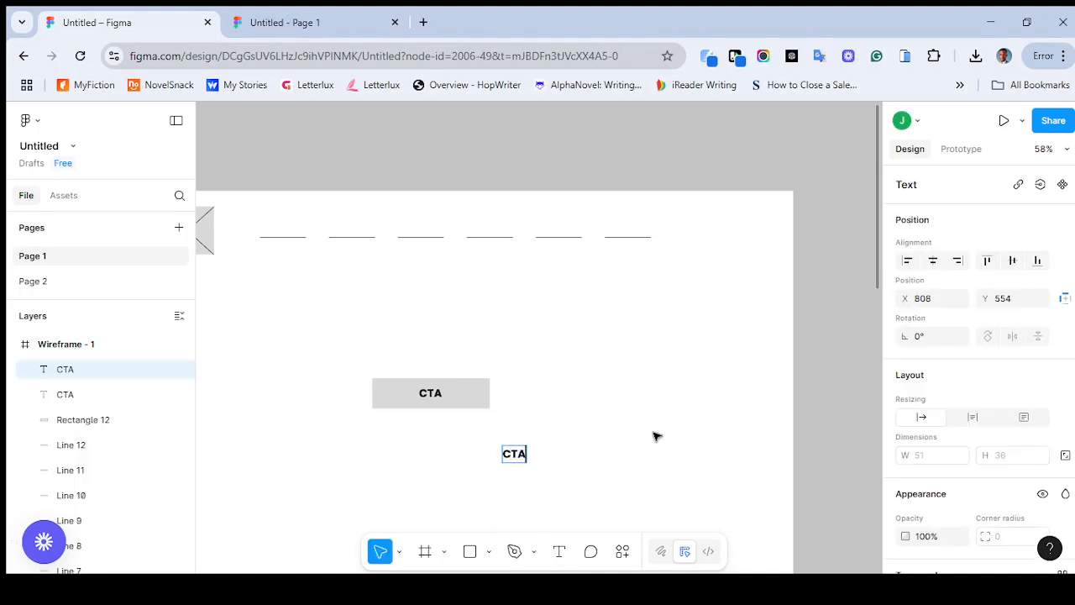
{"action": "key", "text": "Escape"}
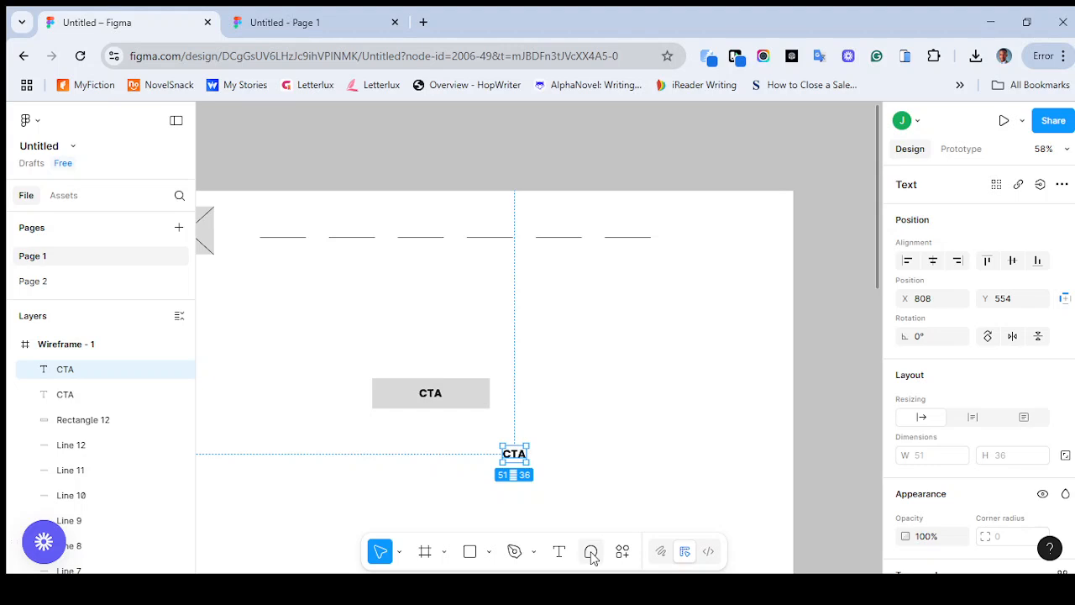
{"action": "key", "text": "shift+a"}
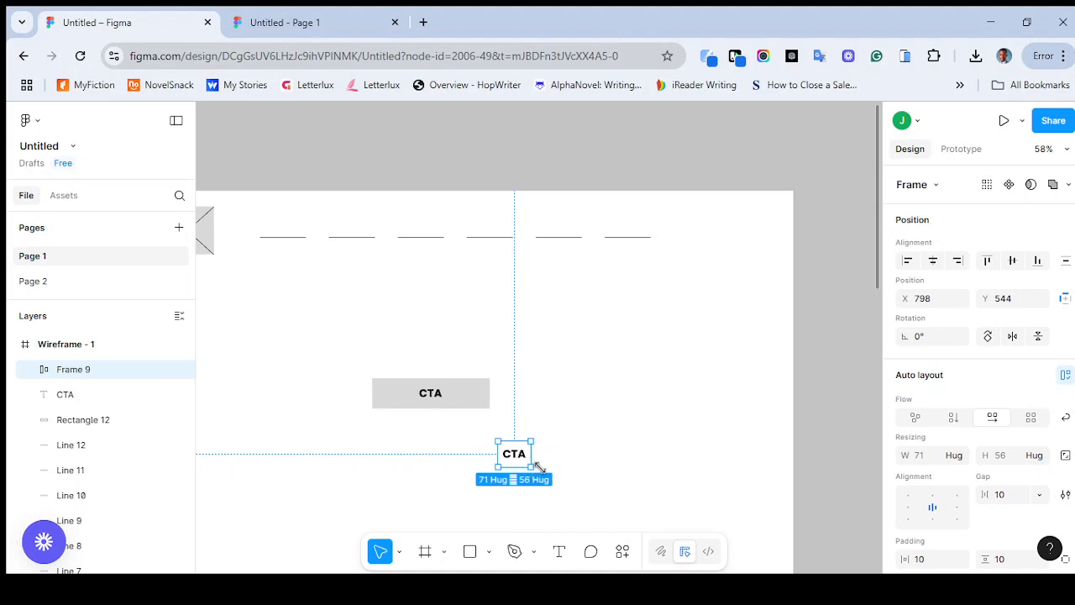
Resize the CTA auto layout frame to about 182 by 72 and align its text to the frame's upper-left corner
{"action": "left_click_drag", "start_coordinate": [568, 468], "coordinate": [599, 475]}
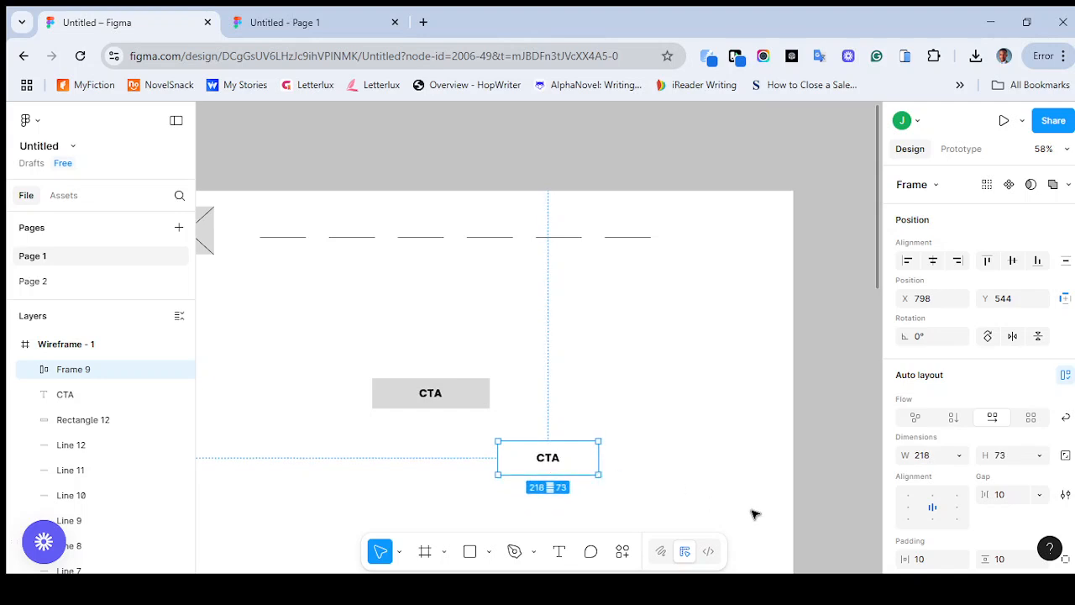
{"action": "left_click", "coordinate": [910, 499]}
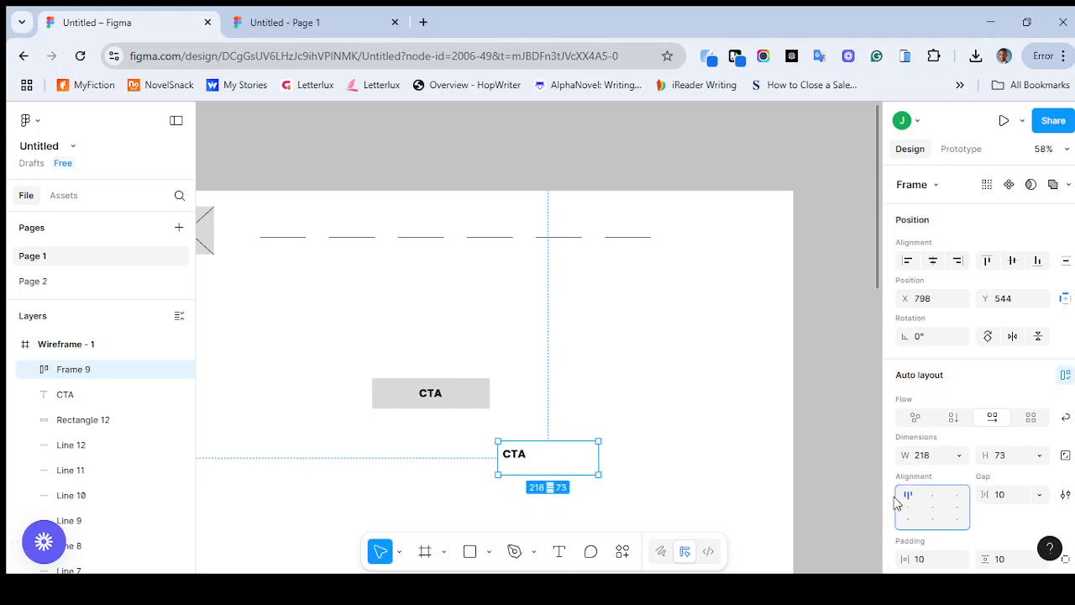
{"action": "mouse_move", "coordinate": [598, 477]}
{"action": "left_mouse_down"}
{"action": "mouse_move", "coordinate": [559, 492]}
{"action": "mouse_move", "coordinate": [629, 420]}
{"action": "mouse_move", "coordinate": [667, 504]}
{"action": "mouse_move", "coordinate": [584, 474]}
{"action": "left_mouse_up"}
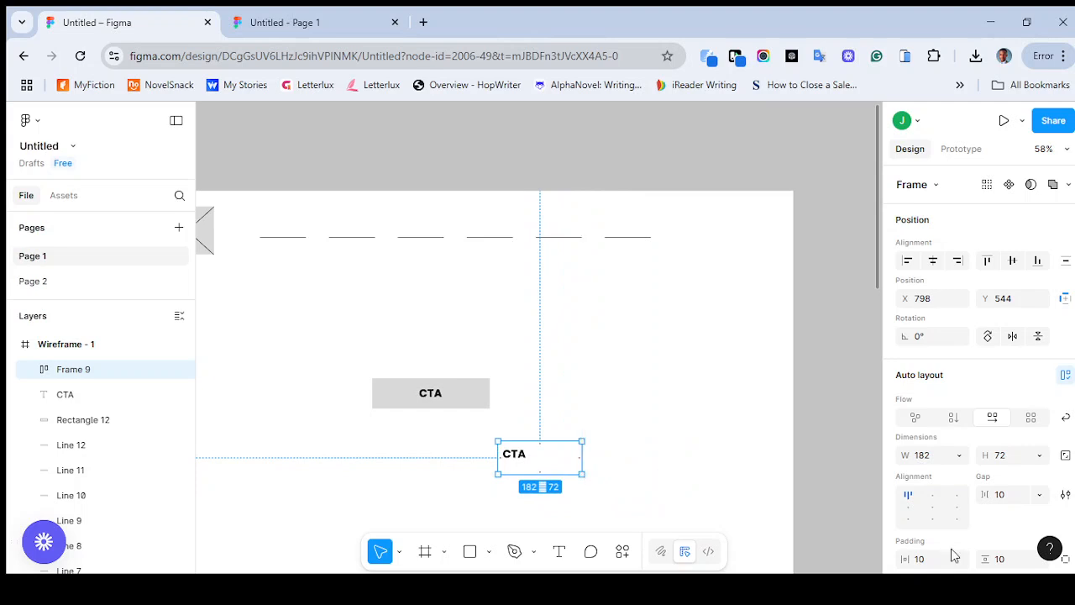
Try the center, upper, right and lower alignments for the text in the CTA auto layout frame, ending with centered alignment
{"action": "left_click", "coordinate": [934, 510]}
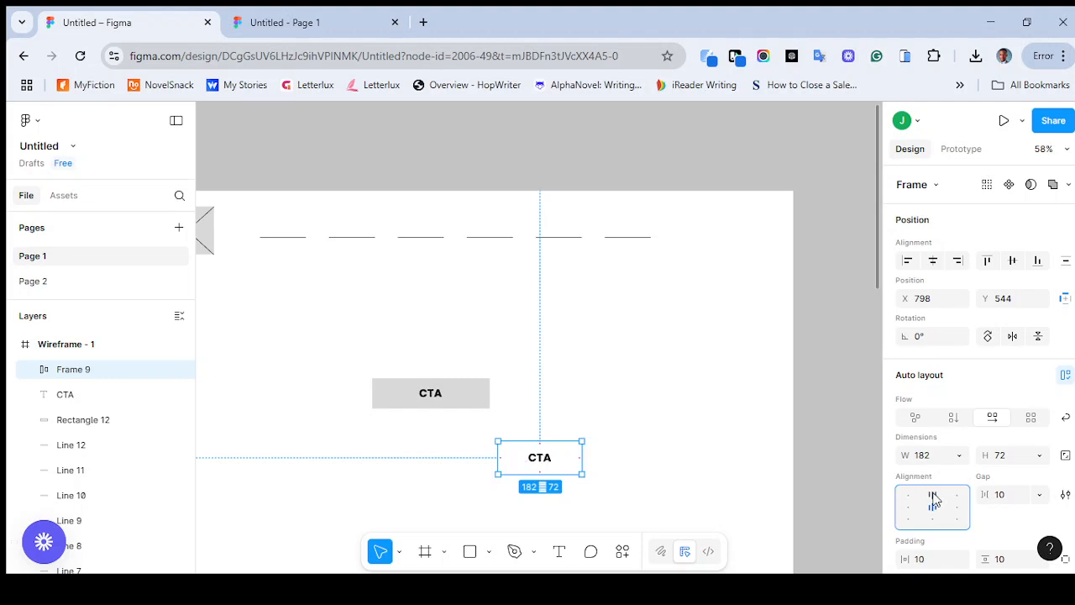
{"action": "left_click", "coordinate": [932, 497]}
{"action": "left_click", "coordinate": [955, 499]}
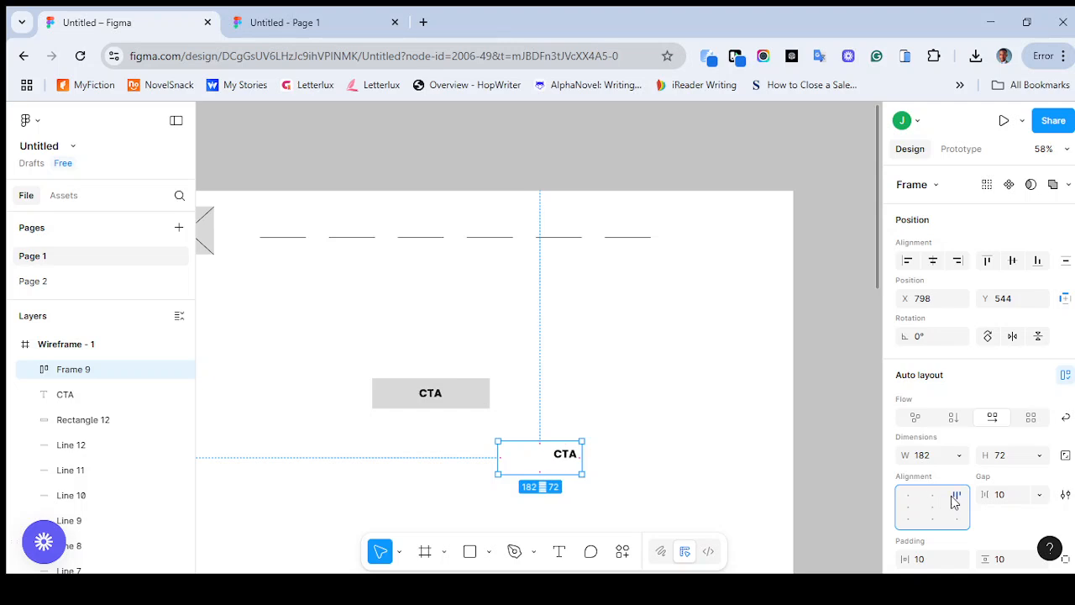
{"action": "left_click", "coordinate": [959, 509]}
{"action": "left_click", "coordinate": [958, 520]}
{"action": "left_click", "coordinate": [934, 518]}
{"action": "left_click", "coordinate": [933, 509]}
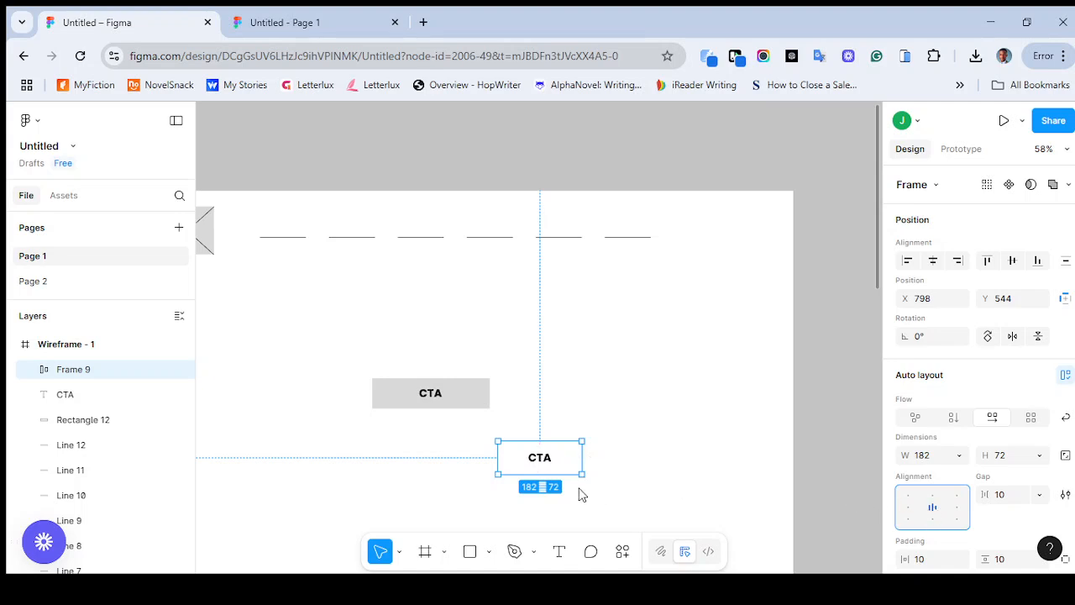
Resize the CTA auto layout frame to about 216 by 65 and compare it with the Uprofirm design's buttons
{"action": "mouse_move", "coordinate": [579, 472]}
{"action": "left_mouse_down"}
{"action": "mouse_move", "coordinate": [587, 496]}
{"action": "mouse_move", "coordinate": [607, 471]}
{"action": "mouse_move", "coordinate": [597, 472]}
{"action": "left_mouse_up"}
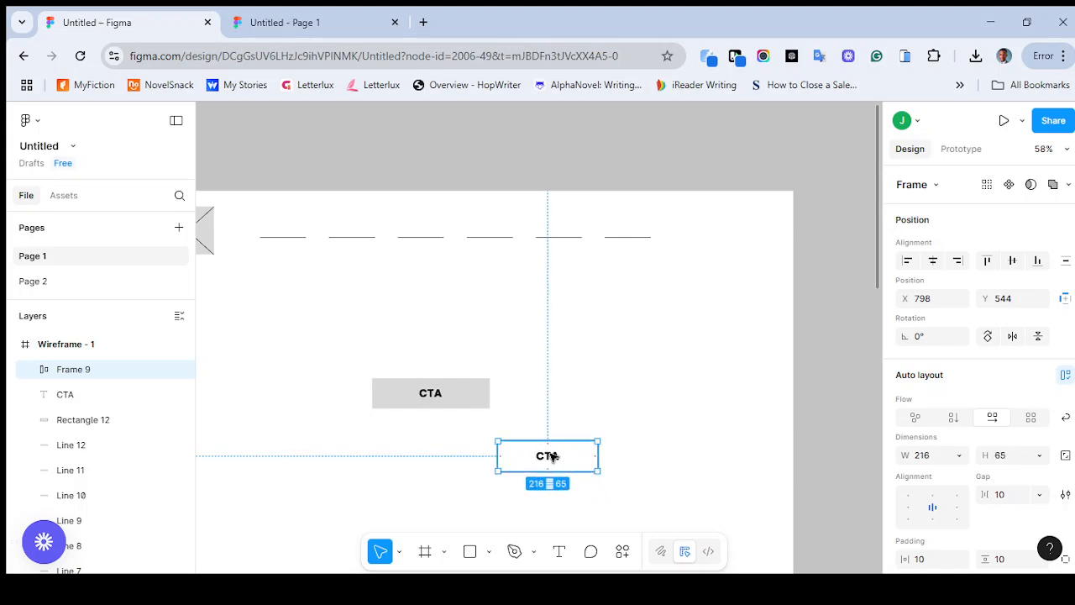
{"action": "scroll", "coordinate": [552, 456], "scroll_direction": "down", "scroll_amount": 3}
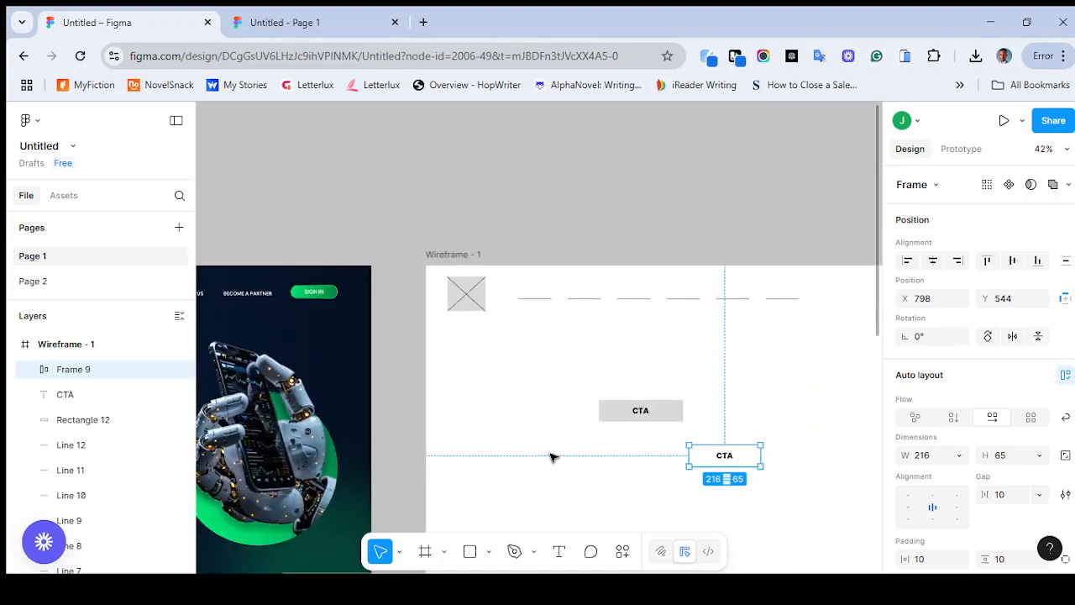
{"action": "scroll", "coordinate": [552, 456], "scroll_direction": "left", "scroll_amount": 5}
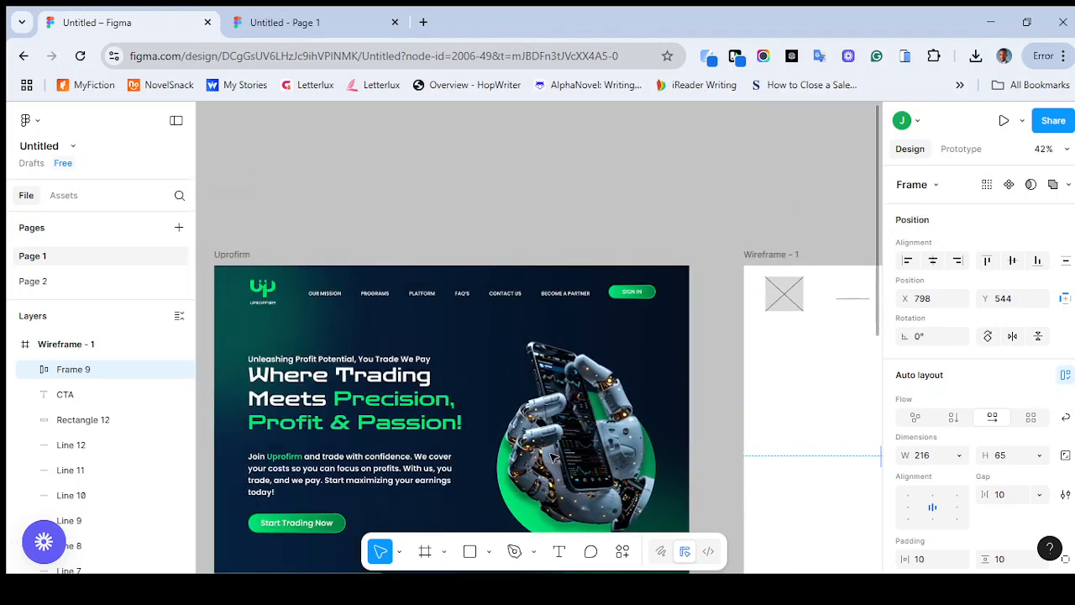
{"action": "scroll", "coordinate": [728, 428], "scroll_direction": "right", "scroll_amount": 5}
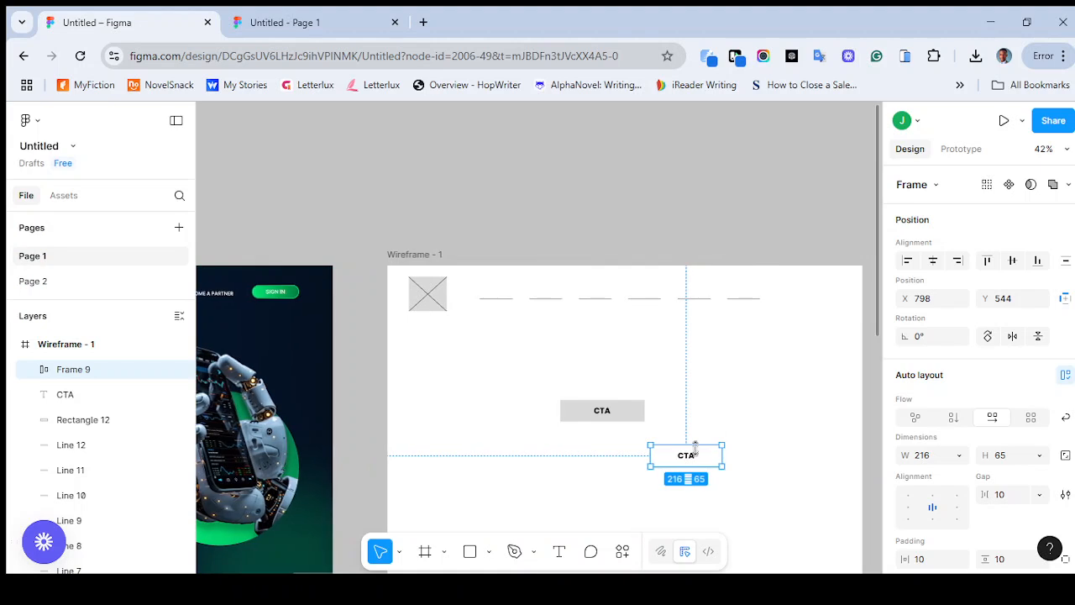
Replace the text in the auto layout frame with "Action"
{"action": "scroll", "coordinate": [699, 451], "scroll_direction": "up", "scroll_amount": 5}
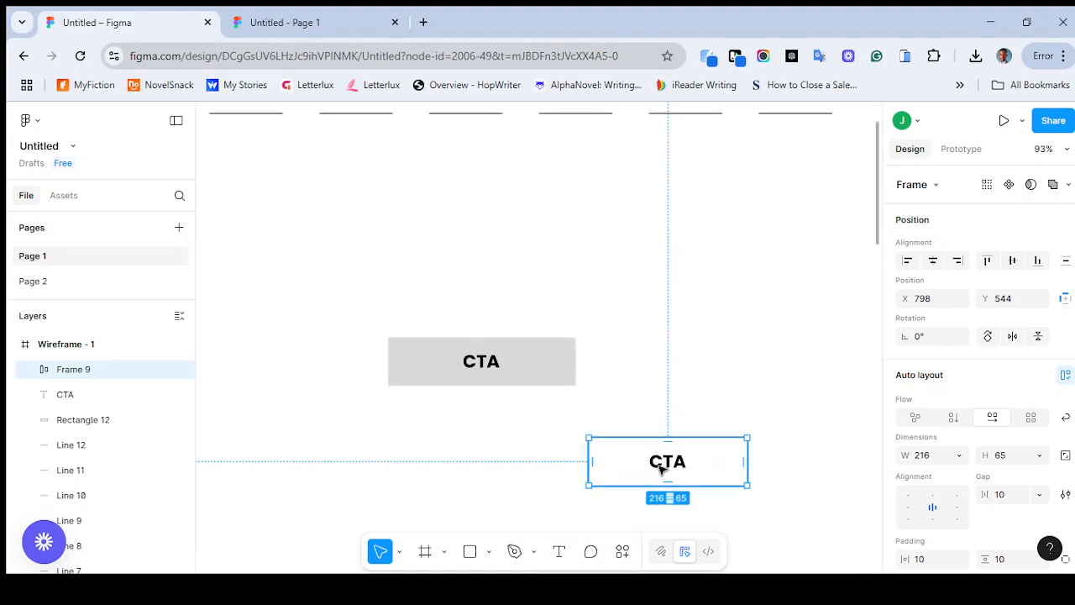
{"action": "double_click", "coordinate": [661, 471]}
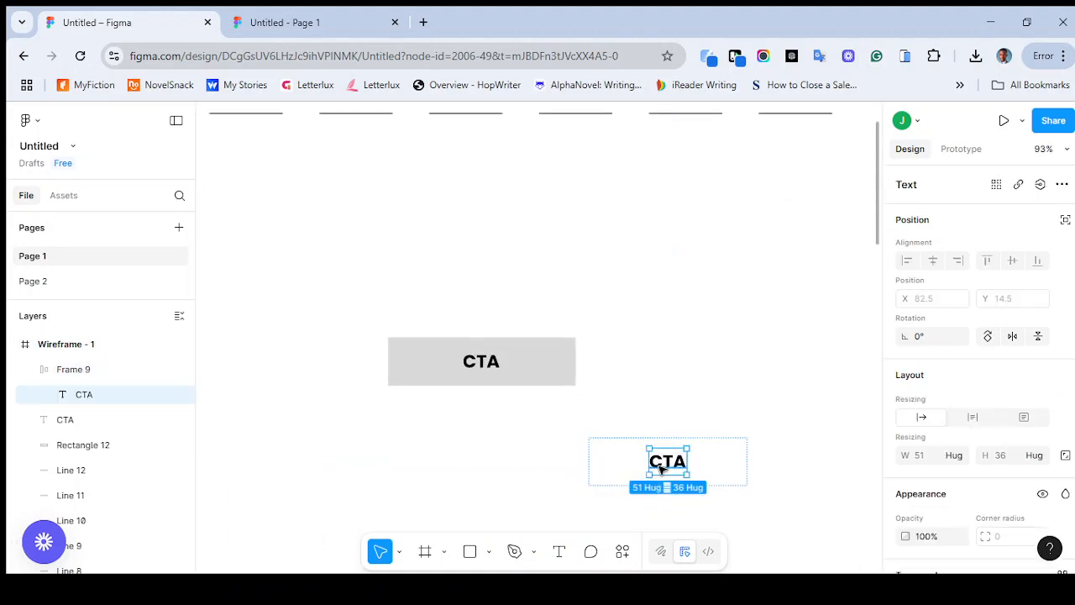
{"action": "double_click", "coordinate": [661, 469]}
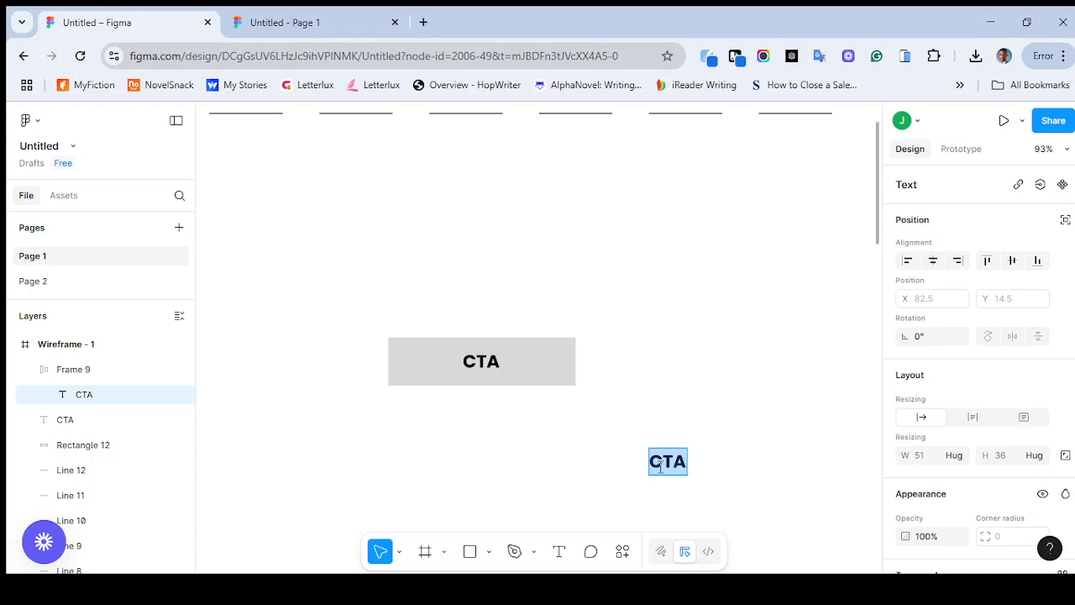
{"action": "type", "text": "Ac"}
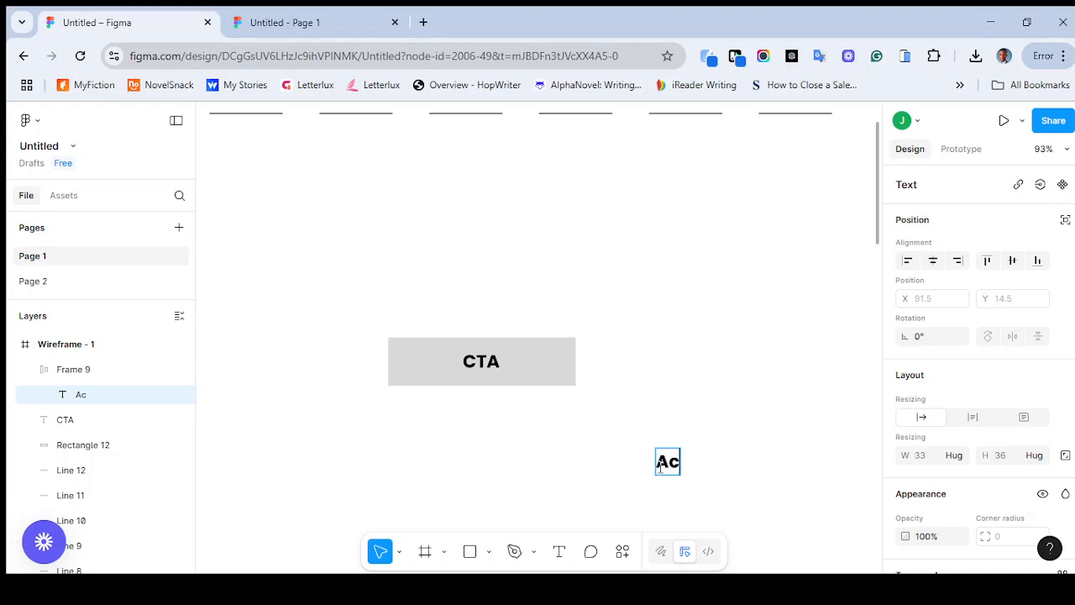
{"action": "type", "text": "tion"}
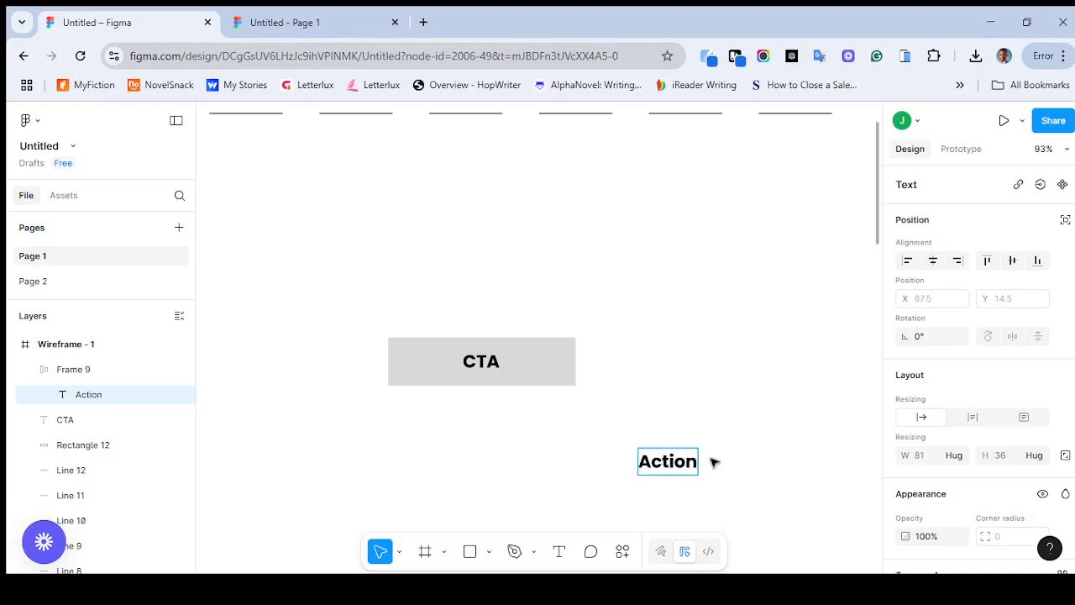
{"action": "key", "text": "Escape"}
Set the font weight of the "Action" text to Regular
{"action": "scroll", "coordinate": [406, 436], "scroll_direction": "down", "scroll_amount": 3}
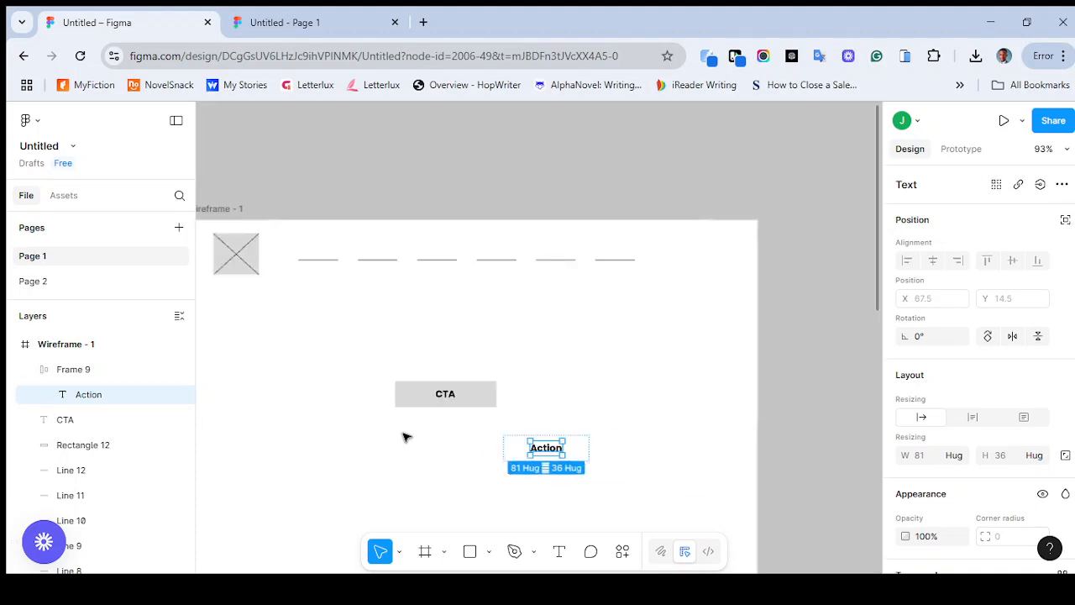
{"action": "scroll", "coordinate": [624, 431], "scroll_direction": "left", "scroll_amount": 5}
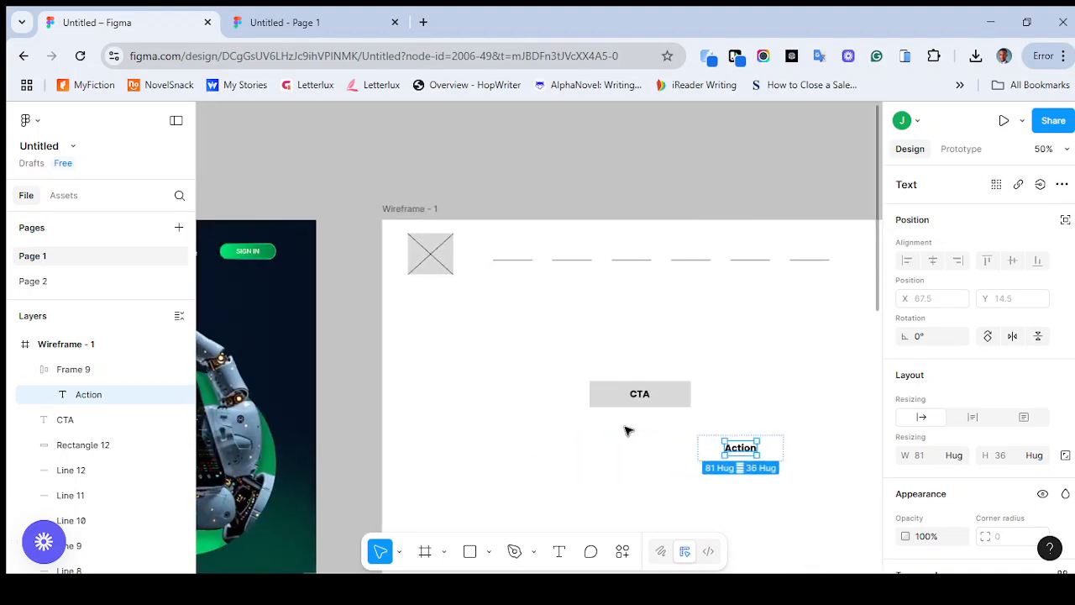
{"action": "scroll", "coordinate": [627, 426], "scroll_direction": "right", "scroll_amount": 3}
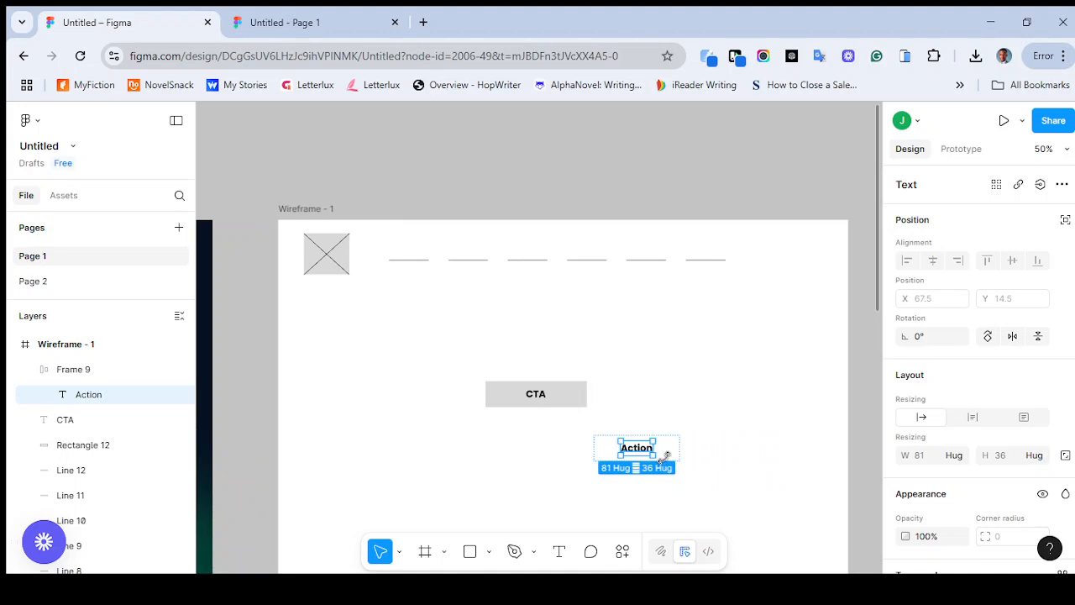
{"action": "scroll", "coordinate": [665, 457], "scroll_direction": "up", "scroll_amount": 4}
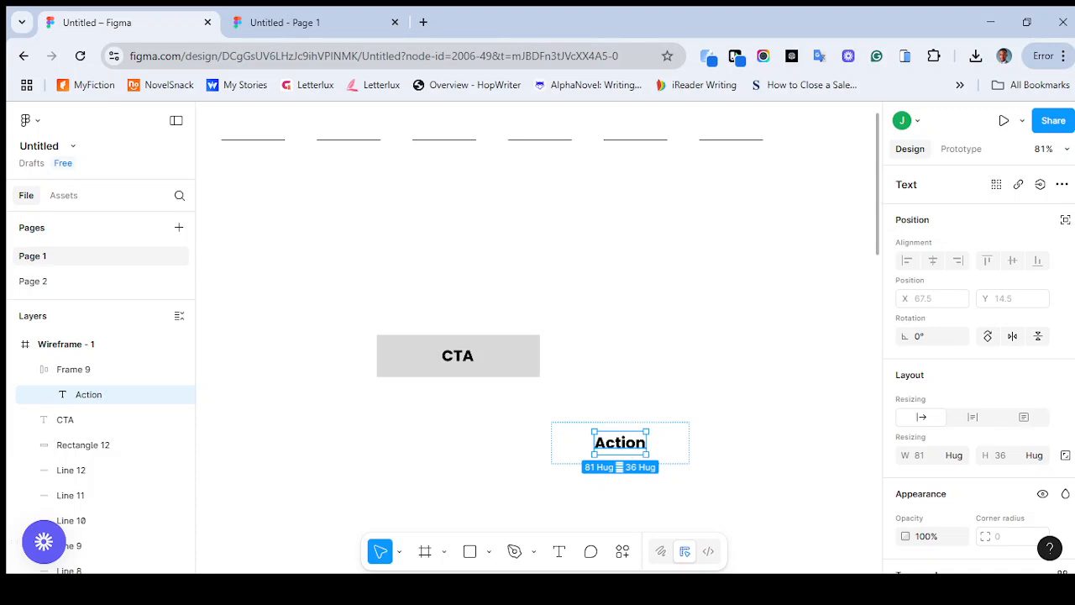
{"action": "scroll", "coordinate": [1013, 424], "scroll_direction": "down", "scroll_amount": 1}
{"action": "scroll", "coordinate": [979, 369], "scroll_direction": "down", "scroll_amount": 3}
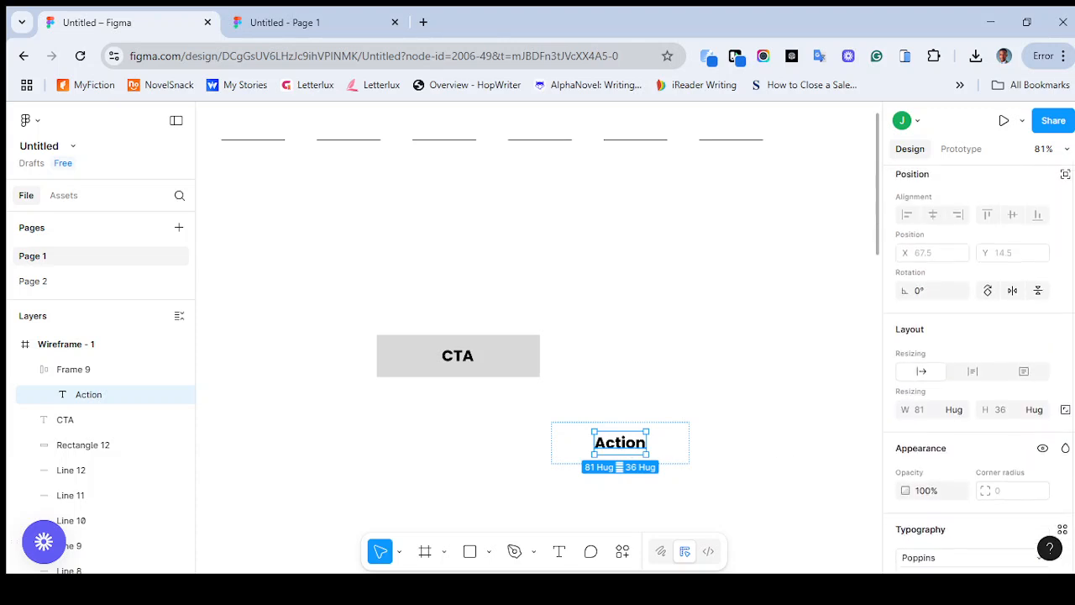
{"action": "scroll", "coordinate": [932, 420], "scroll_direction": "down", "scroll_amount": 3}
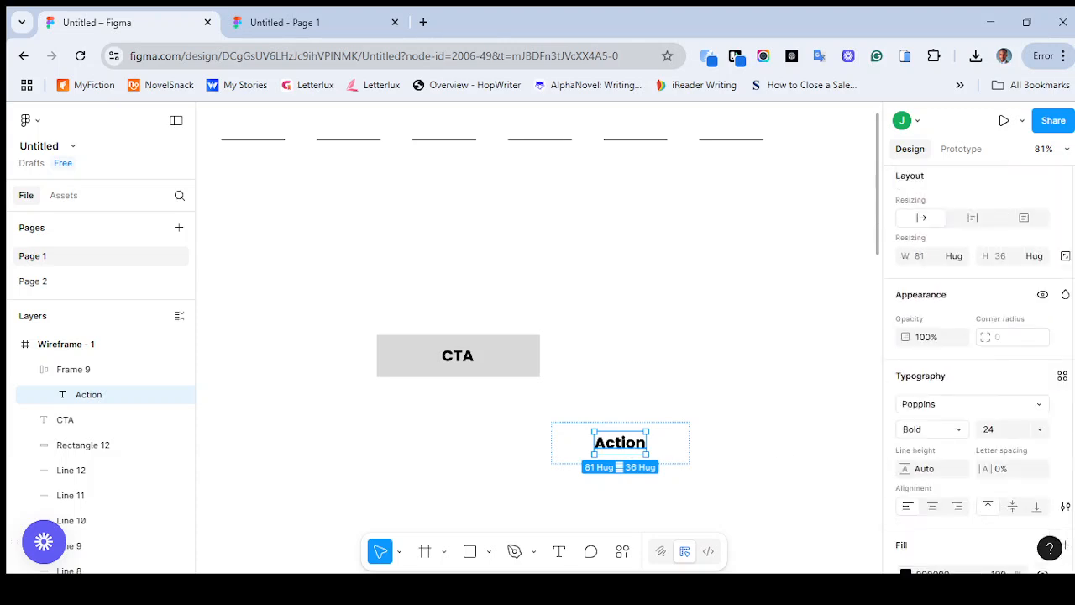
{"action": "scroll", "coordinate": [932, 420], "scroll_direction": "up", "scroll_amount": 2}
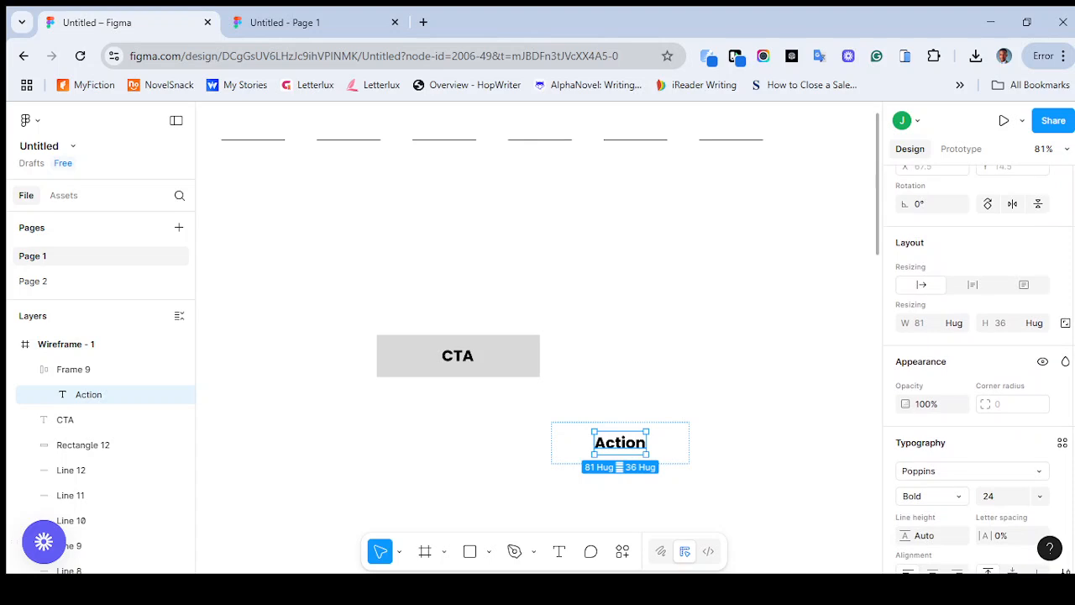
{"action": "left_click", "coordinate": [954, 502]}
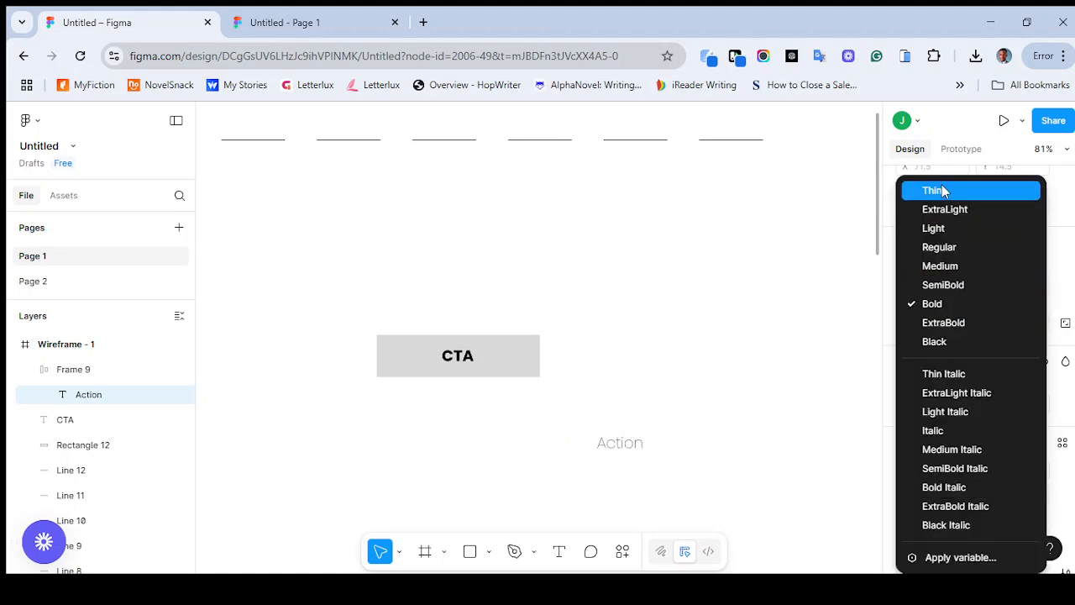
{"action": "left_click", "coordinate": [947, 248]}
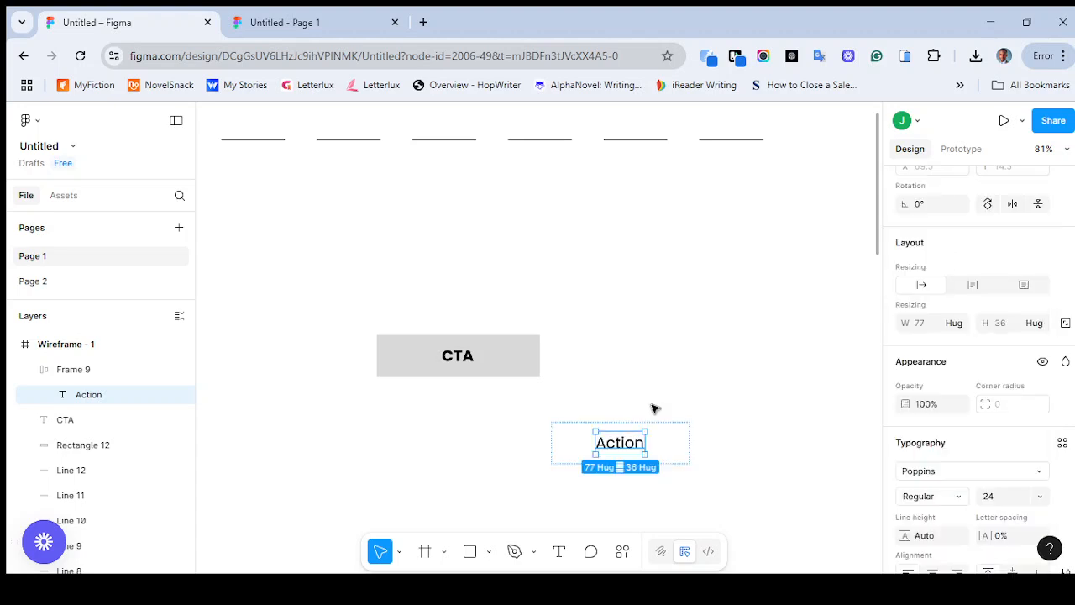
Add a fill to the Action auto layout frame and set it to the dark red 863535
{"action": "left_click", "coordinate": [679, 447]}
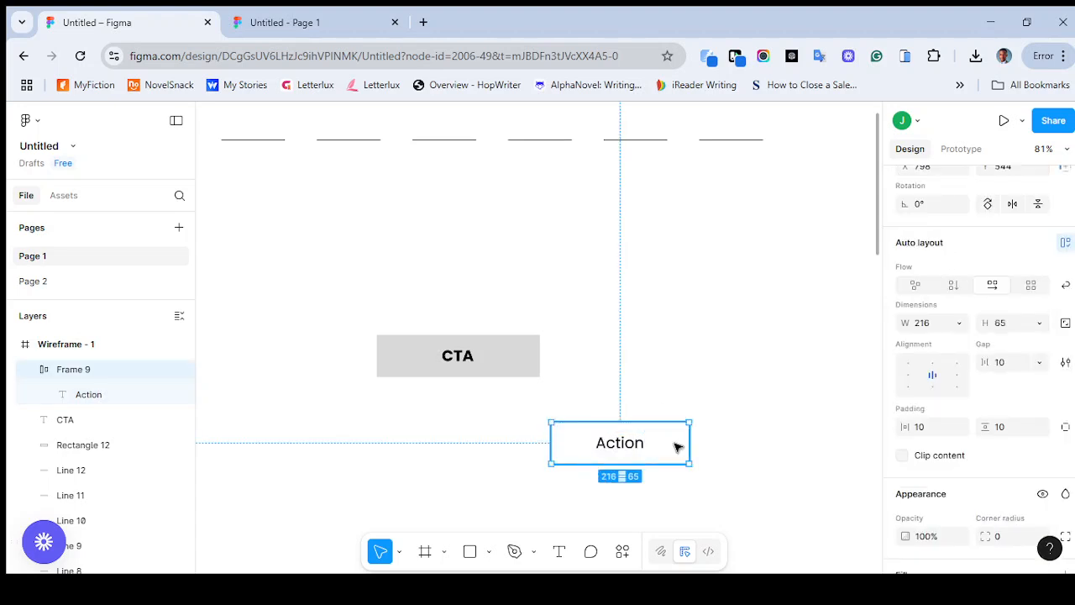
{"action": "scroll", "coordinate": [979, 370], "scroll_direction": "down", "scroll_amount": 3}
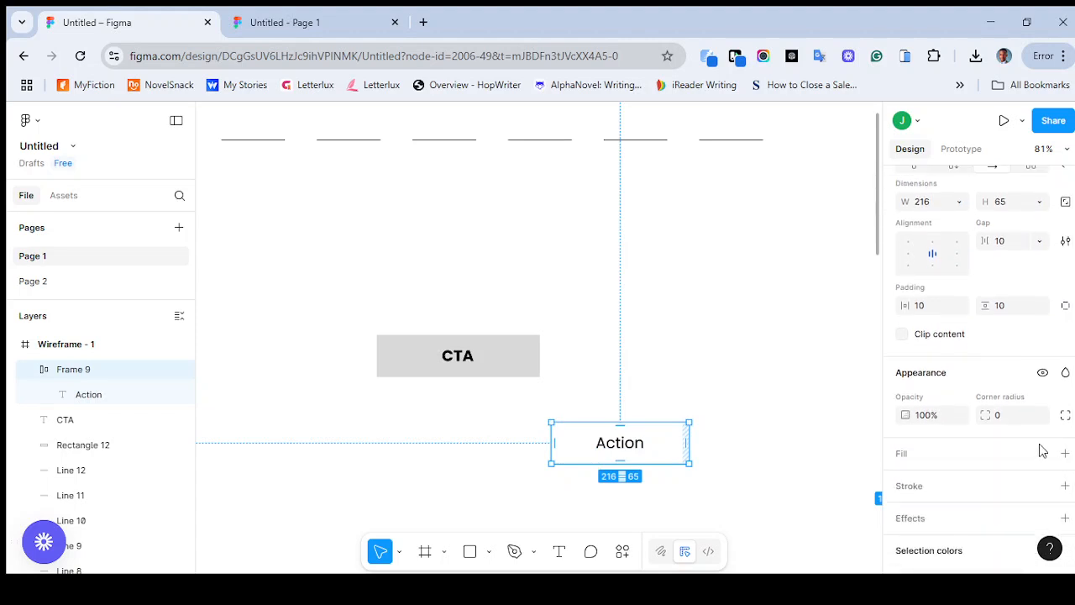
{"action": "left_click", "coordinate": [943, 454]}
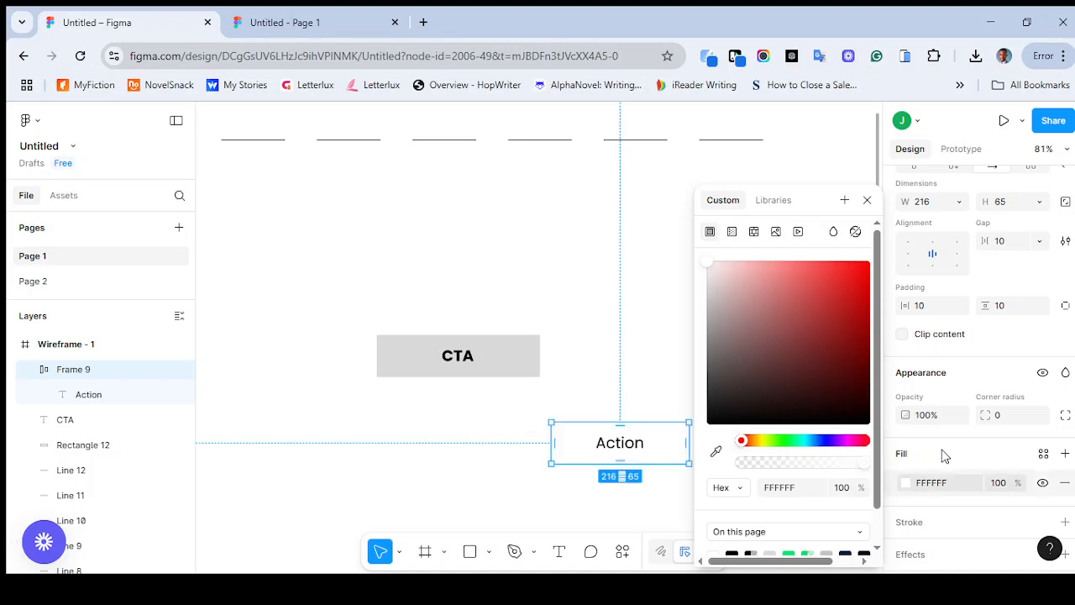
{"action": "left_click_drag", "start_coordinate": [770, 314], "coordinate": [787, 315]}
{"action": "mouse_move", "coordinate": [851, 300]}
{"action": "left_mouse_down"}
{"action": "mouse_move", "coordinate": [732, 259]}
{"action": "mouse_move", "coordinate": [753, 348]}
{"action": "mouse_move", "coordinate": [838, 317]}
{"action": "mouse_move", "coordinate": [663, 345]}
{"action": "mouse_move", "coordinate": [763, 368]}
{"action": "mouse_move", "coordinate": [814, 351]}
{"action": "mouse_move", "coordinate": [843, 364]}
{"action": "mouse_move", "coordinate": [845, 336]}
{"action": "left_mouse_up"}
{"action": "left_click", "coordinate": [805, 342]}
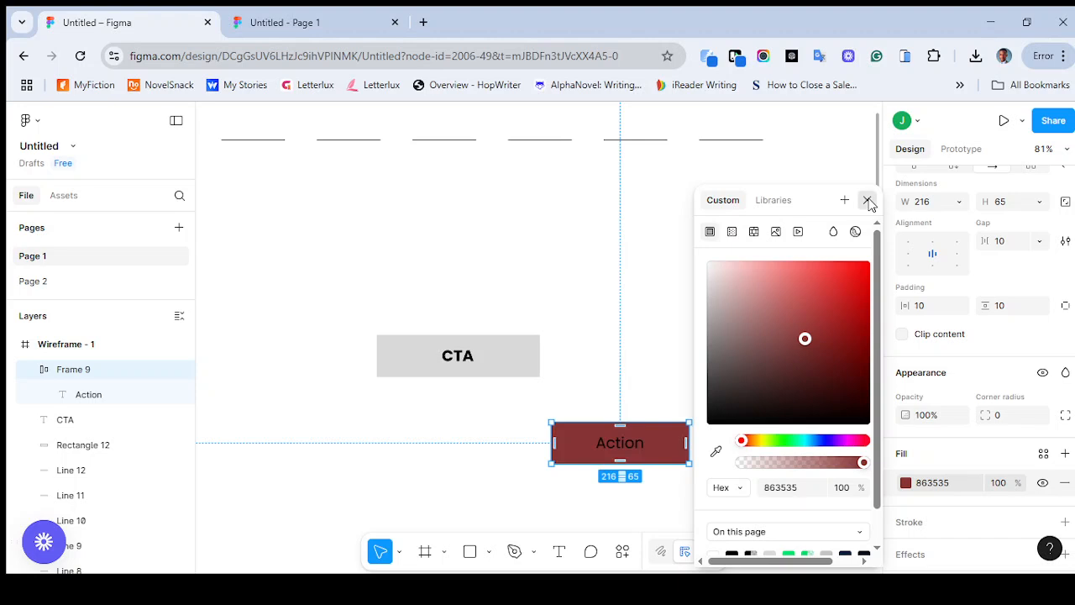
{"action": "left_click", "coordinate": [914, 506]}
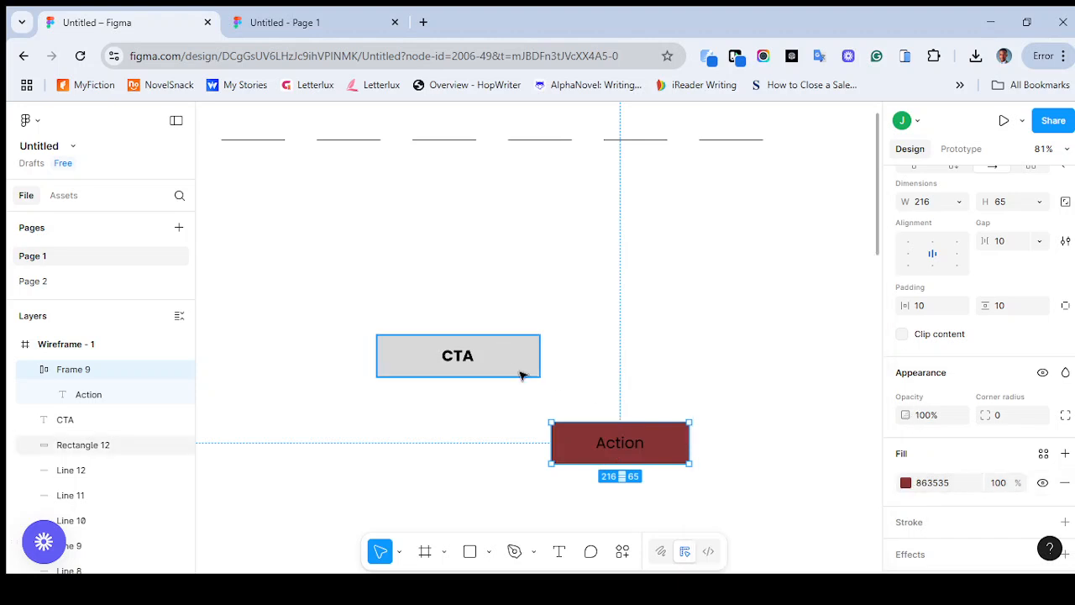
Copy the fill color of the rectangle behind the CTA text and apply D9D9D9 to the Action frame
{"action": "left_click", "coordinate": [521, 376]}
{"action": "left_click", "coordinate": [938, 419]}
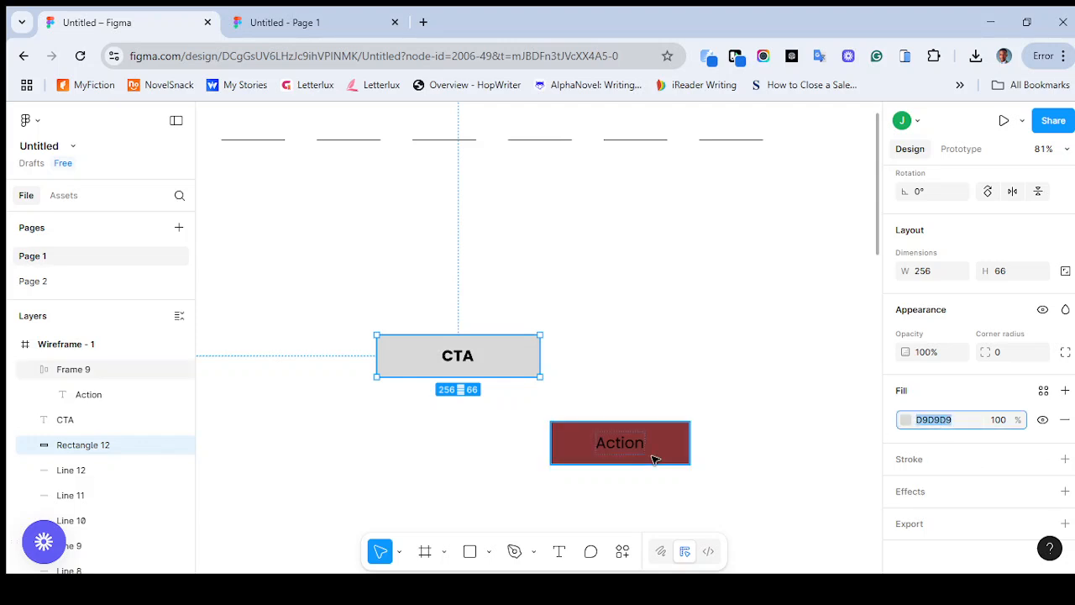
{"action": "left_click", "coordinate": [682, 445]}
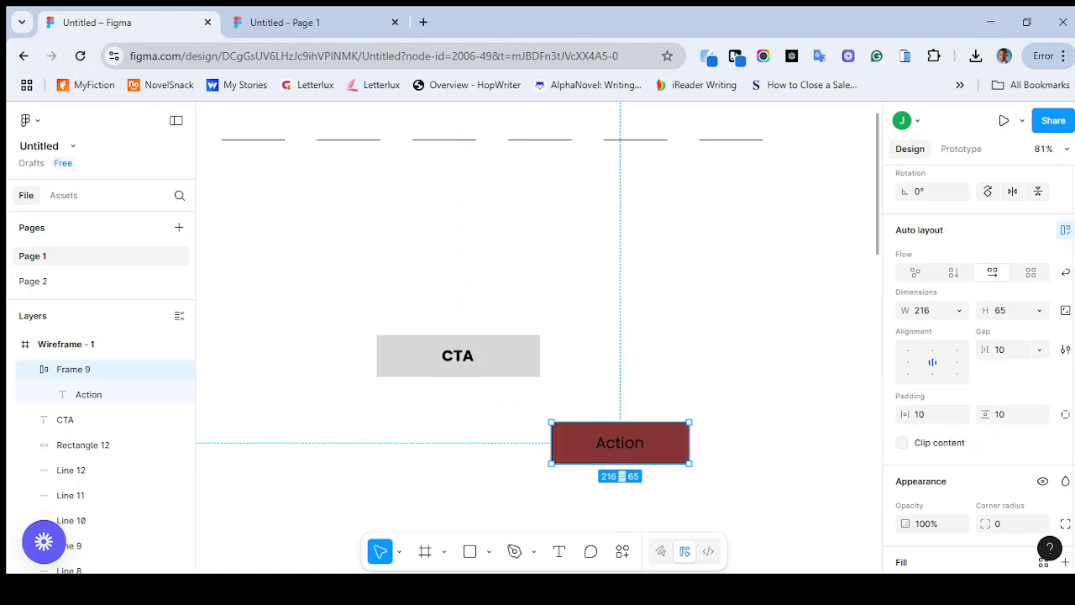
{"action": "scroll", "coordinate": [944, 499], "scroll_direction": "down", "scroll_amount": 3}
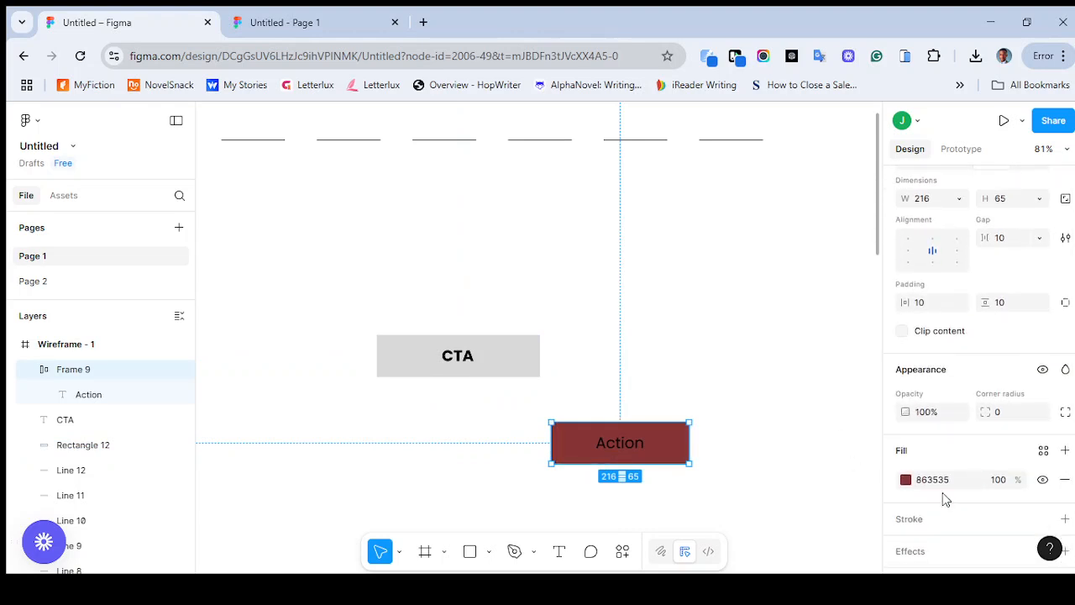
{"action": "left_click", "coordinate": [933, 480]}
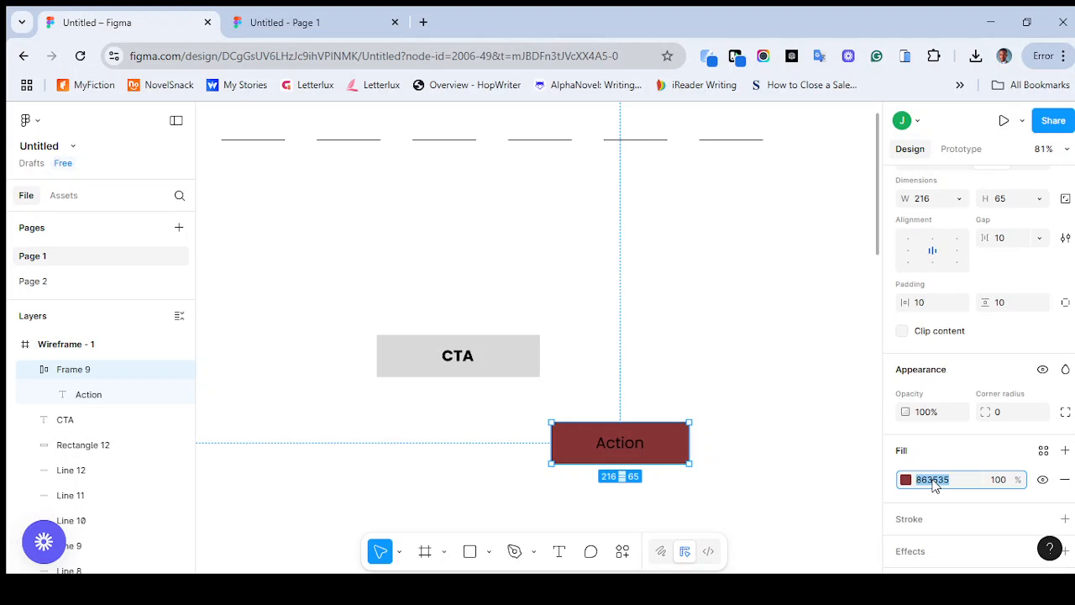
{"action": "type", "text": "D9D9D9"}
{"action": "key", "text": "Return"}
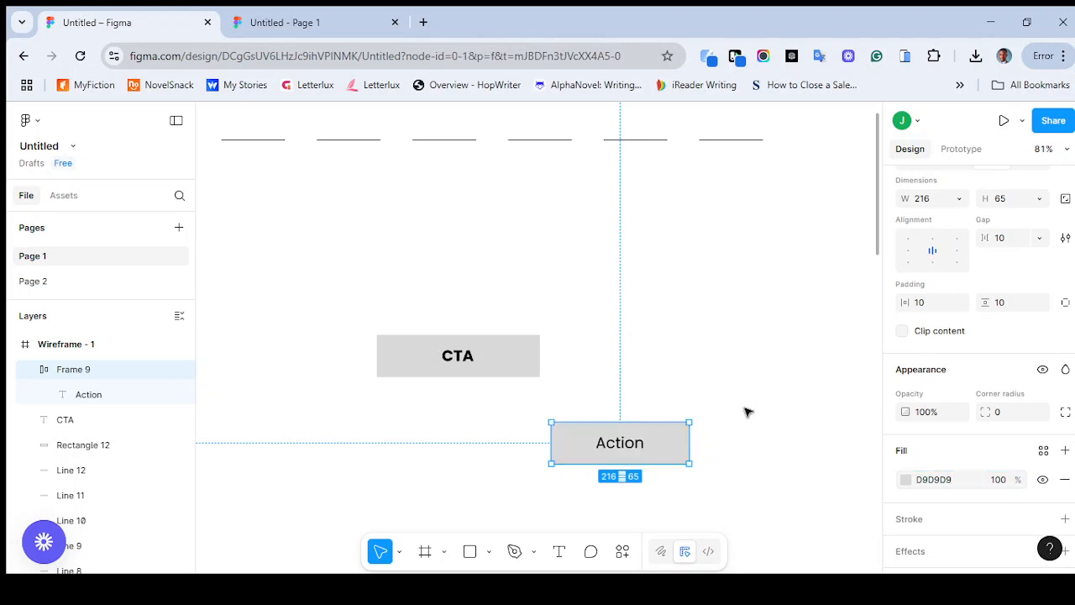
Try enlarging the gray Action frame from its corner, and undo the resize
{"action": "left_click", "coordinate": [699, 489]}
{"action": "left_click_drag", "start_coordinate": [688, 463], "coordinate": [826, 507]}
{"action": "key", "text": "ctrl+z"}
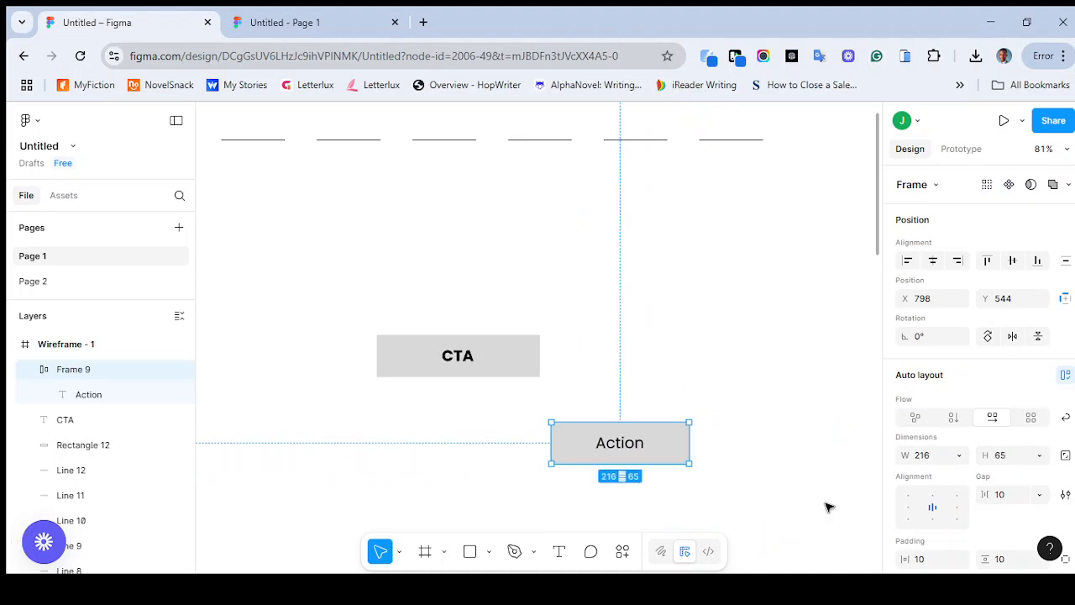
Try resizing the rectangle behind the CTA text to about 218 by 106, and undo the resize
{"action": "left_click", "coordinate": [526, 359]}
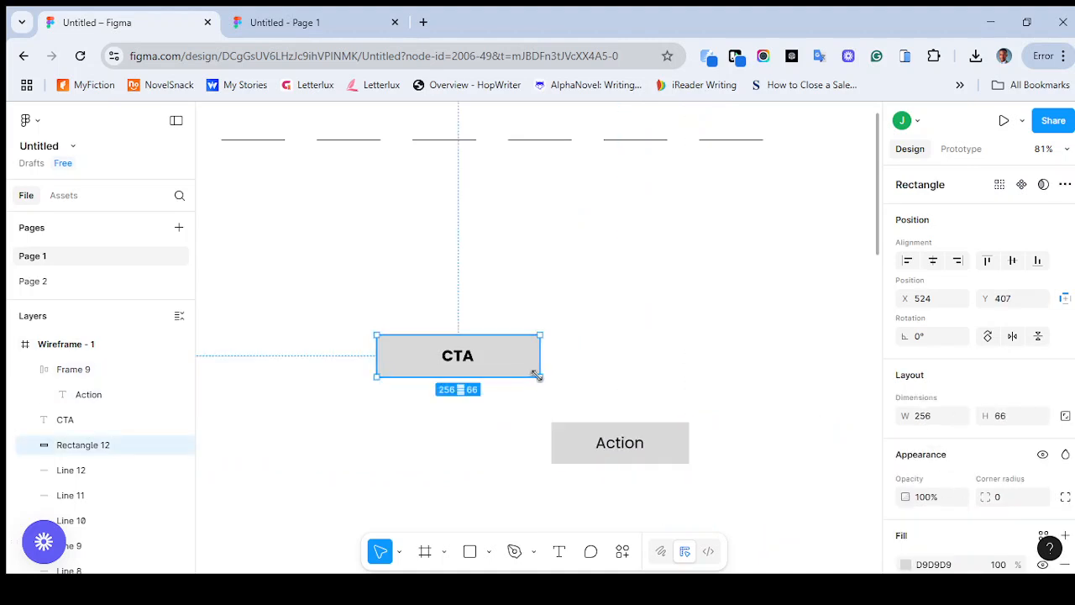
{"action": "left_click_drag", "start_coordinate": [544, 379], "coordinate": [515, 403]}
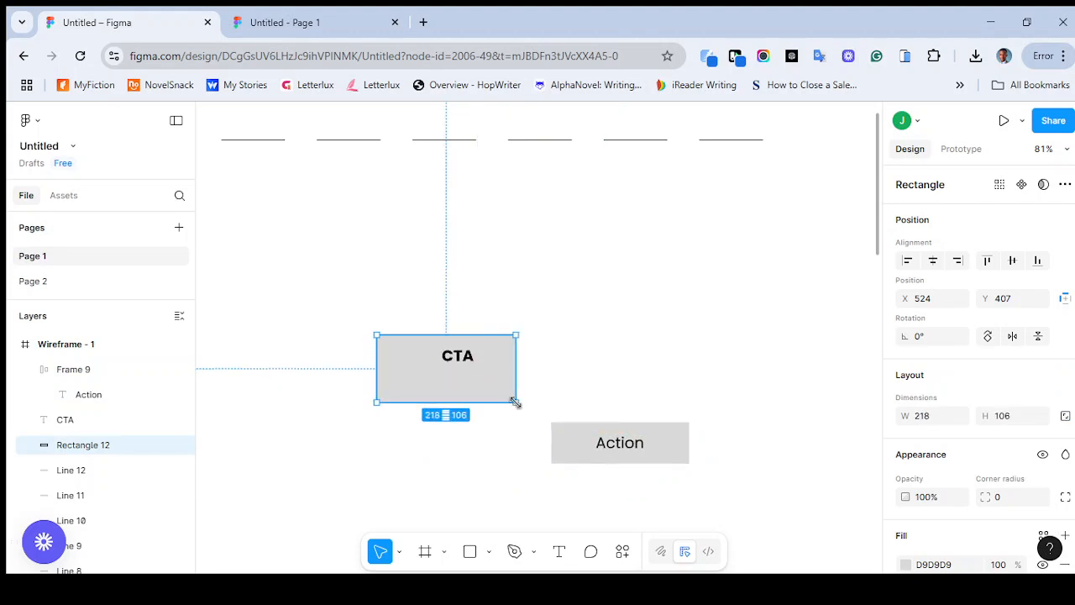
{"action": "key", "text": "ctrl+z"}
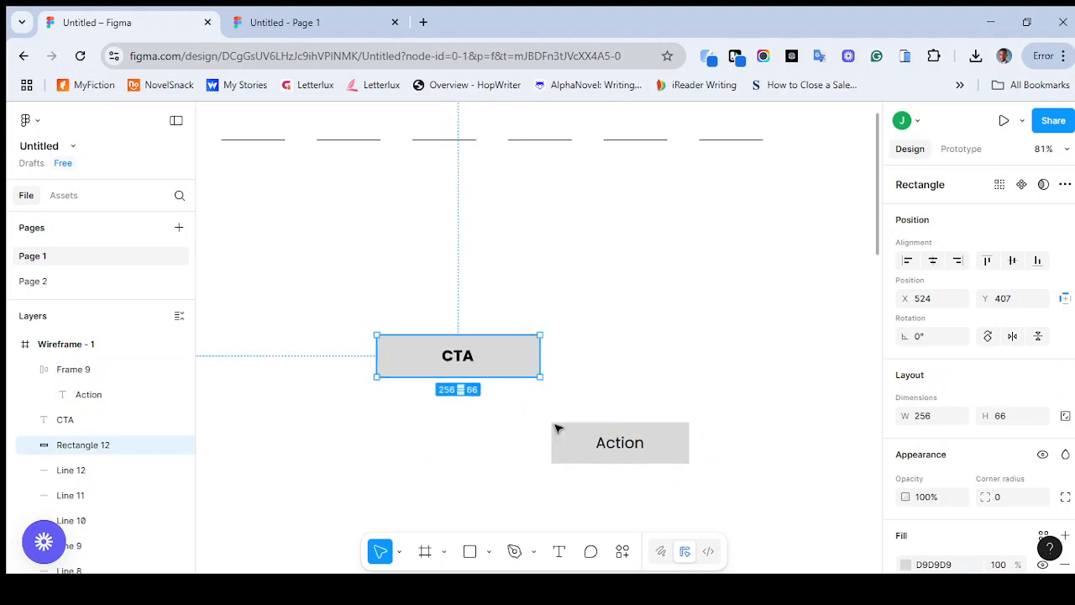
Delete the CTA text together with the gray rectangle behind it
{"action": "left_click", "coordinate": [555, 419]}
{"action": "left_click_drag", "start_coordinate": [326, 299], "coordinate": [493, 363]}
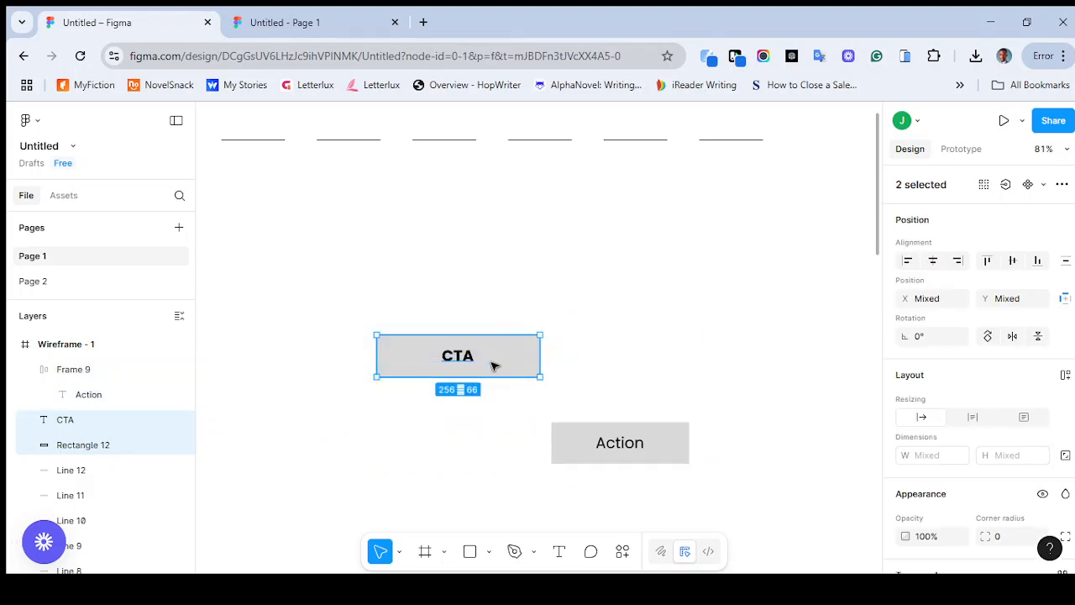
{"action": "key", "text": "Delete"}
Move the Action frame to the right end of the wireframe's header row and shrink it to about 146 by 50
{"action": "left_click_drag", "start_coordinate": [616, 461], "coordinate": [838, 148]}
{"action": "key", "text": "minus"}
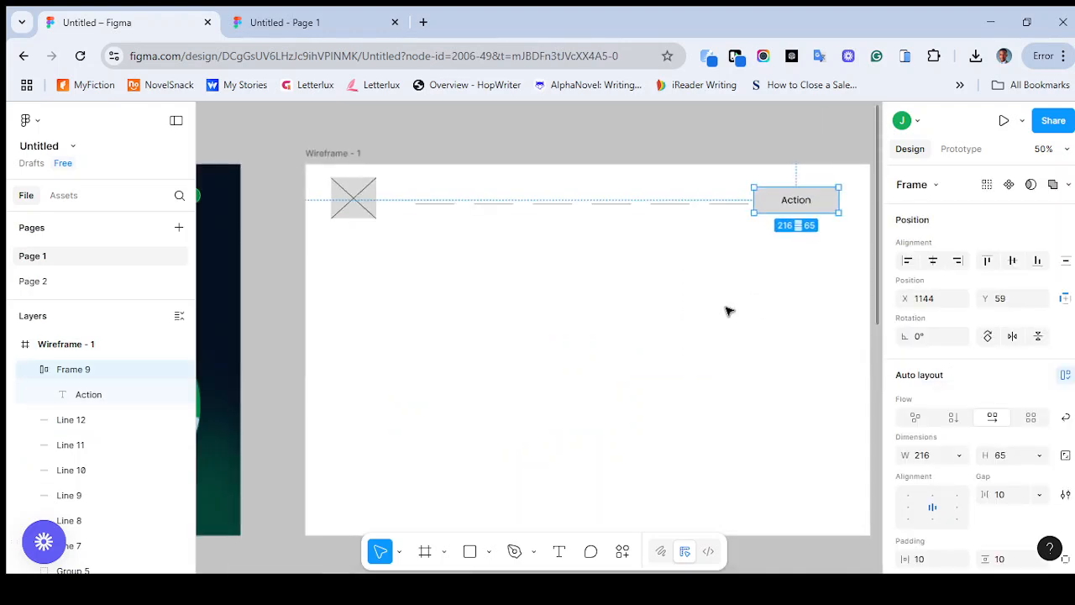
{"action": "scroll", "coordinate": [728, 312], "scroll_direction": "down", "scroll_amount": 2}
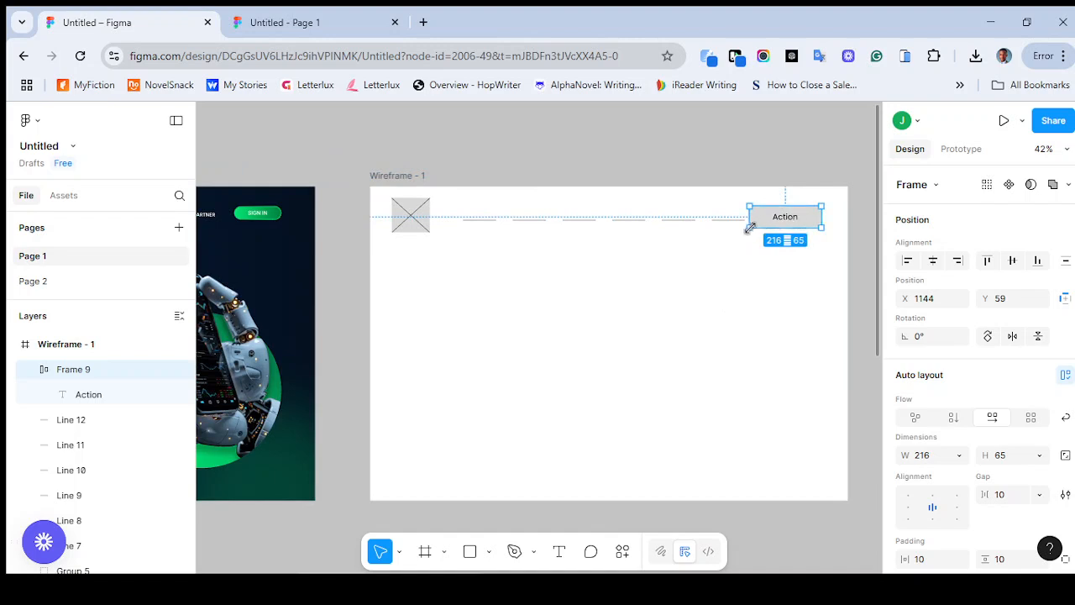
{"action": "left_click_drag", "start_coordinate": [757, 227], "coordinate": [770, 225]}
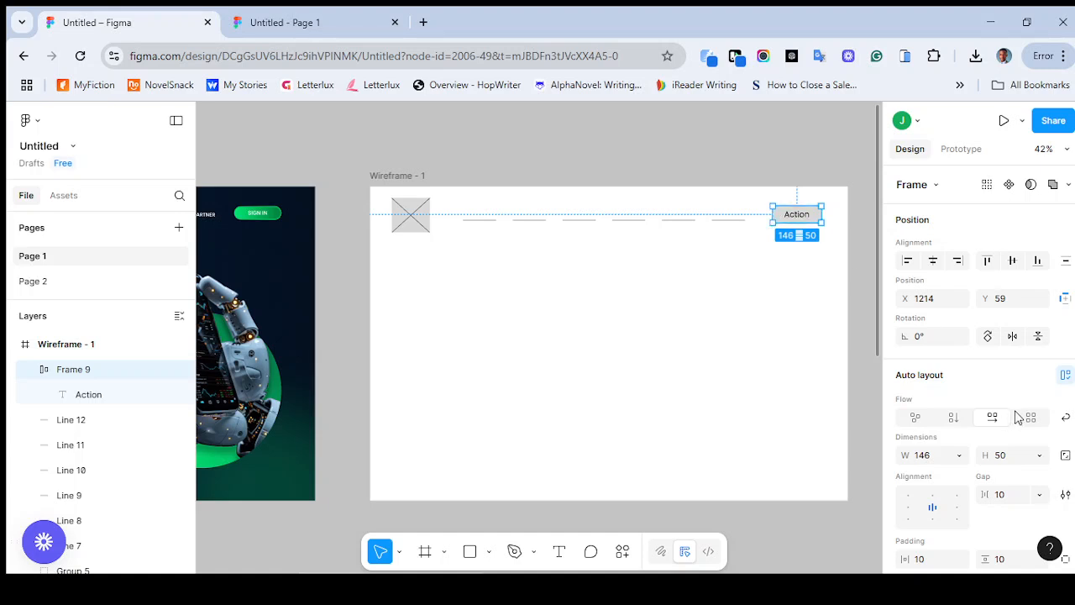
{"action": "scroll", "coordinate": [1066, 361], "scroll_direction": "down", "scroll_amount": 2}
{"action": "scroll", "coordinate": [979, 370], "scroll_direction": "down", "scroll_amount": 4}
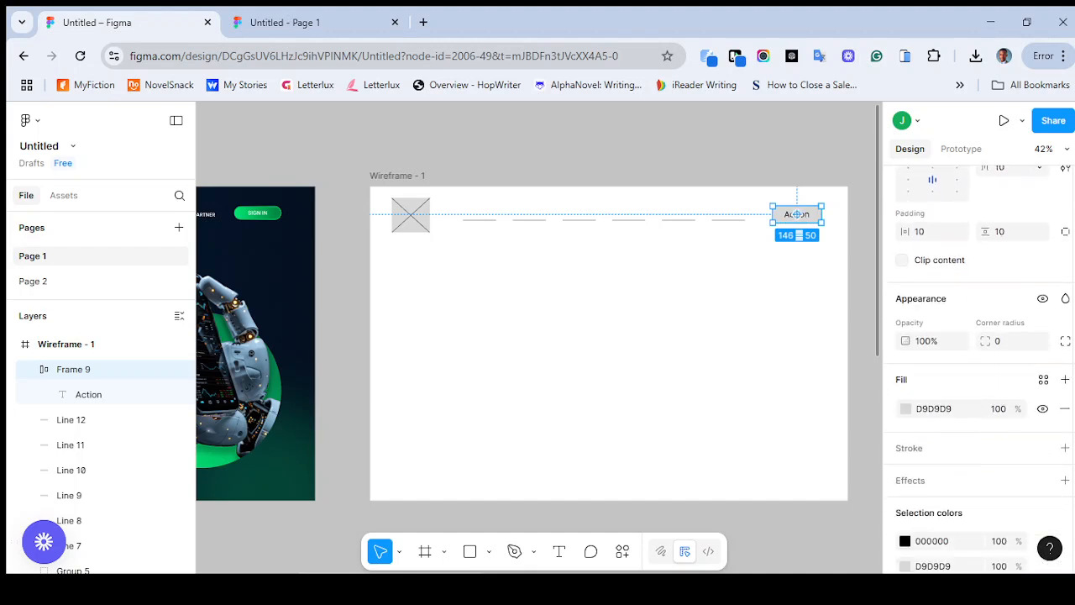
{"action": "scroll", "coordinate": [978, 370], "scroll_direction": "up", "scroll_amount": 3}
{"action": "scroll", "coordinate": [991, 336], "scroll_direction": "up", "scroll_amount": 1}
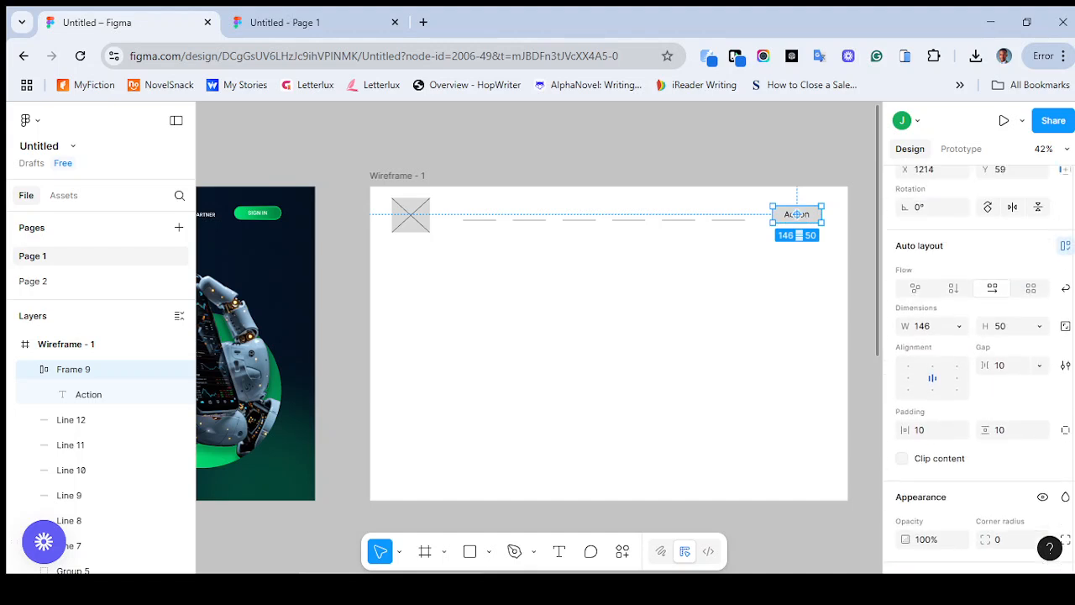
Look through the available font families and font weights for the Action text without changing them
{"action": "double_click", "coordinate": [807, 215]}
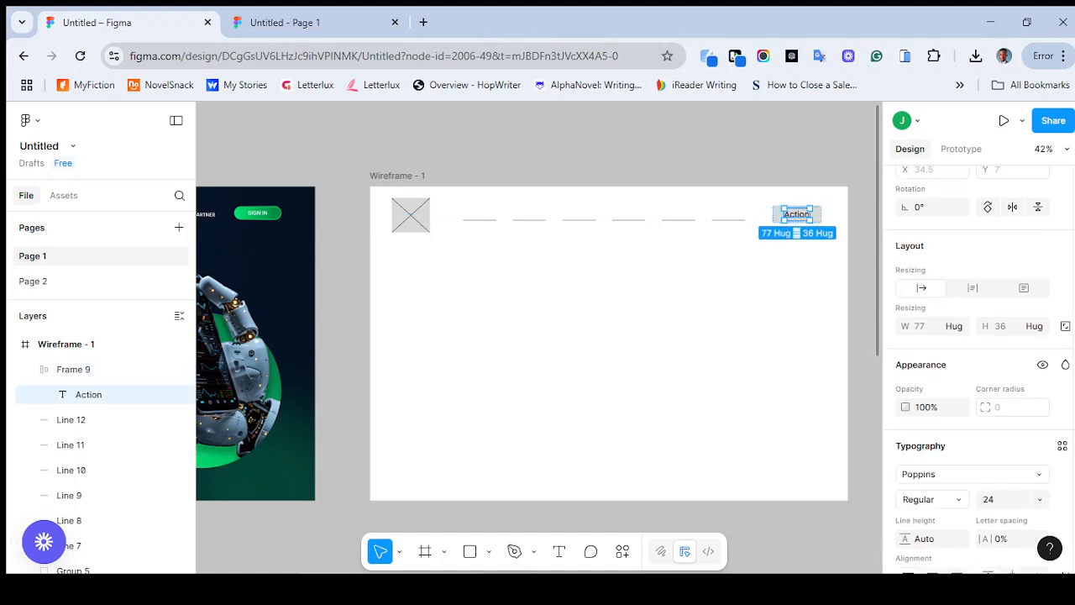
{"action": "scroll", "coordinate": [1065, 557], "scroll_direction": "down", "scroll_amount": 1}
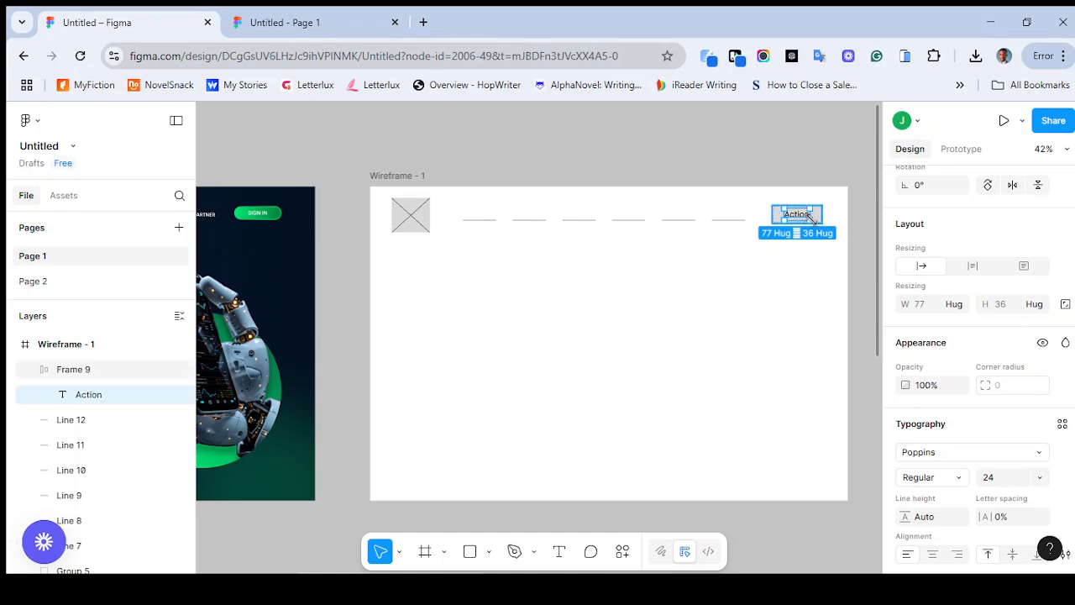
{"action": "left_click", "coordinate": [947, 460]}
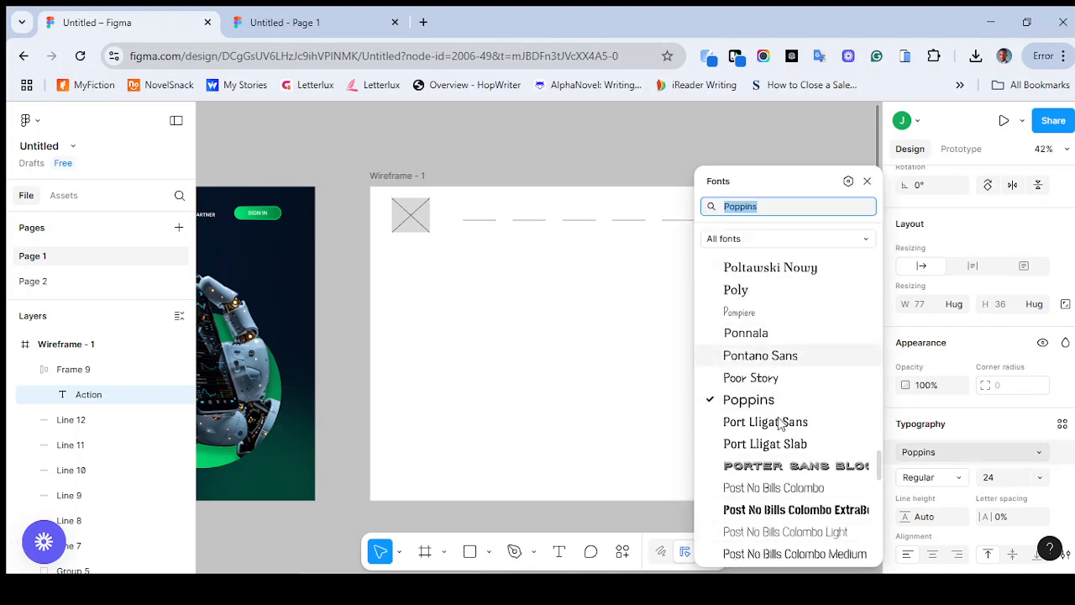
{"action": "scroll", "coordinate": [540, 400], "scroll_direction": "right", "scroll_amount": 3}
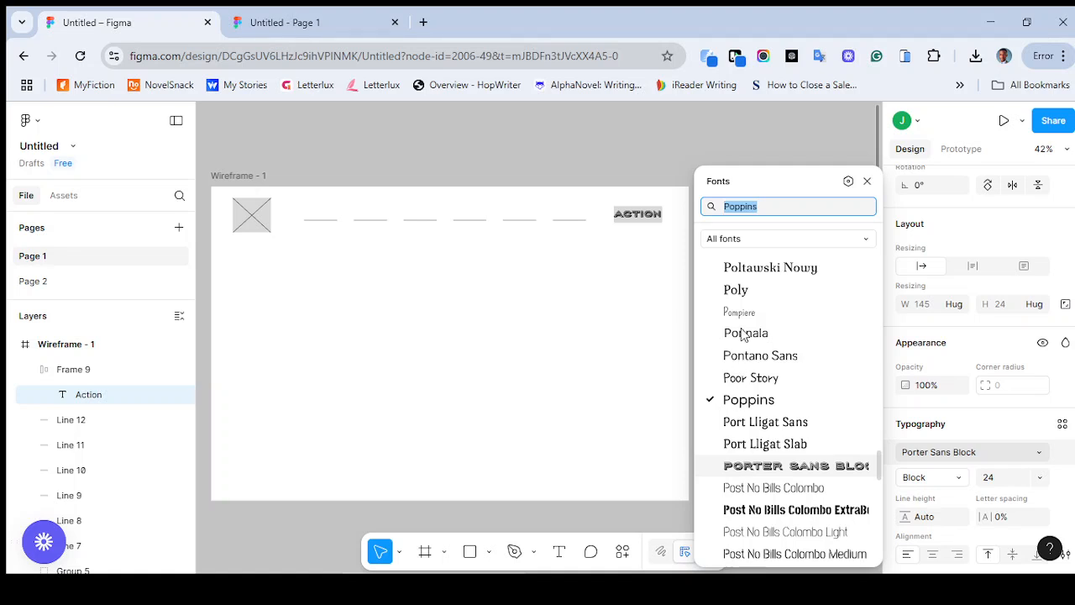
{"action": "left_click", "coordinate": [867, 181]}
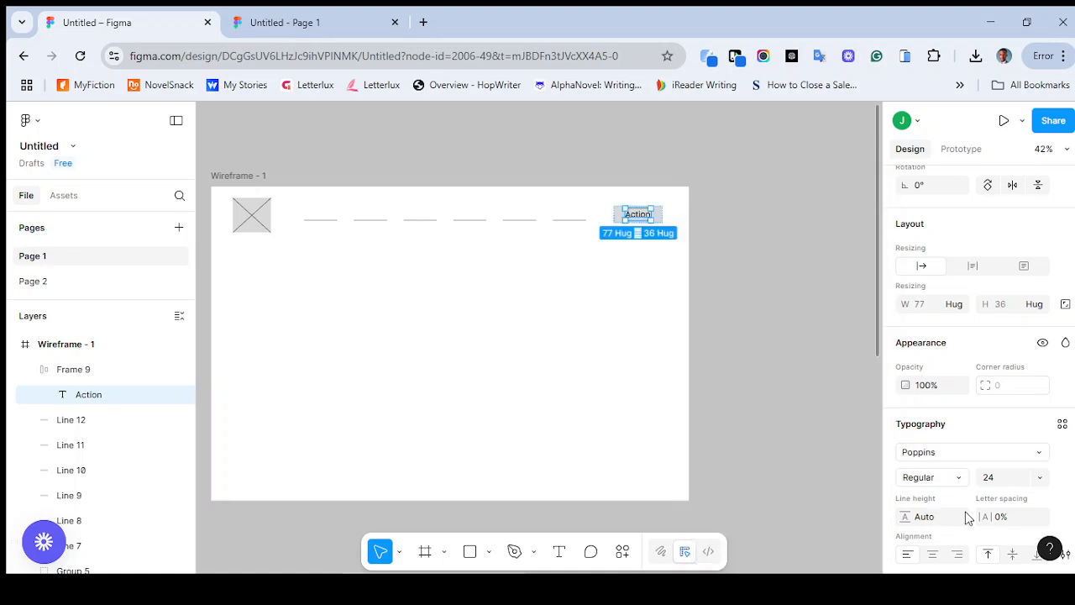
{"action": "left_click", "coordinate": [941, 483]}
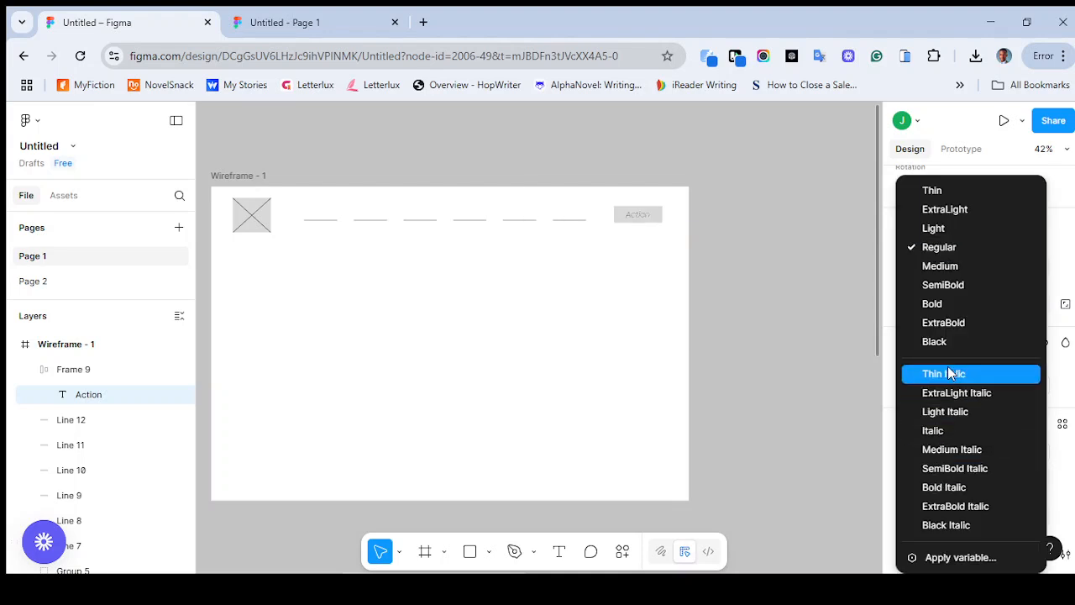
{"action": "left_click", "coordinate": [1071, 387]}
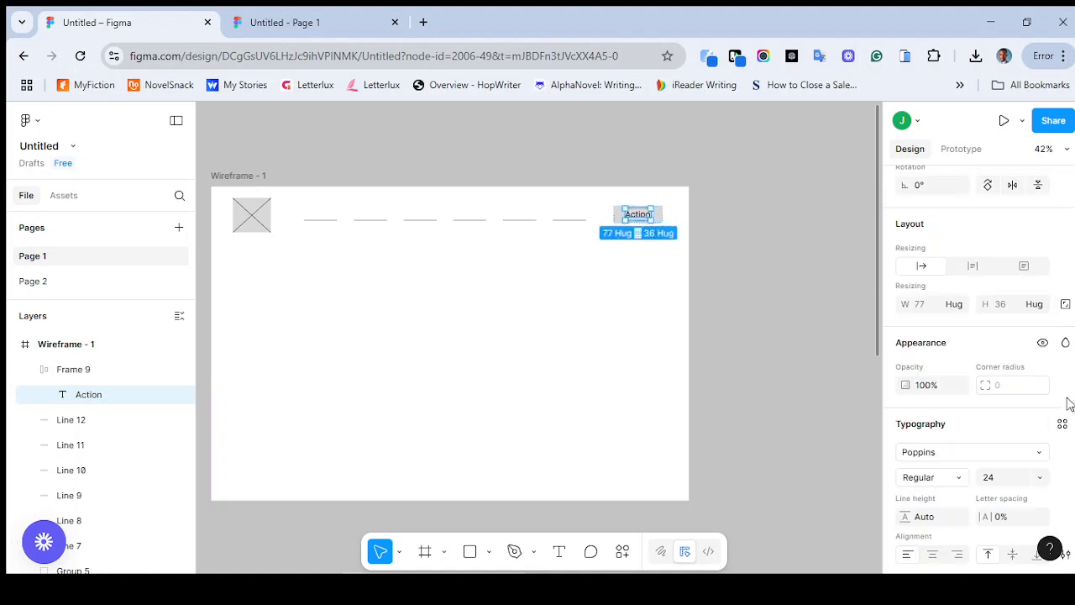
Try a font size of 20 on the Action text, and set it back to 24
{"action": "left_click", "coordinate": [1039, 477]}
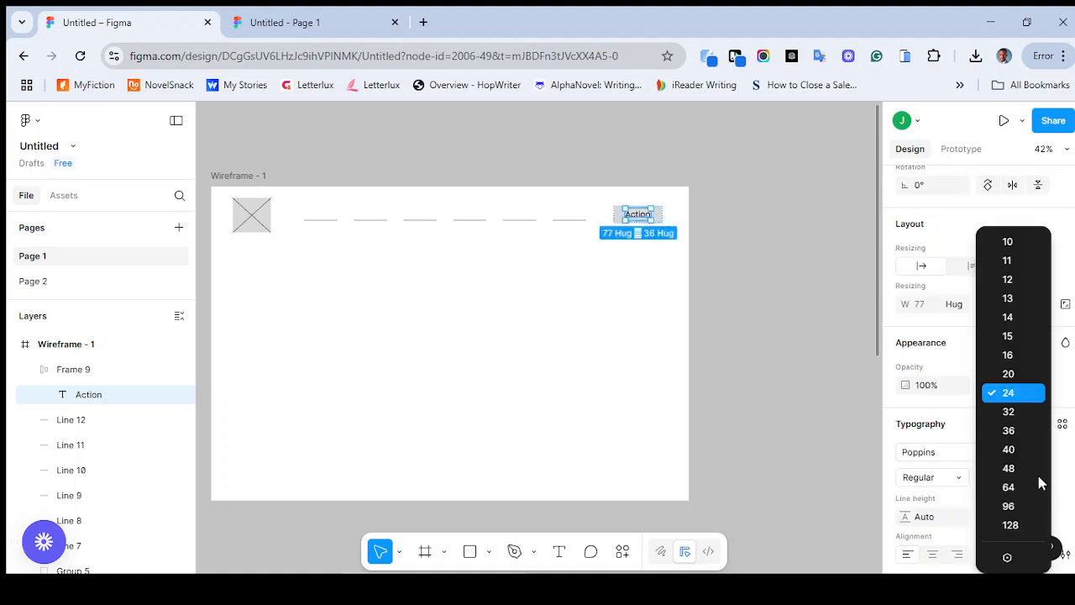
{"action": "left_click", "coordinate": [1020, 379]}
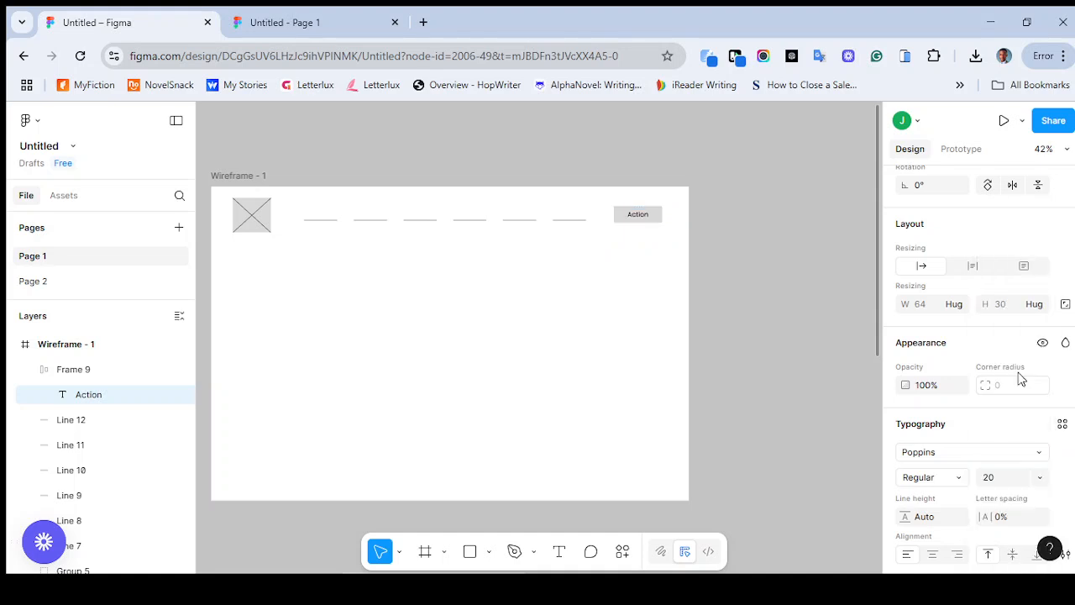
{"action": "scroll", "coordinate": [716, 331], "scroll_direction": "left", "scroll_amount": 5}
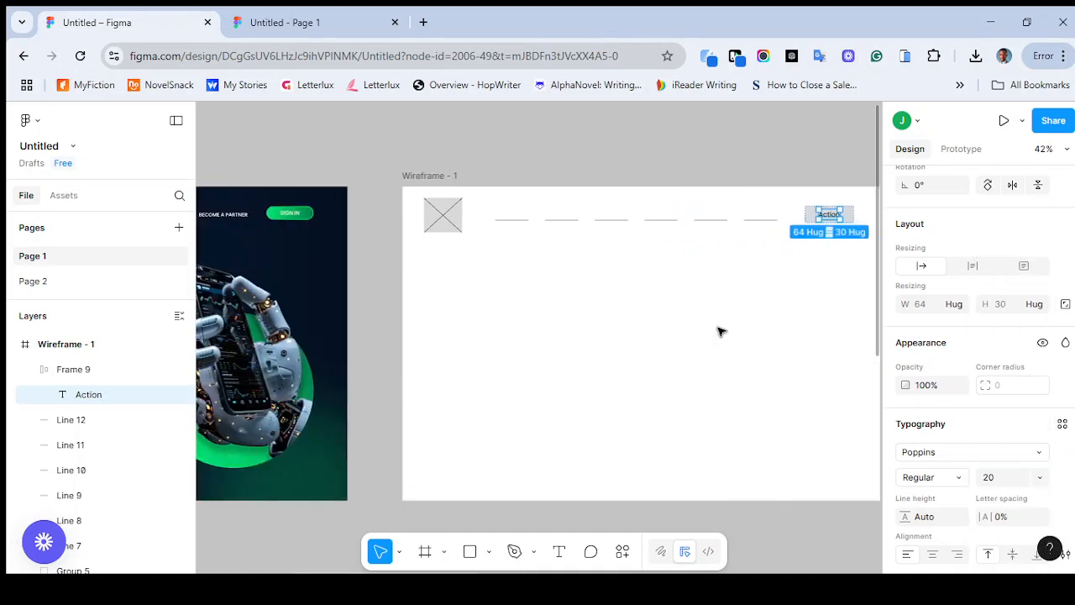
{"action": "left_click", "coordinate": [1040, 477]}
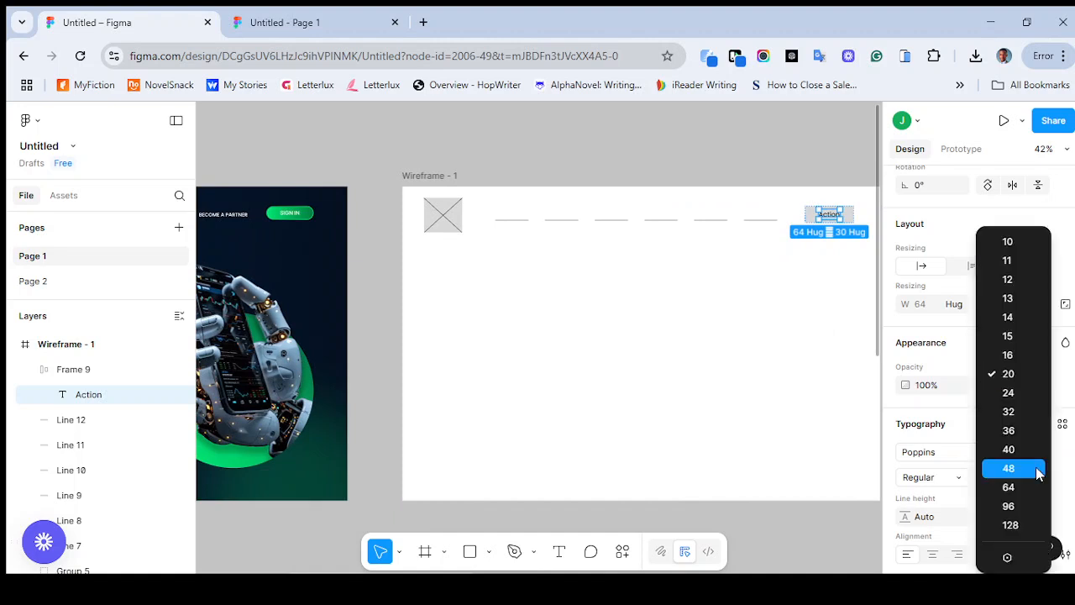
{"action": "left_click", "coordinate": [1013, 395]}
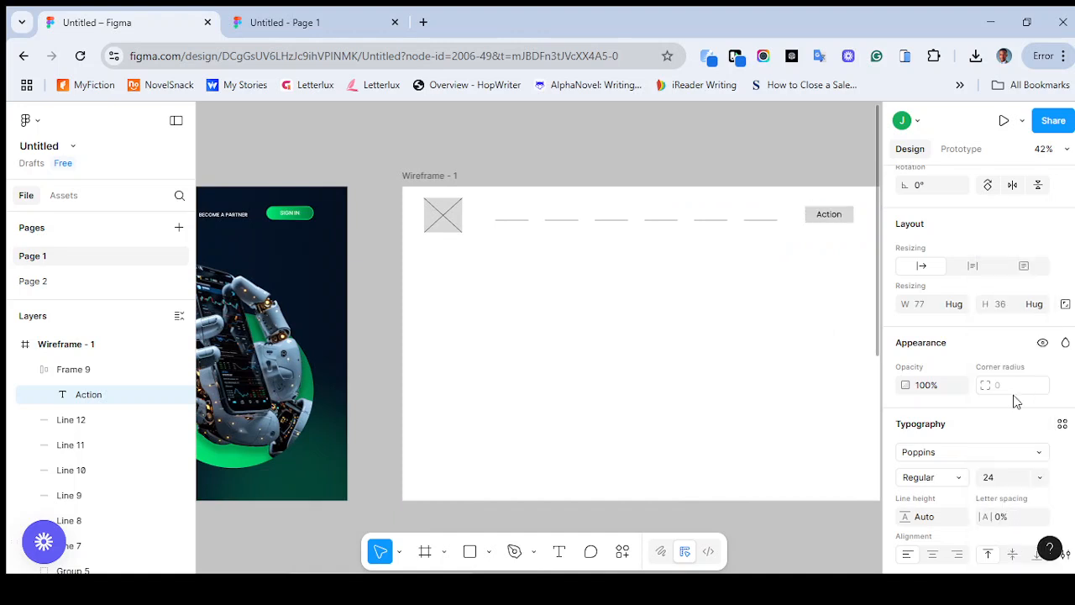
{"action": "left_click", "coordinate": [864, 250]}
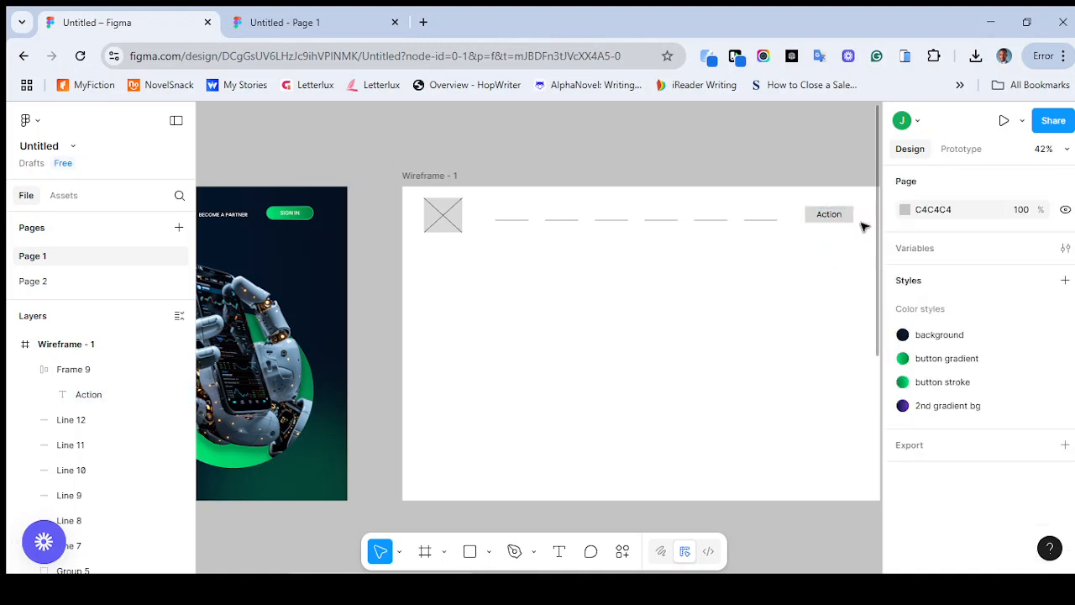
Set the corner radius of the Action frame to 40
{"action": "left_click", "coordinate": [855, 219]}
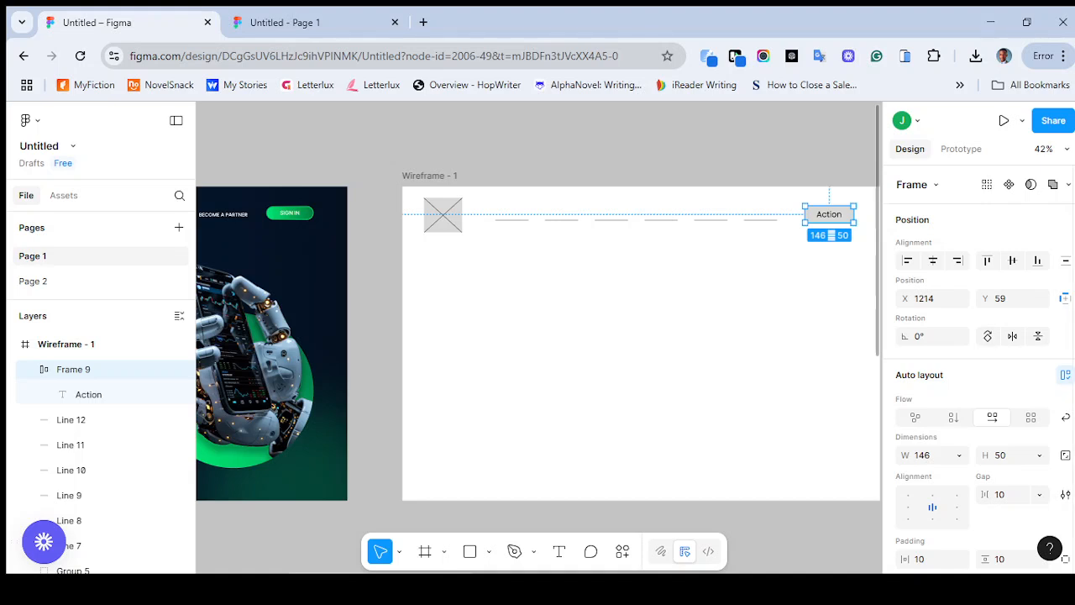
{"action": "scroll", "coordinate": [978, 369], "scroll_direction": "down", "scroll_amount": 3}
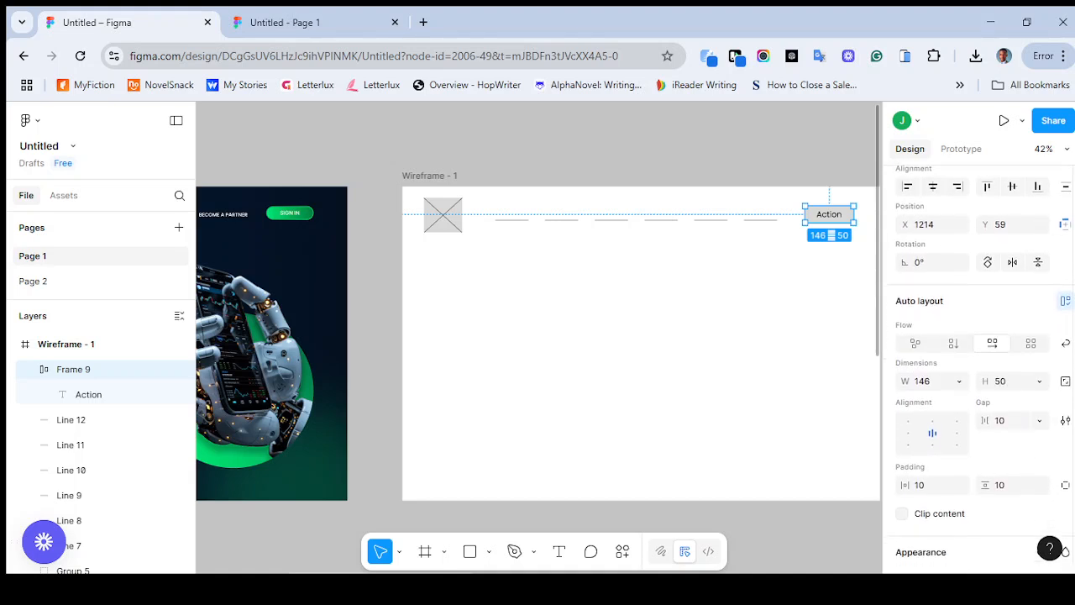
{"action": "scroll", "coordinate": [979, 369], "scroll_direction": "down", "scroll_amount": 2}
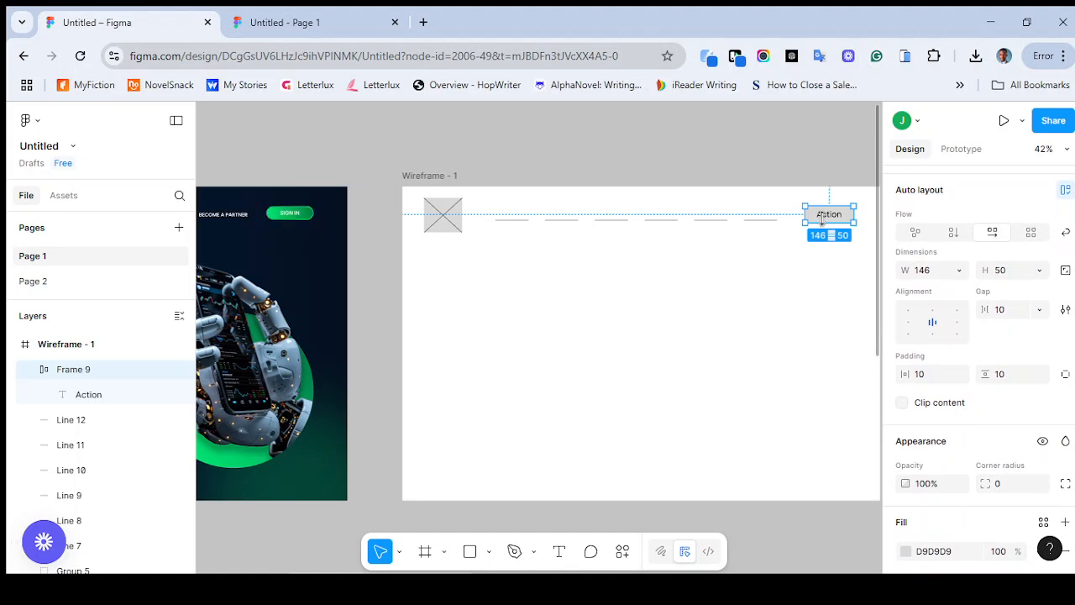
{"action": "left_click", "coordinate": [999, 485]}
{"action": "key", "text": "Return"}
Widen the rounded Action frame to about 165 by extending its right edge
{"action": "scroll", "coordinate": [859, 259], "scroll_direction": "up", "scroll_amount": 5}
{"action": "scroll", "coordinate": [859, 258], "scroll_direction": "up", "scroll_amount": 2}
{"action": "scroll", "coordinate": [858, 259], "scroll_direction": "right", "scroll_amount": 2}
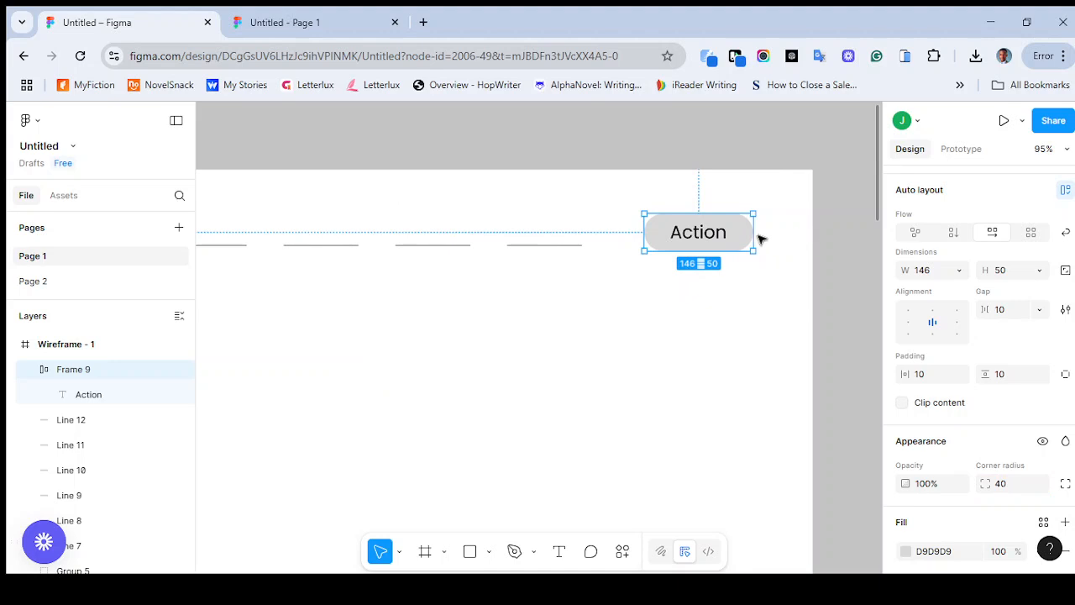
{"action": "left_click_drag", "start_coordinate": [766, 235], "coordinate": [767, 235]}
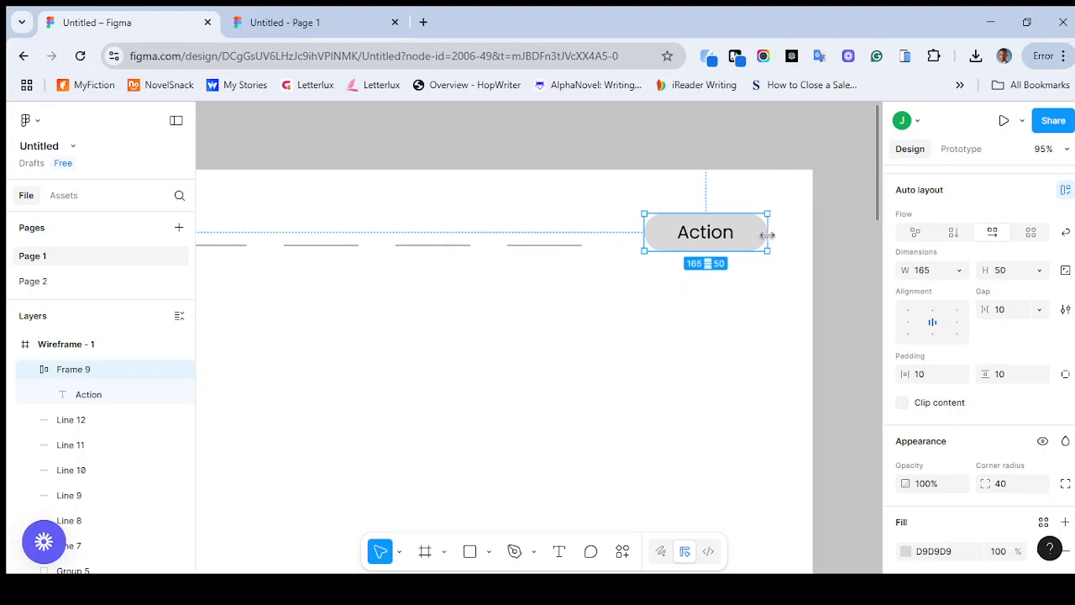
{"action": "left_click", "coordinate": [765, 314]}
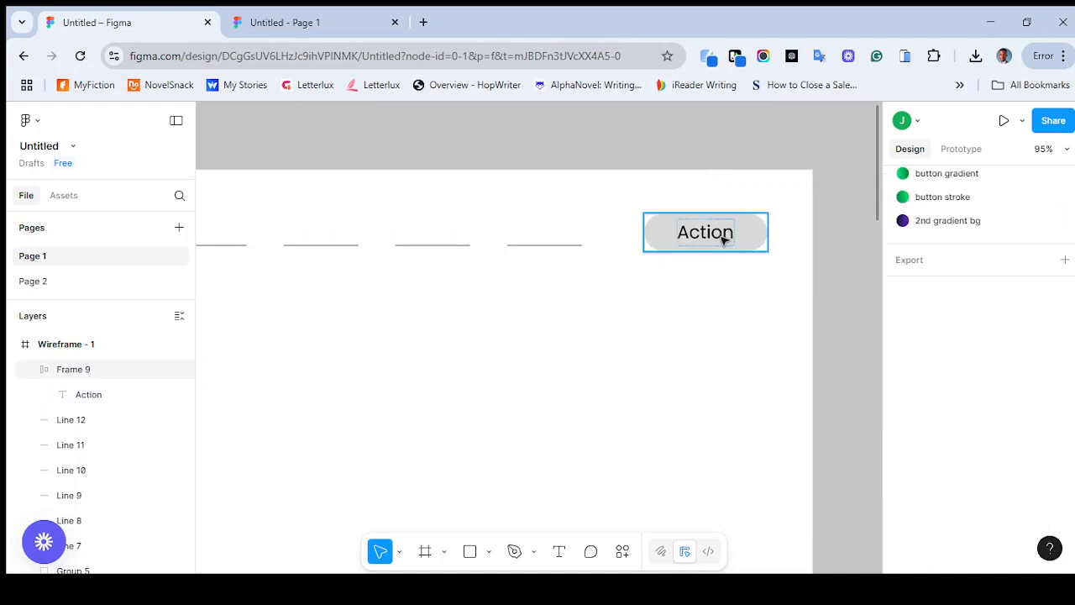
Replace the label inside the rounded header button with "ACTION" in capitals
{"action": "left_click", "coordinate": [721, 238]}
{"action": "left_click", "coordinate": [721, 239]}
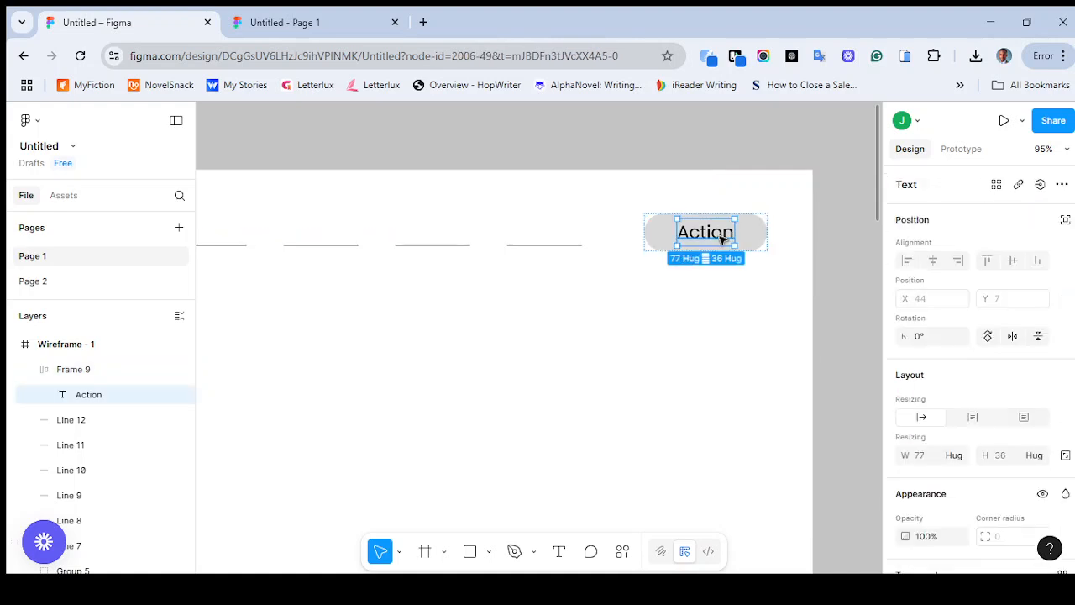
{"action": "double_click", "coordinate": [721, 239]}
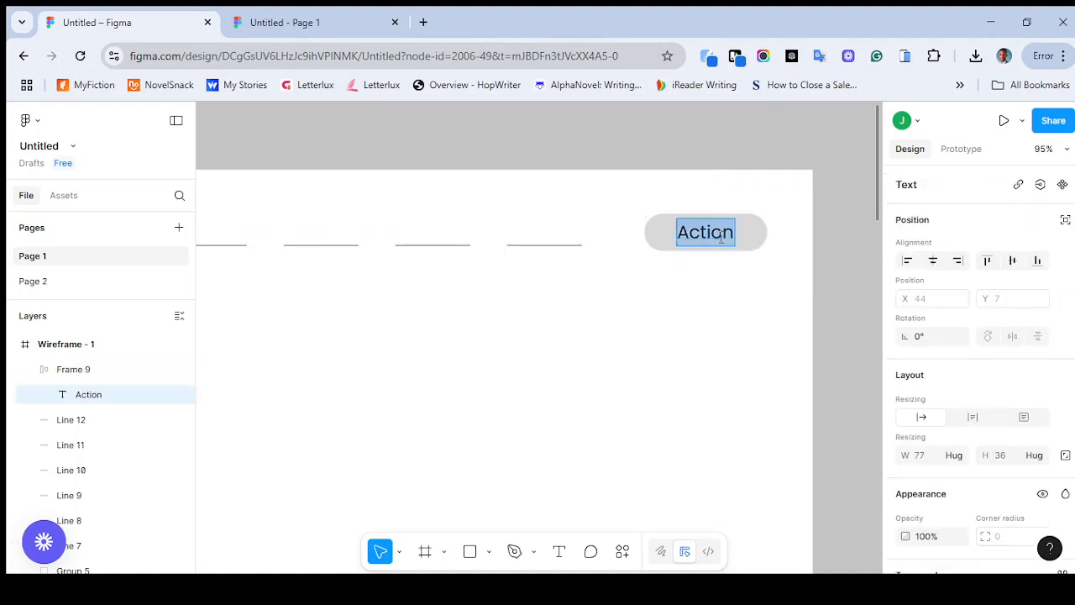
{"action": "type", "text": "ACTION"}
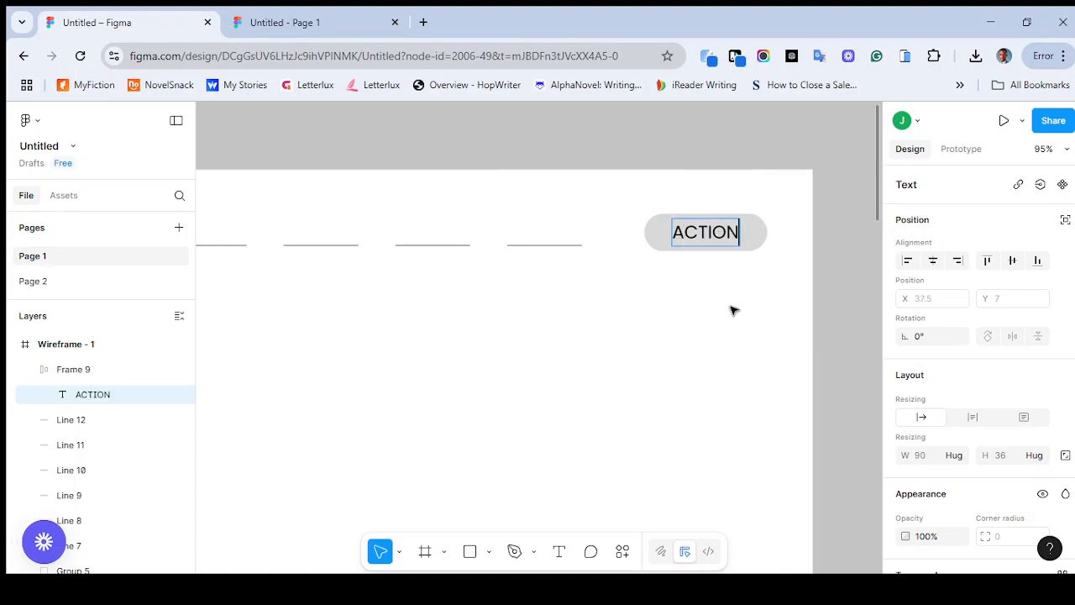
{"action": "key", "text": "Escape"}
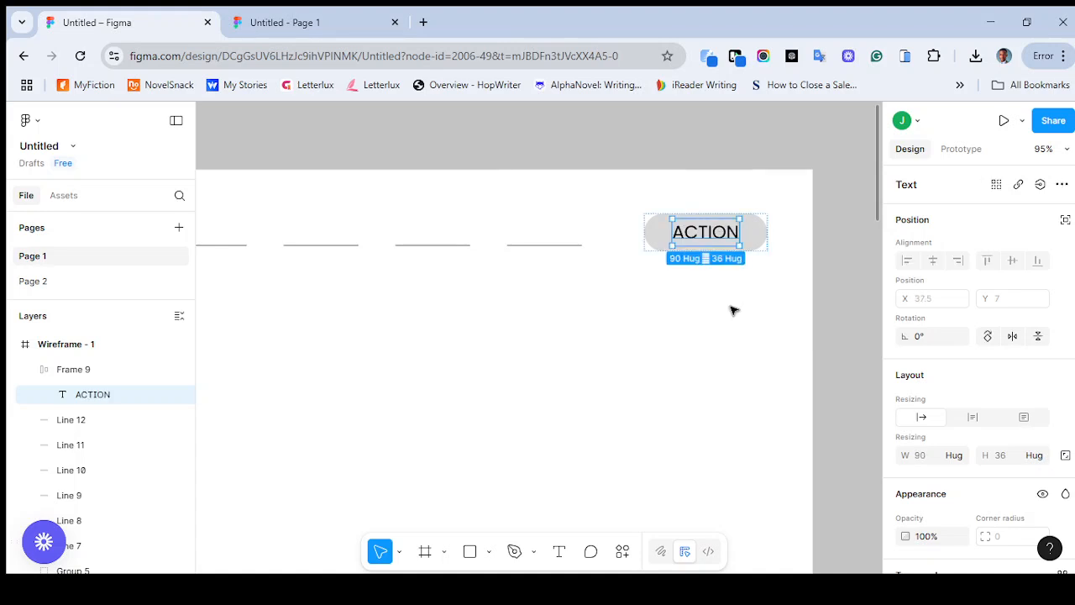
{"action": "key", "text": "Escape"}
Set the font size of the ACTION text inside the rounded header button to 20
{"action": "scroll", "coordinate": [743, 292], "scroll_direction": "down", "scroll_amount": 3}
{"action": "scroll", "coordinate": [743, 291], "scroll_direction": "down", "scroll_amount": 5}
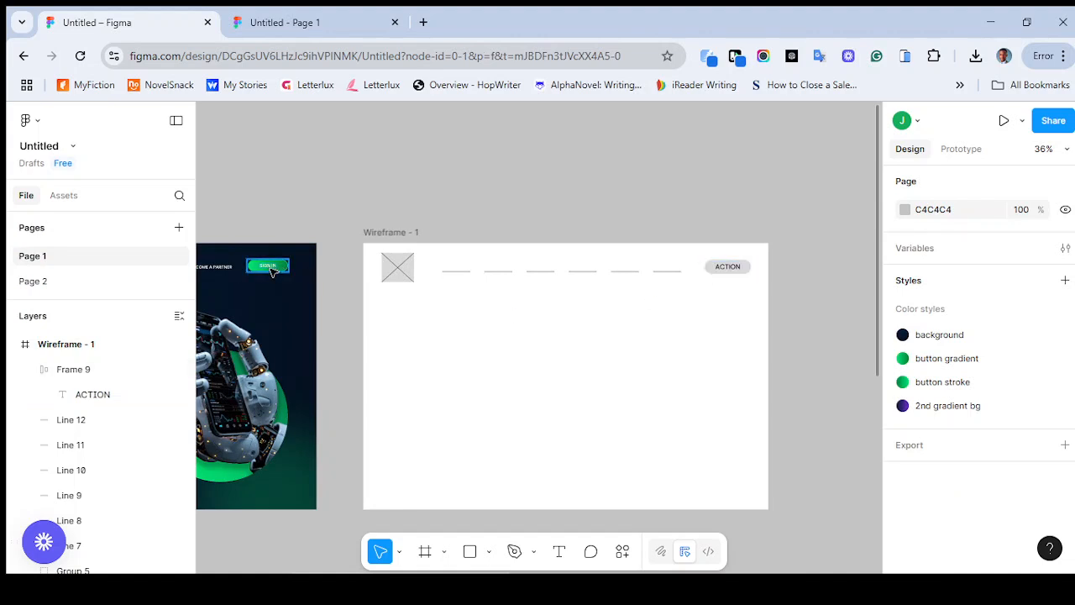
{"action": "left_click", "coordinate": [730, 269]}
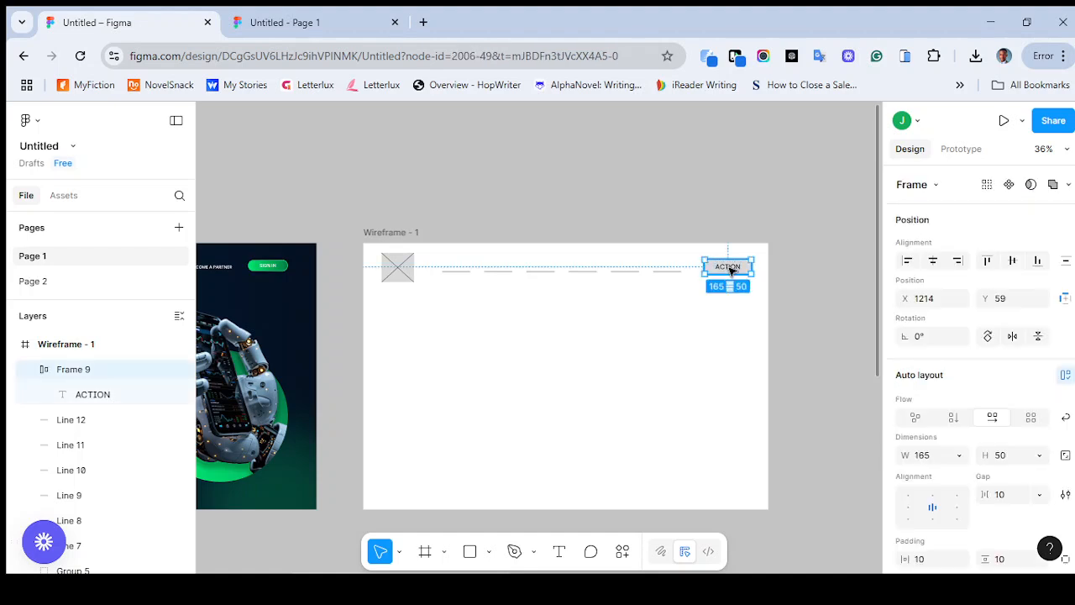
{"action": "left_click", "coordinate": [730, 269]}
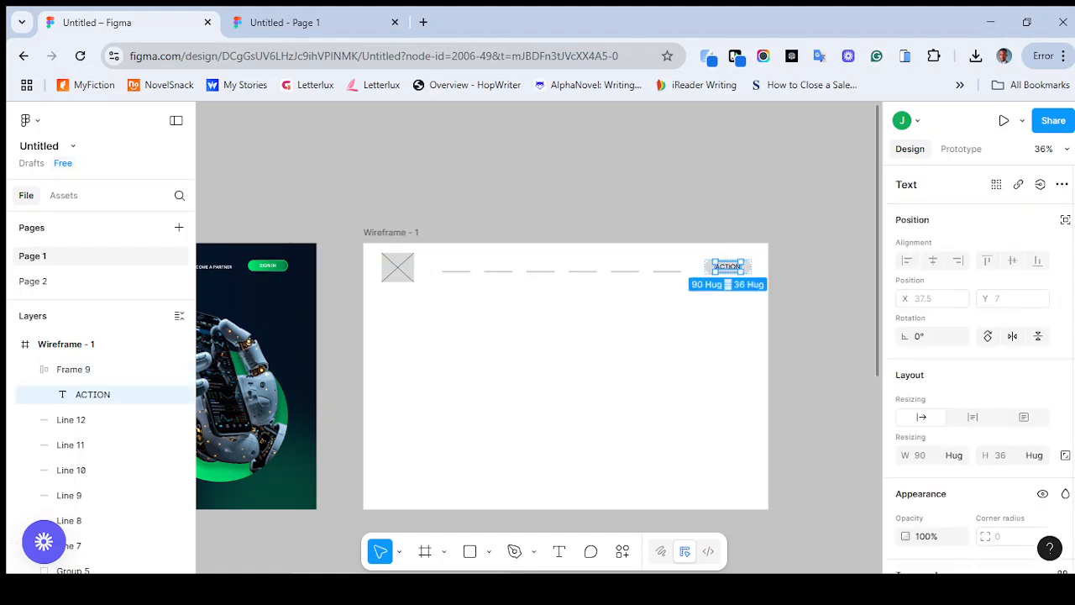
{"action": "scroll", "coordinate": [1028, 431], "scroll_direction": "down", "scroll_amount": 5}
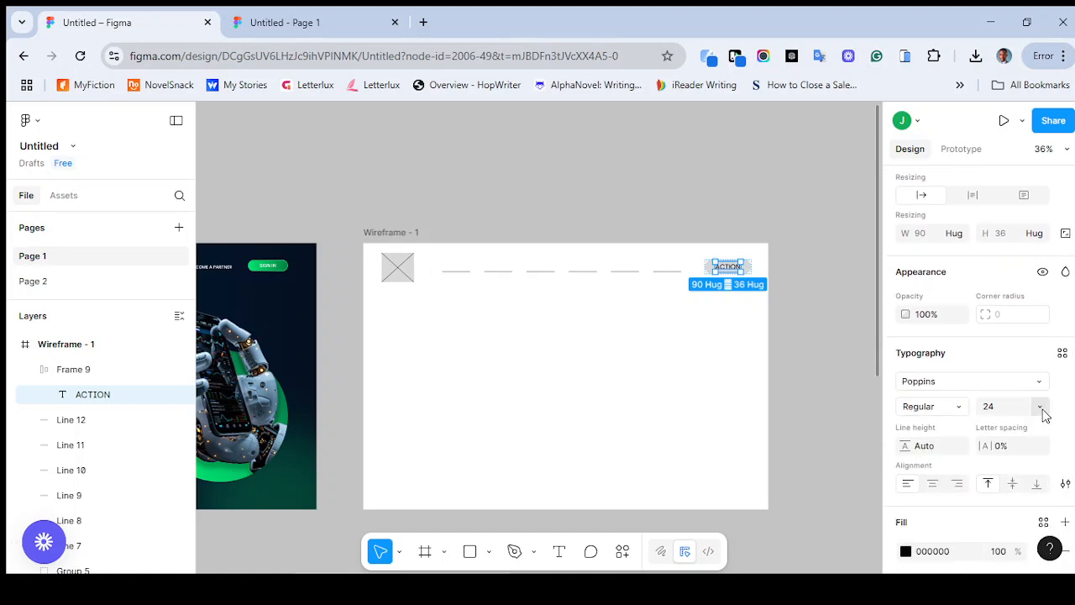
{"action": "left_click", "coordinate": [1040, 407]}
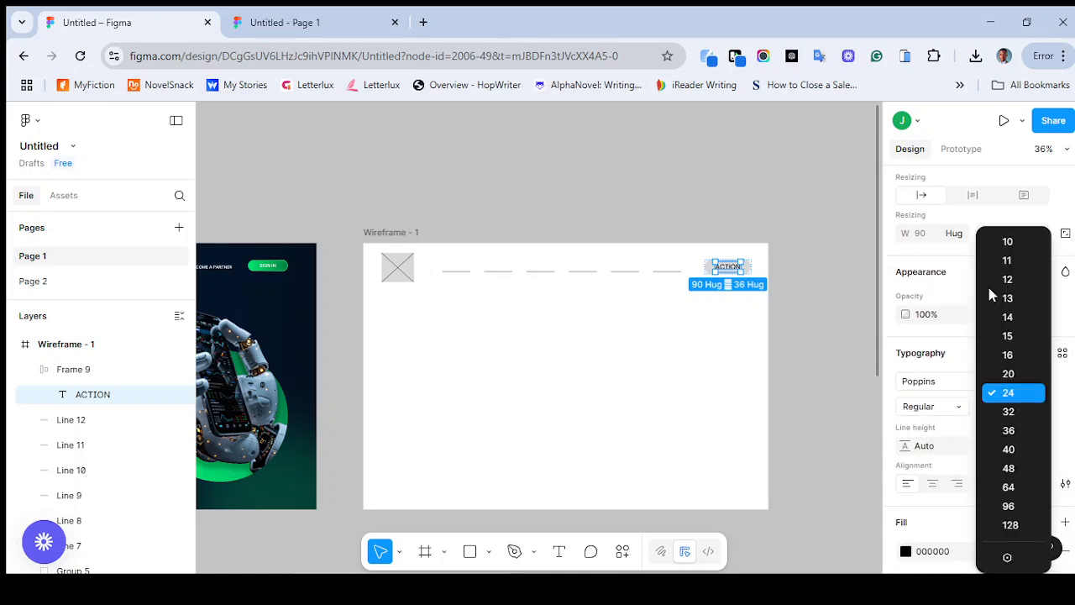
{"action": "left_click", "coordinate": [1009, 376]}
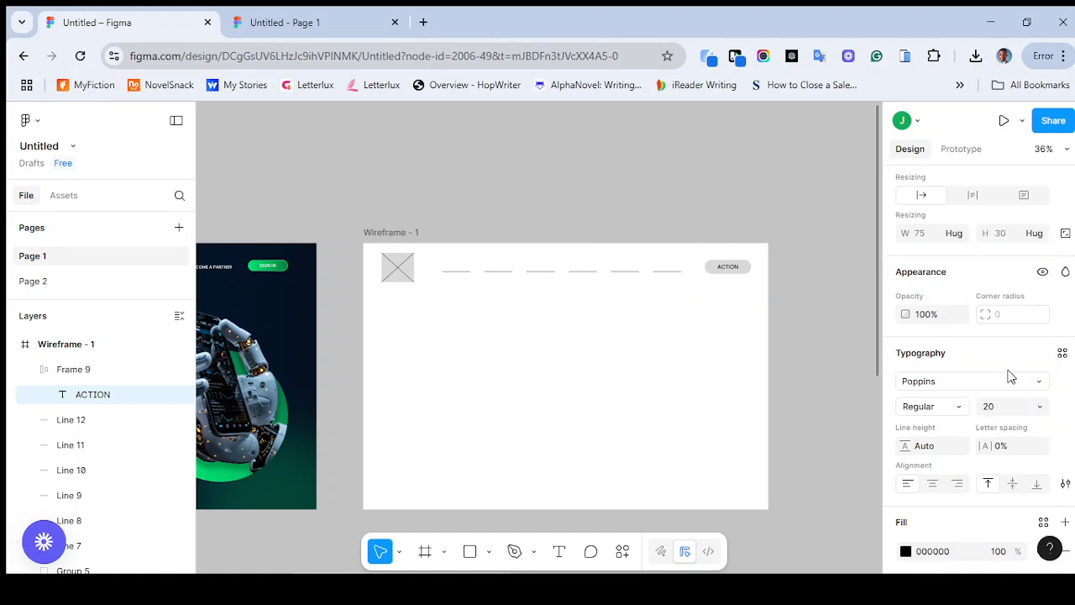
{"action": "left_click", "coordinate": [692, 386]}
Draw a horizontal line about 615 wide below the logo placeholder in Wireframe - 1, starting at about X 88, Y 320
{"action": "scroll", "coordinate": [692, 384], "scroll_direction": "left", "scroll_amount": 5}
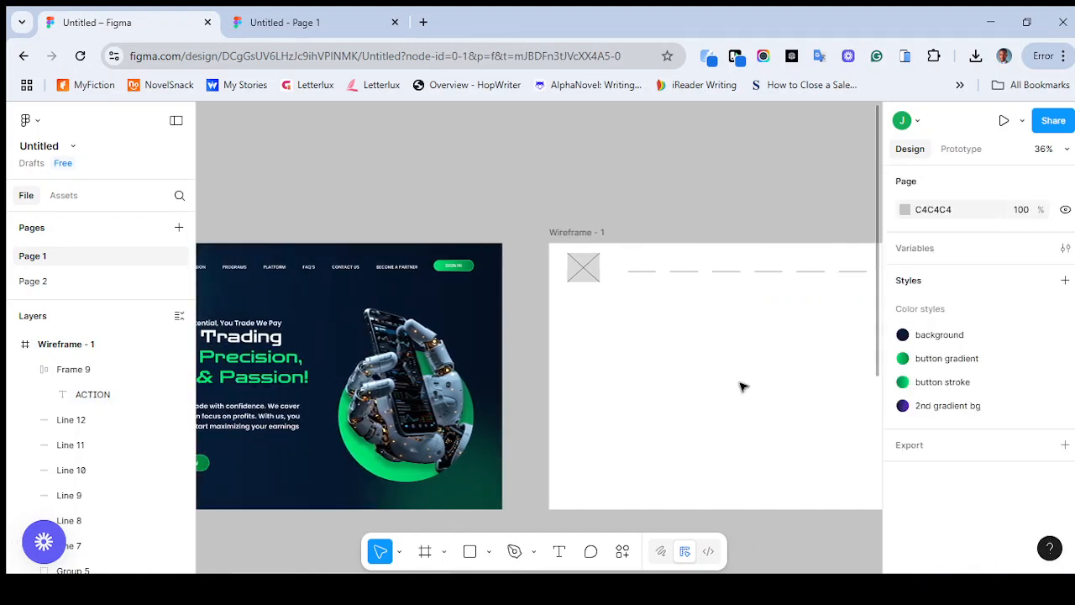
{"action": "scroll", "coordinate": [758, 388], "scroll_direction": "right", "scroll_amount": 3}
{"action": "scroll", "coordinate": [756, 387], "scroll_direction": "left", "scroll_amount": 2}
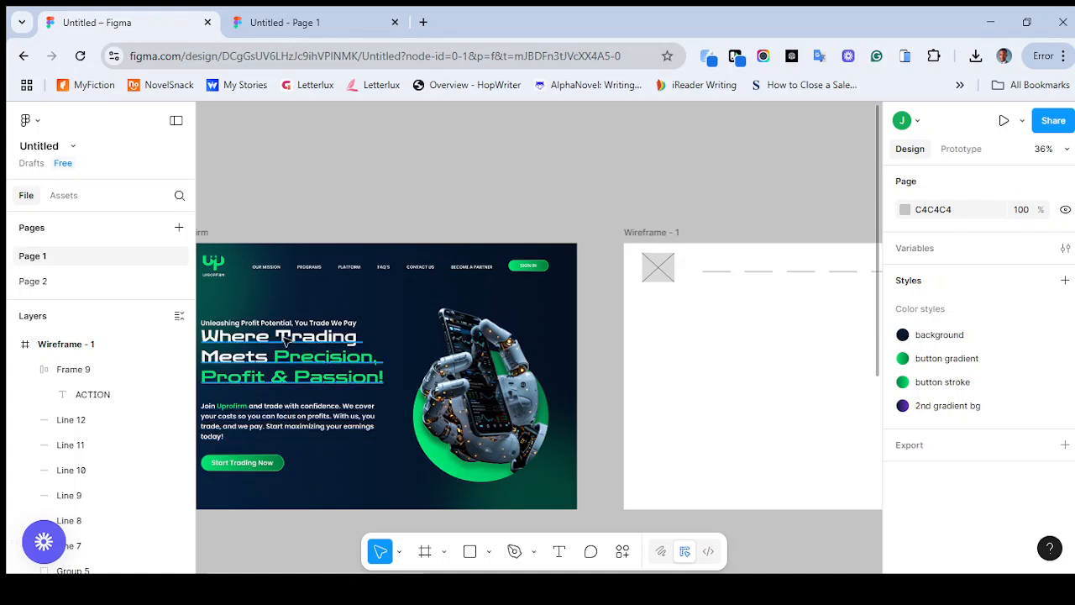
{"action": "scroll", "coordinate": [663, 375], "scroll_direction": "right", "scroll_amount": 2}
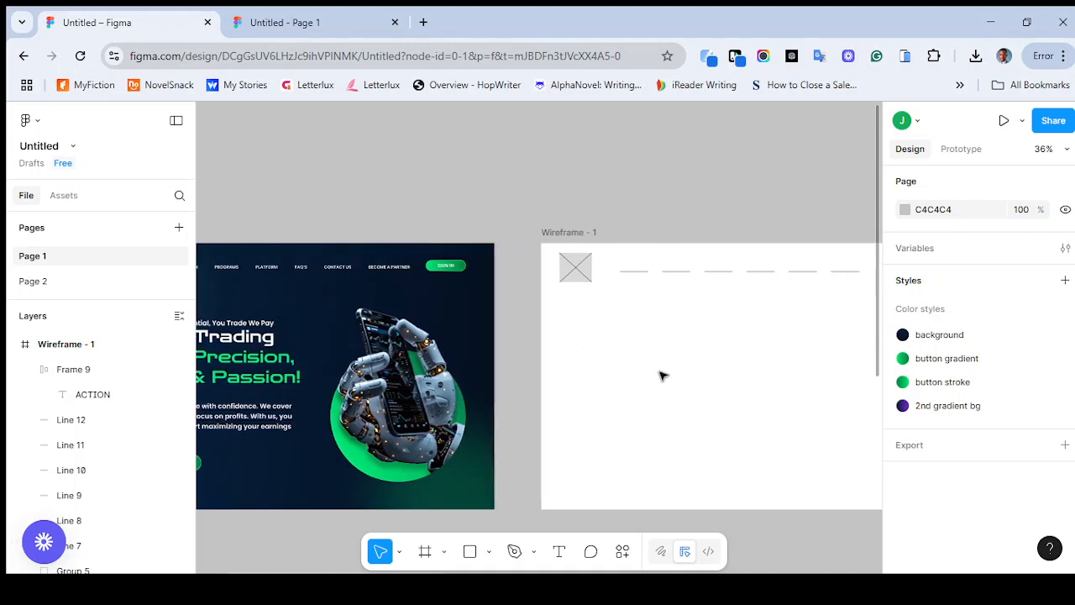
{"action": "key", "text": "l"}
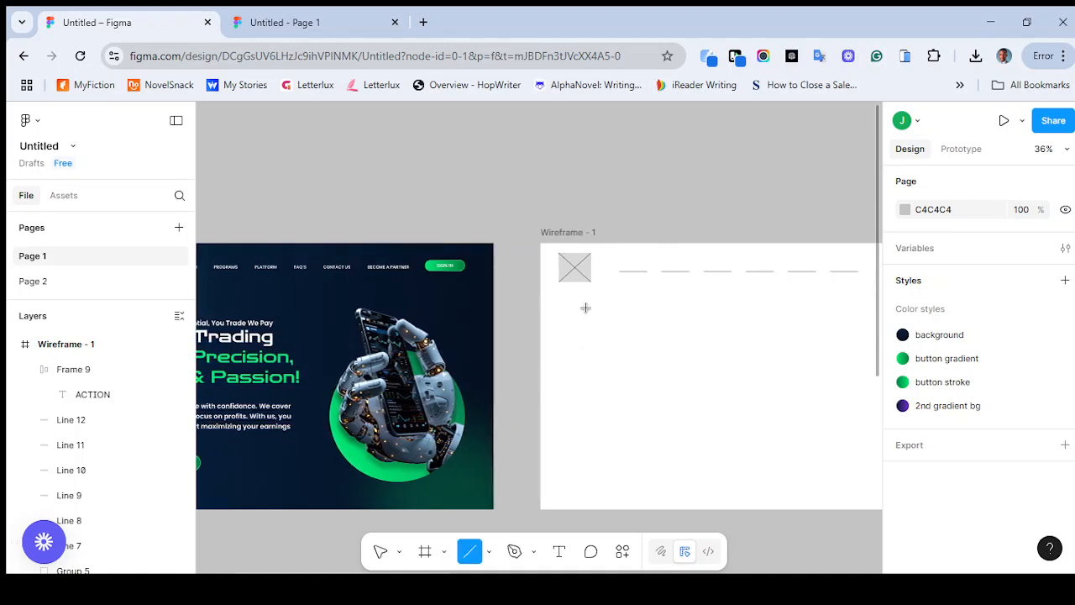
{"action": "left_click_drag", "start_coordinate": [565, 334], "coordinate": [740, 332]}
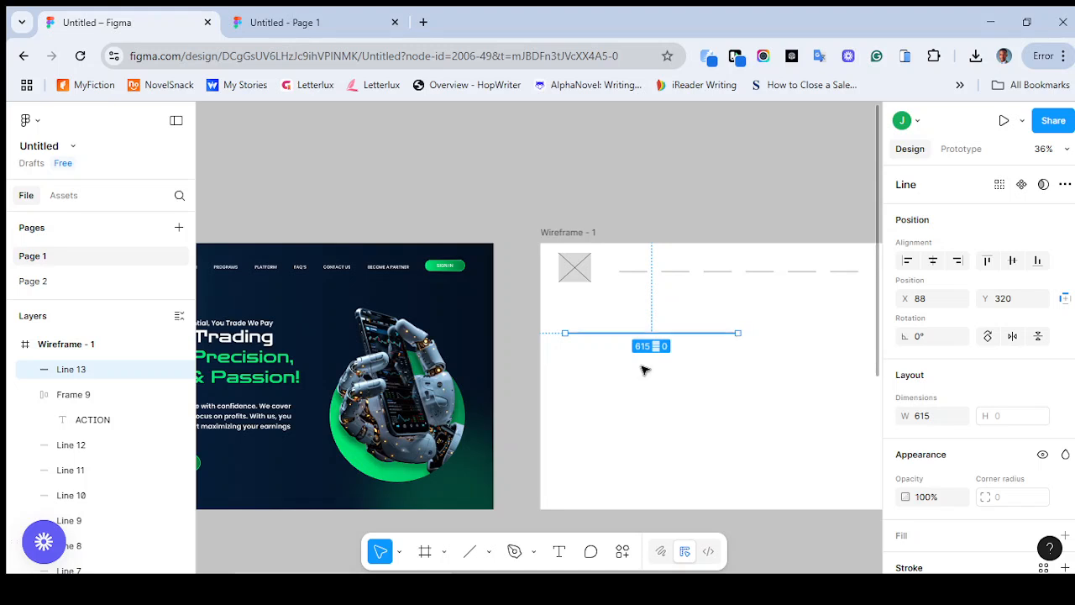
Check the headline in the Uprofirm reference design and activate the Line tool again
{"action": "scroll", "coordinate": [644, 370], "scroll_direction": "left", "scroll_amount": 2}
{"action": "scroll", "coordinate": [644, 370], "scroll_direction": "left", "scroll_amount": 2}
{"action": "scroll", "coordinate": [643, 367], "scroll_direction": "right", "scroll_amount": 1}
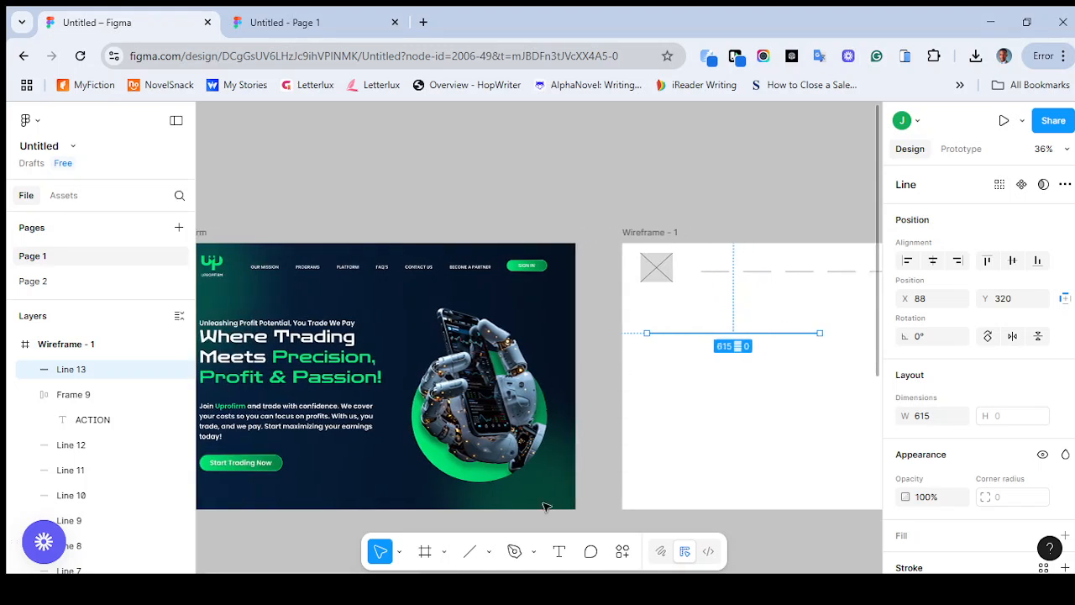
{"action": "left_click", "coordinate": [491, 553]}
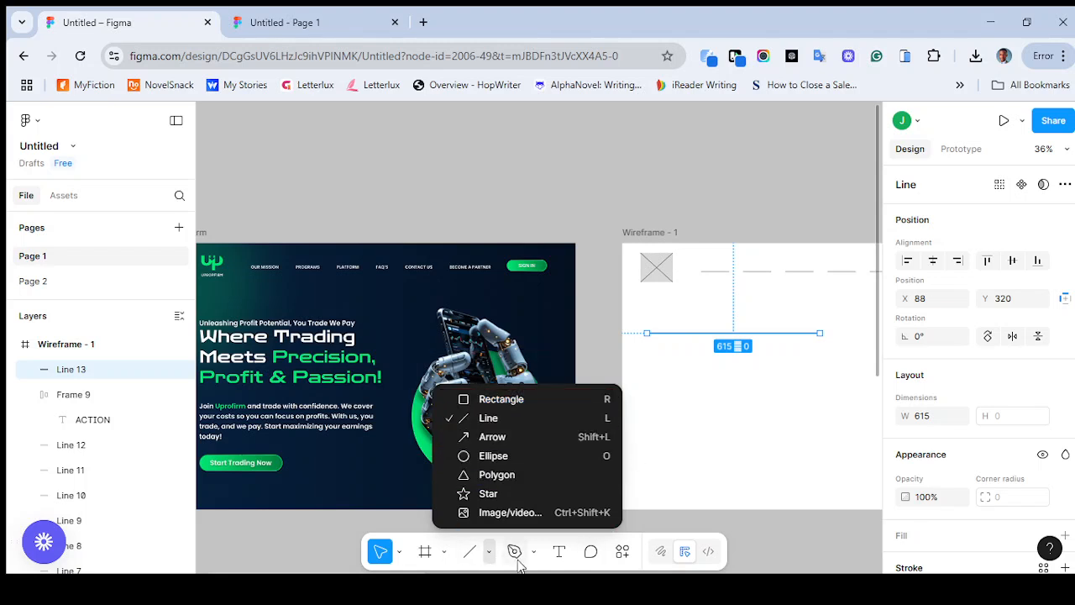
{"action": "left_click", "coordinate": [473, 423]}
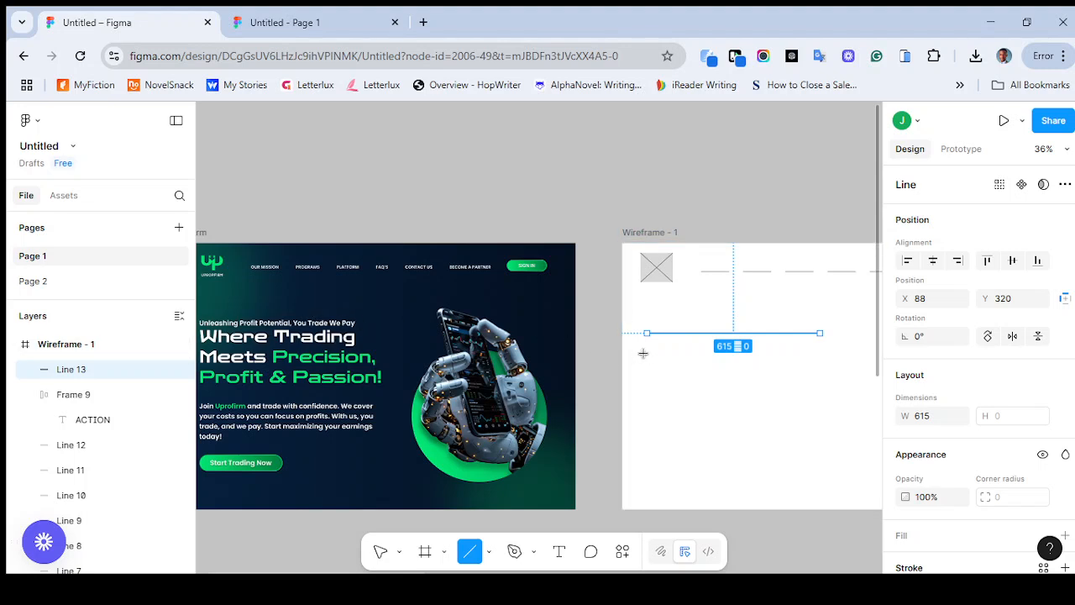
Draw a second headline line about 592 wide at X 88, Y 359, and duplicate it twice below at 39 spacing
{"action": "mouse_move", "coordinate": [647, 344]}
{"action": "left_mouse_down"}
{"action": "mouse_move", "coordinate": [841, 345]}
{"action": "mouse_move", "coordinate": [813, 345]}
{"action": "mouse_move", "coordinate": [805, 360]}
{"action": "left_mouse_up"}
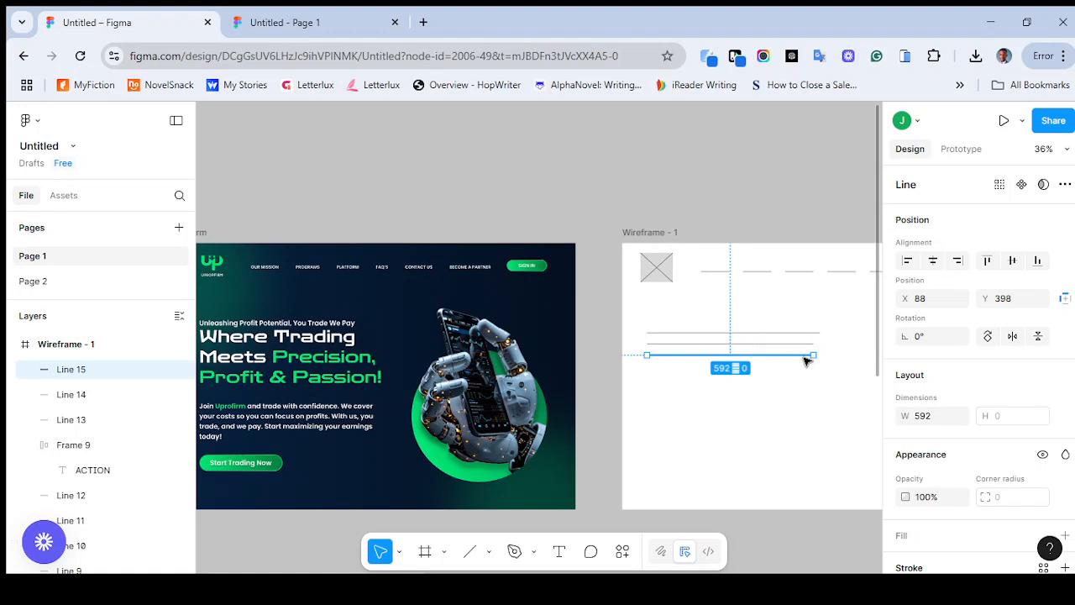
{"action": "key", "text": "ctrl+d"}
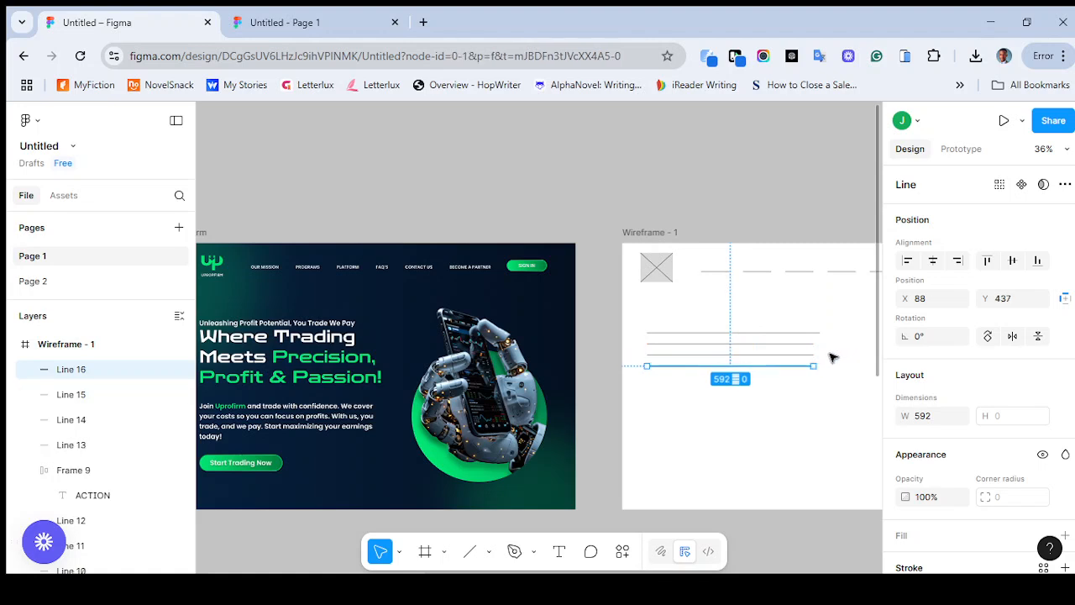
{"action": "left_click", "coordinate": [835, 357]}
Lengthen the third headline line to about 642 and the fourth one to about 671, keeping their starts at X 88
{"action": "left_click", "coordinate": [812, 355]}
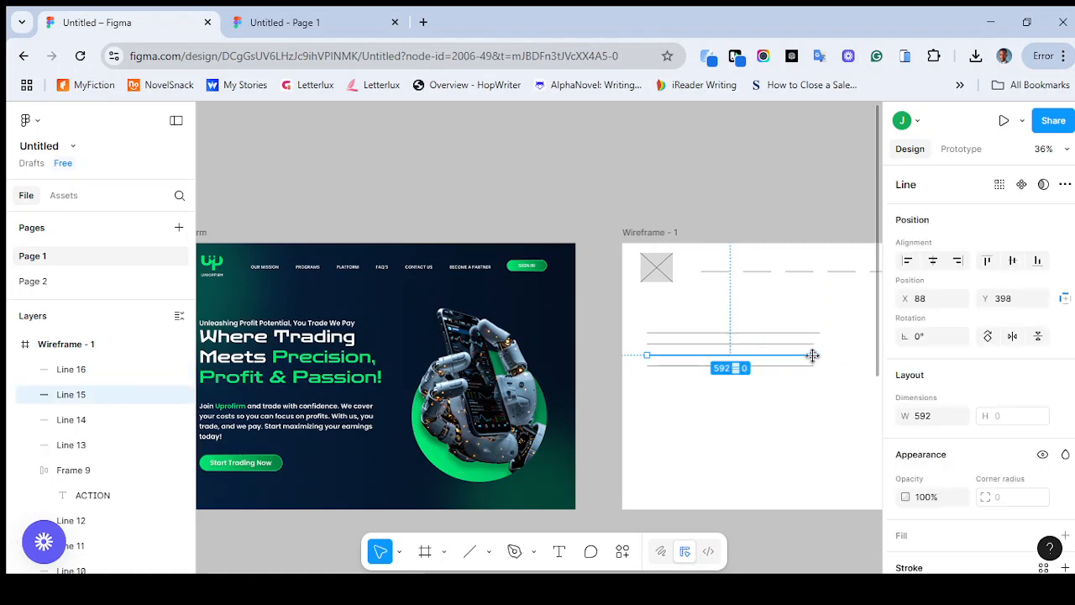
{"action": "left_click_drag", "start_coordinate": [813, 355], "coordinate": [828, 355]}
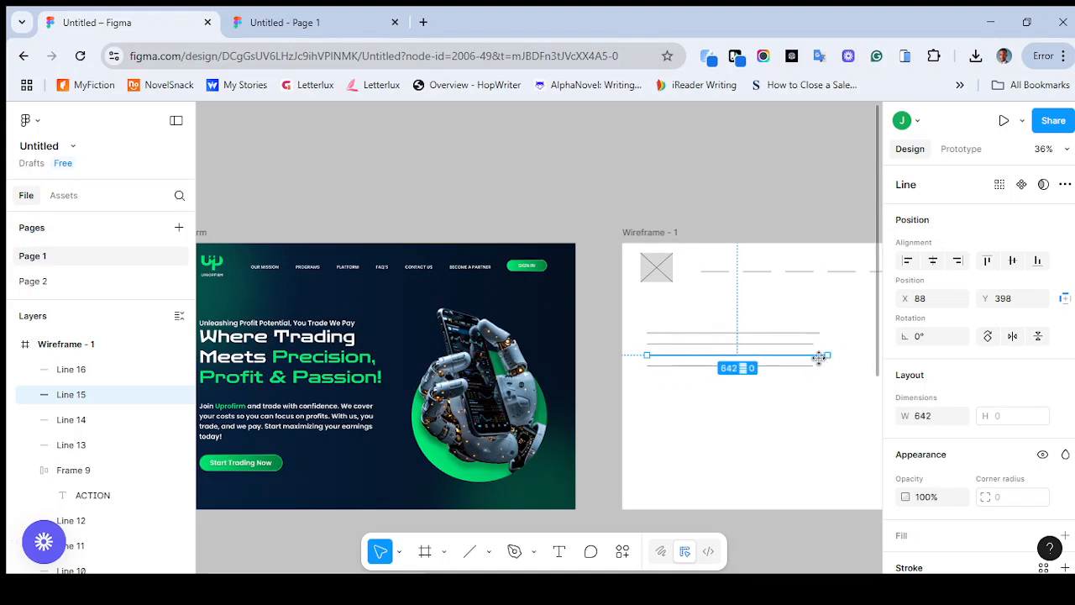
{"action": "left_click", "coordinate": [813, 368], "text": "shift"}
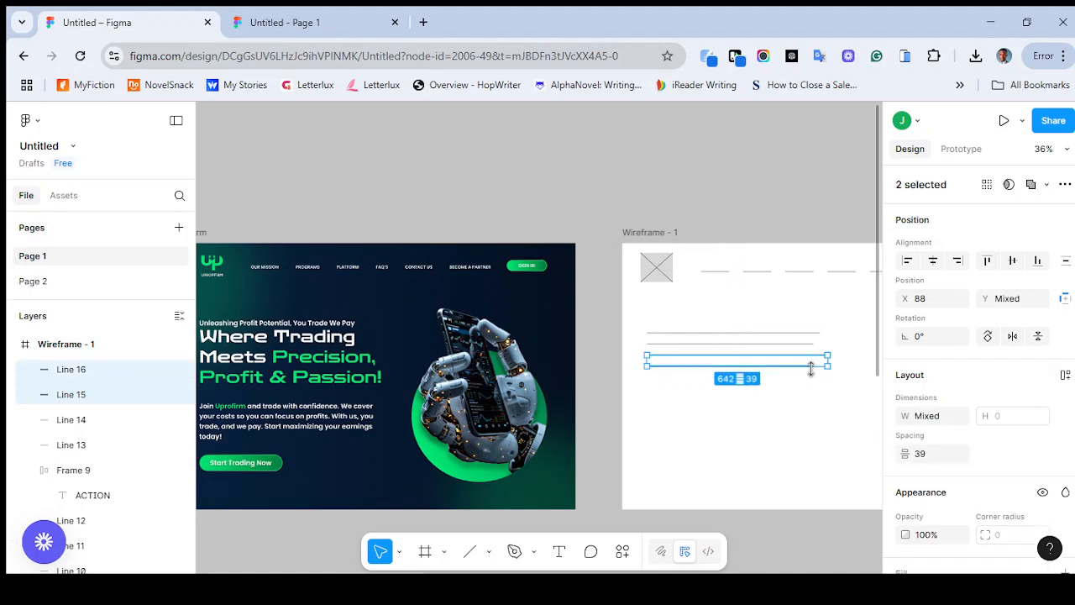
{"action": "left_click", "coordinate": [818, 393]}
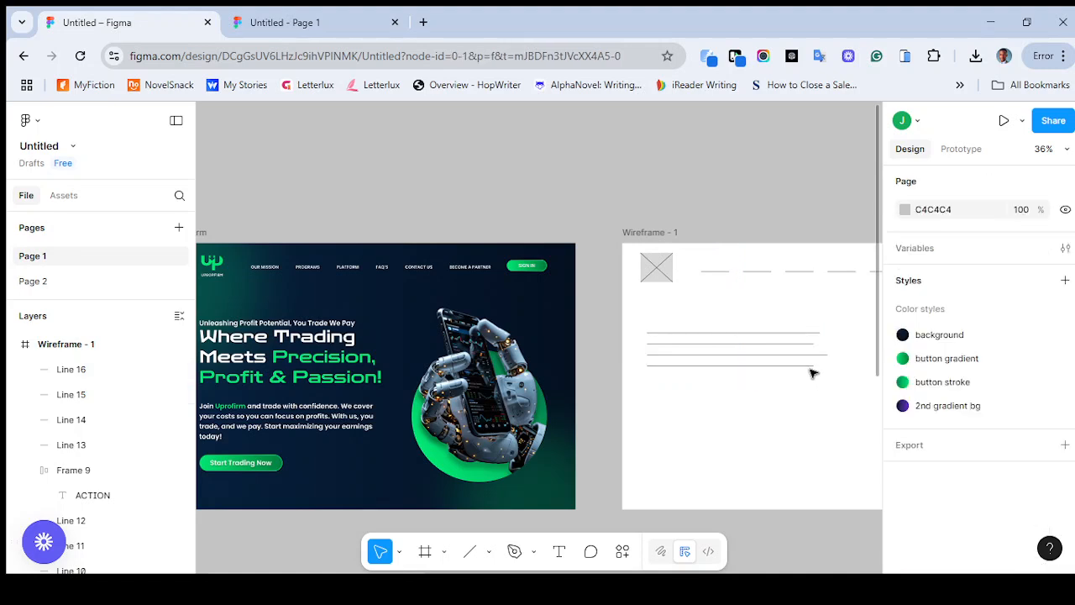
{"action": "left_click", "coordinate": [812, 370]}
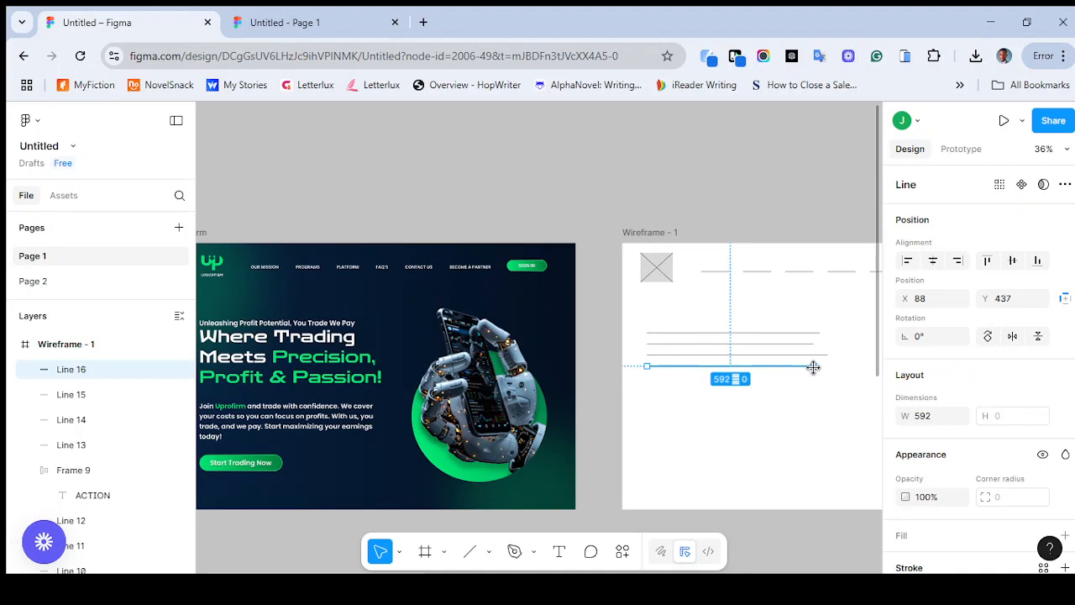
{"action": "left_click_drag", "start_coordinate": [814, 367], "coordinate": [835, 368]}
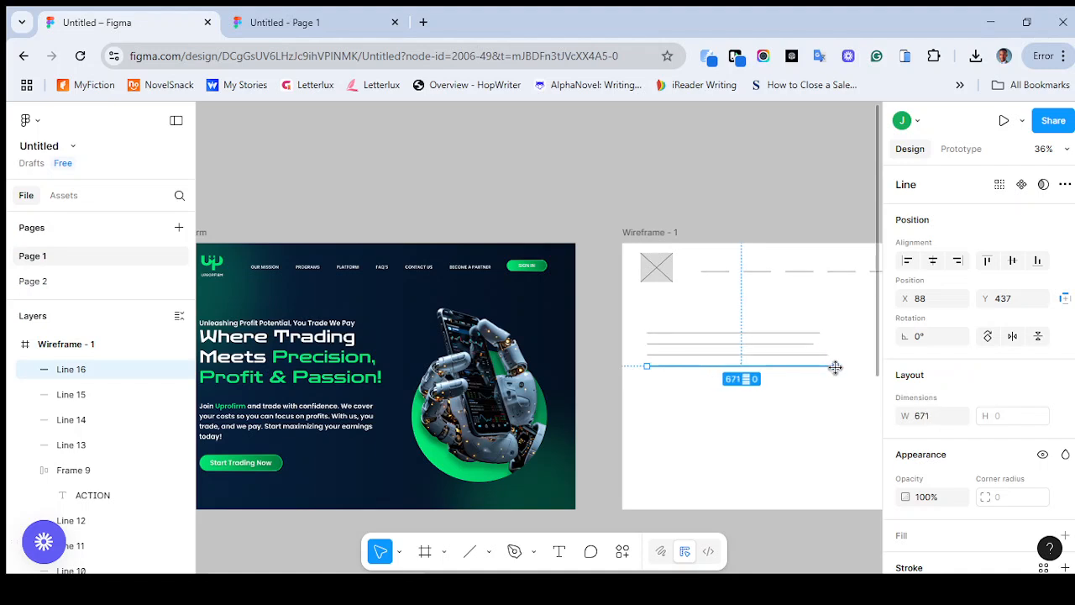
{"action": "left_click", "coordinate": [831, 399]}
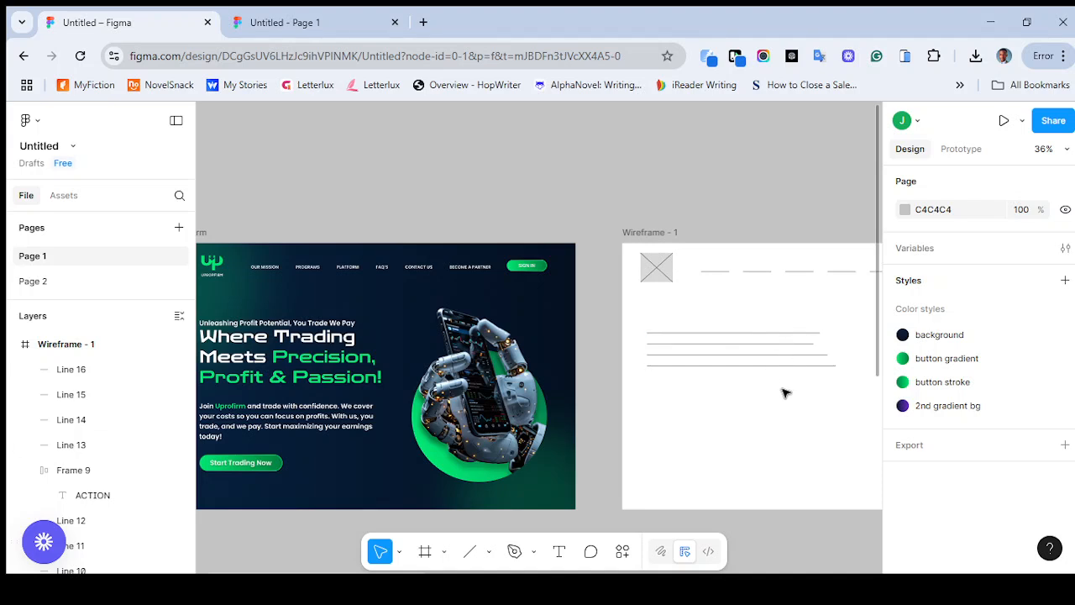
Set the stroke weight of the lower three headline lines in Wireframe - 1 to 5
{"action": "left_click", "coordinate": [761, 347]}
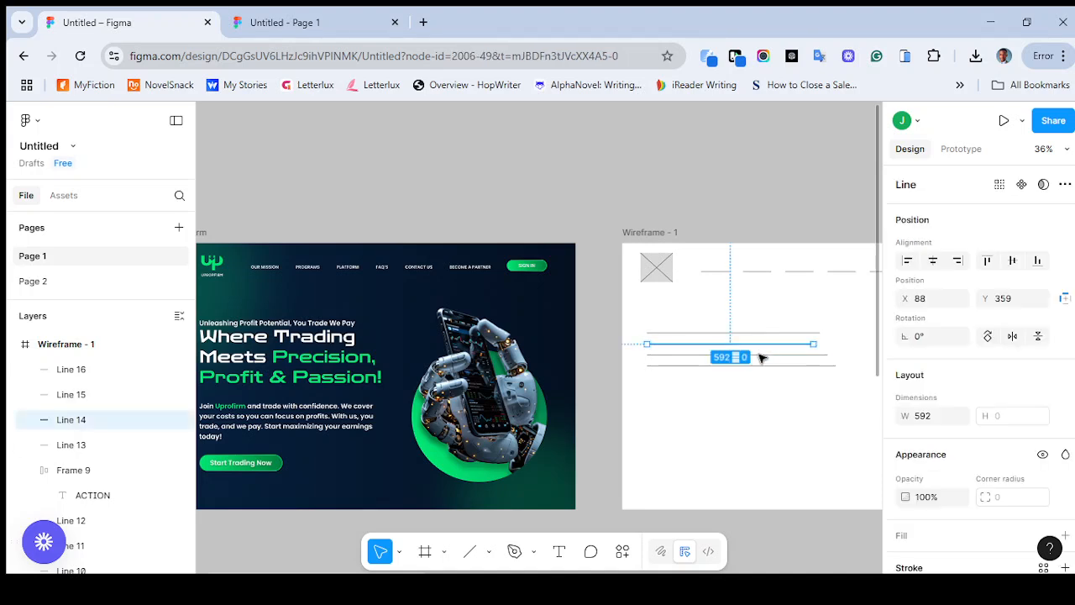
{"action": "left_click", "coordinate": [762, 356], "text": "shift"}
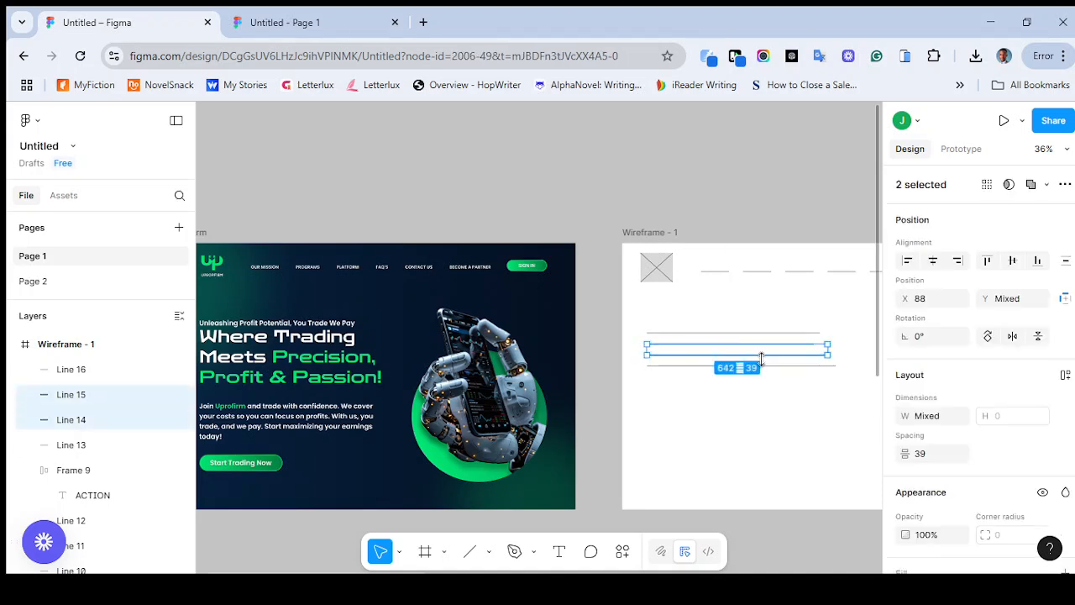
{"action": "left_click", "coordinate": [771, 367], "text": "shift"}
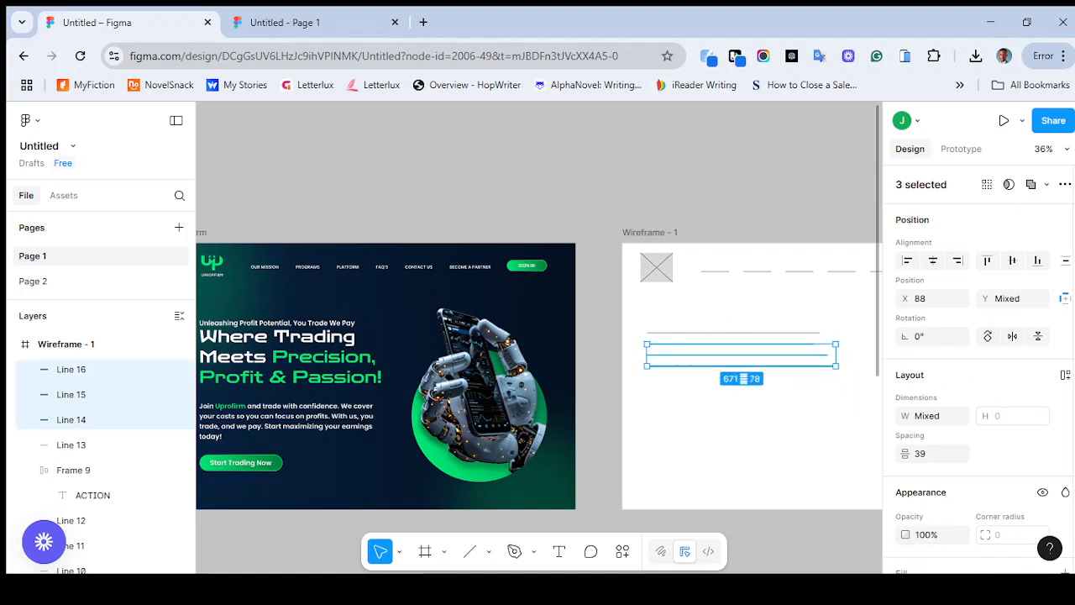
{"action": "scroll", "coordinate": [918, 535], "scroll_direction": "down", "scroll_amount": 3}
{"action": "scroll", "coordinate": [974, 496], "scroll_direction": "down", "scroll_amount": 1}
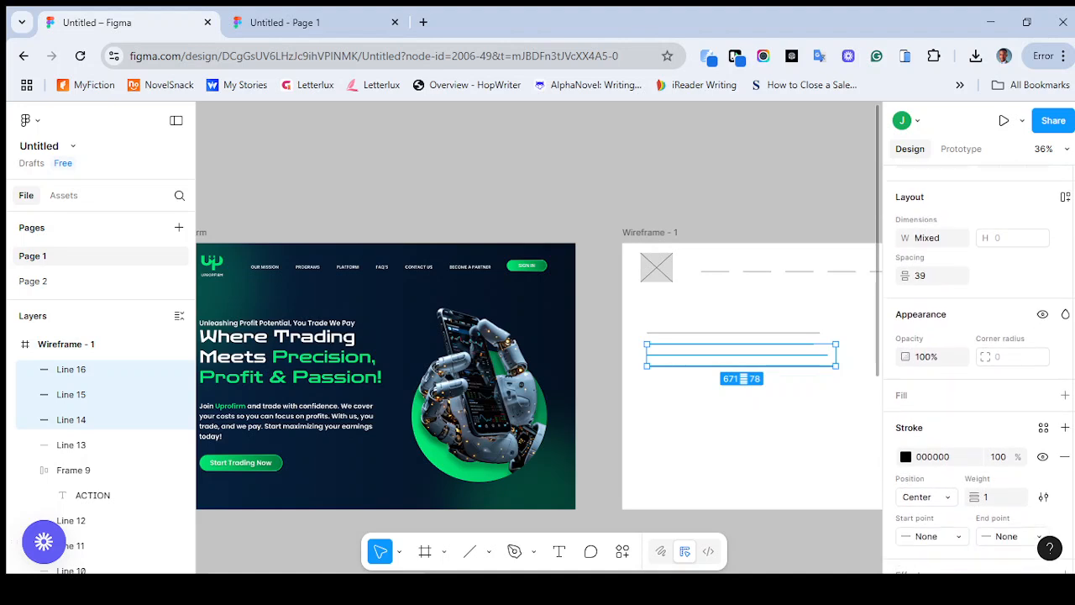
{"action": "left_click", "coordinate": [992, 500]}
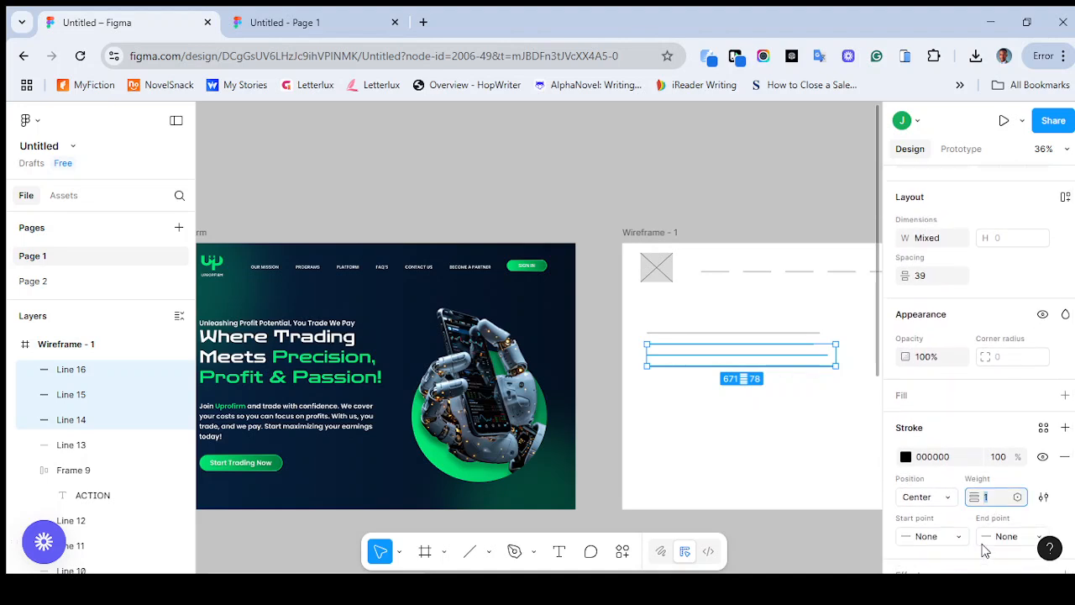
{"action": "type", "text": "5"}
{"action": "key", "text": "Return"}
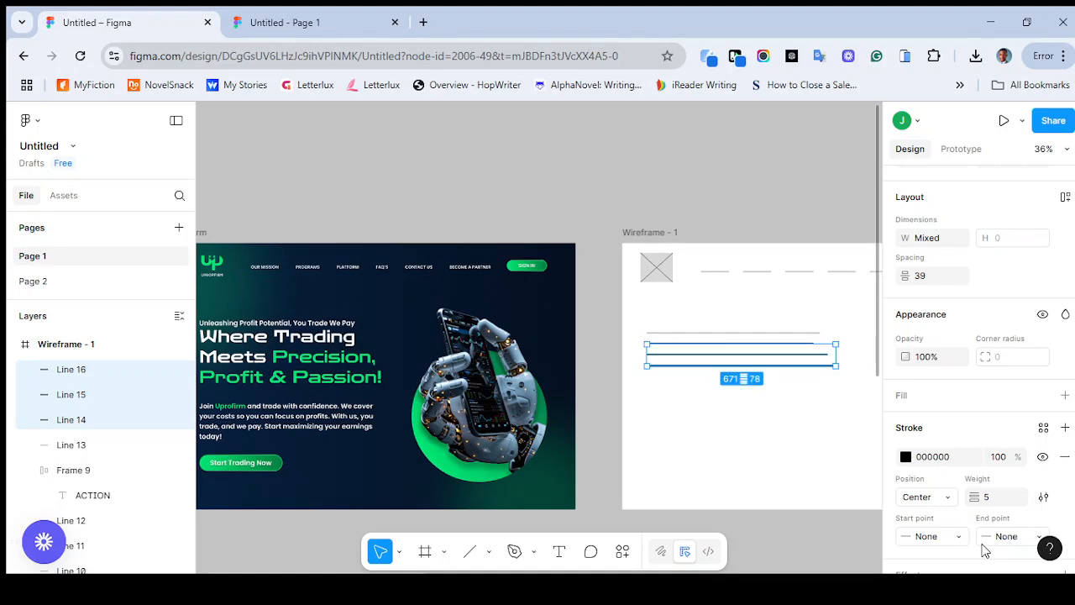
{"action": "left_click", "coordinate": [737, 445]}
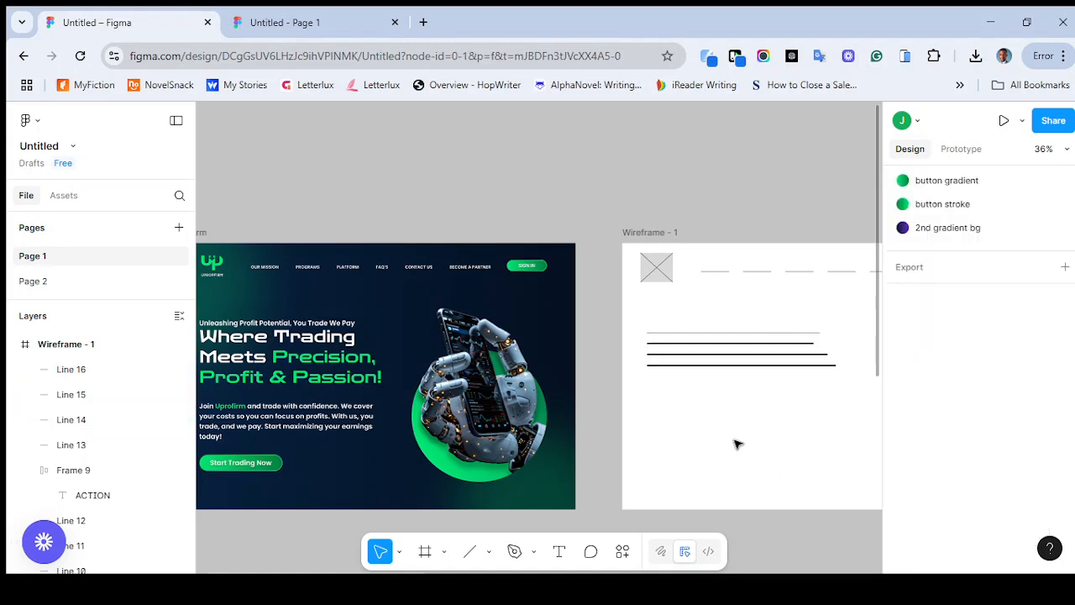
Set the stroke weight of the topmost line in the headline group to 2
{"action": "left_click", "coordinate": [687, 335]}
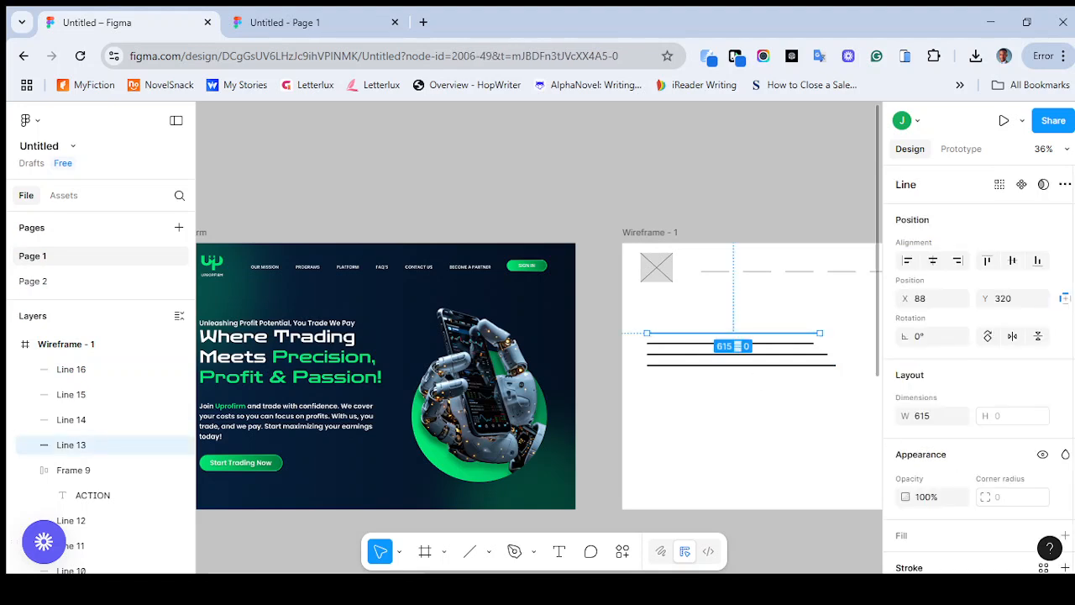
{"action": "scroll", "coordinate": [1002, 491], "scroll_direction": "down", "scroll_amount": 5}
{"action": "scroll", "coordinate": [998, 435], "scroll_direction": "down", "scroll_amount": 1}
{"action": "left_click", "coordinate": [992, 414]}
{"action": "type", "text": "2"}
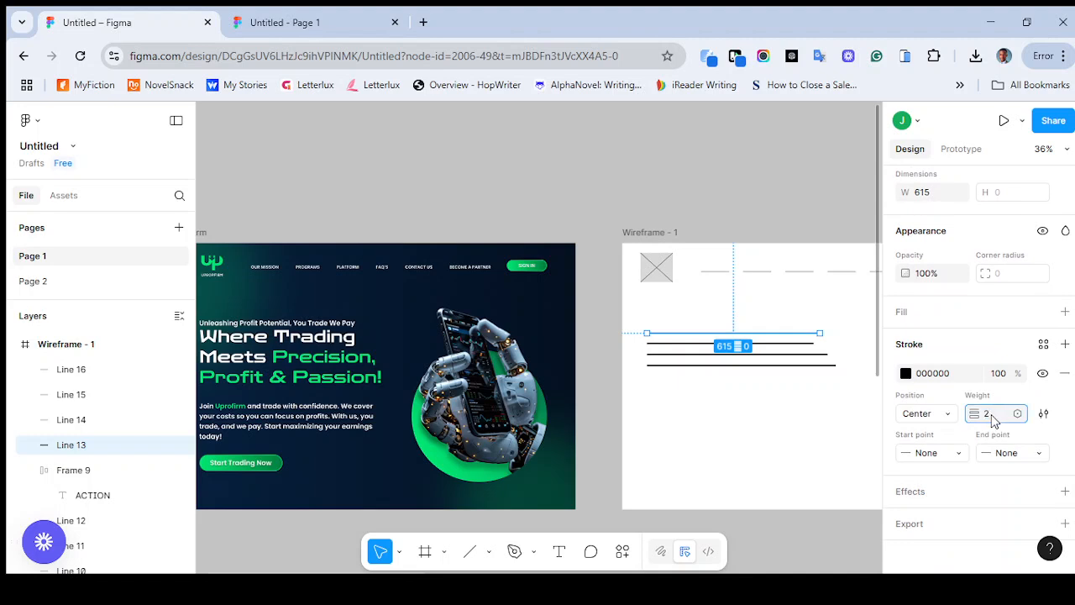
{"action": "left_click", "coordinate": [778, 391]}
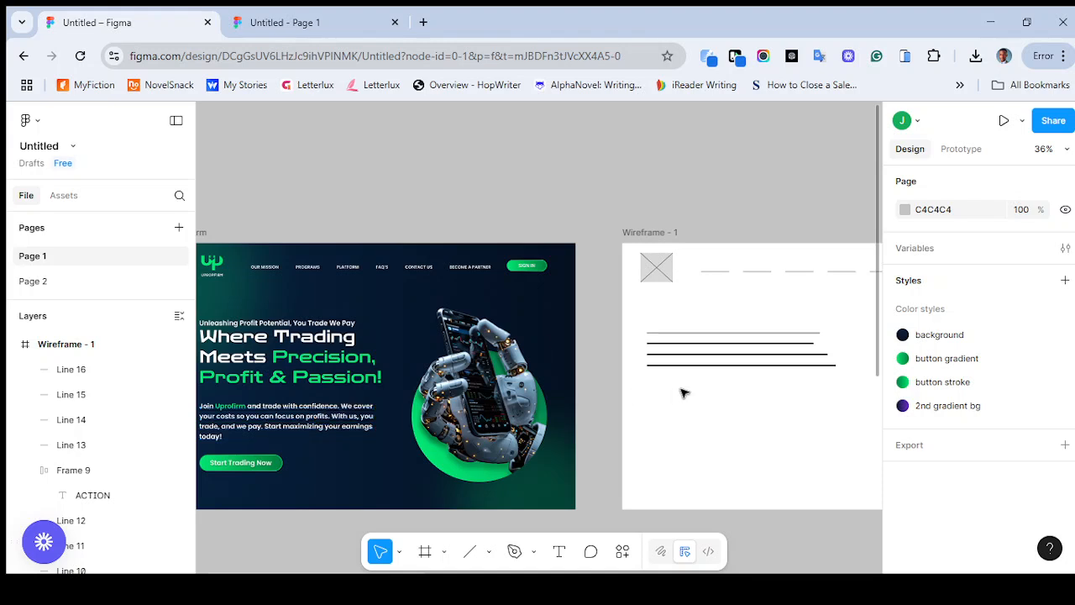
Draw a paragraph line about 628 wide below the headline lines at about Y 541 and duplicate it at Y 569 and Y 597
{"action": "key", "text": "l"}
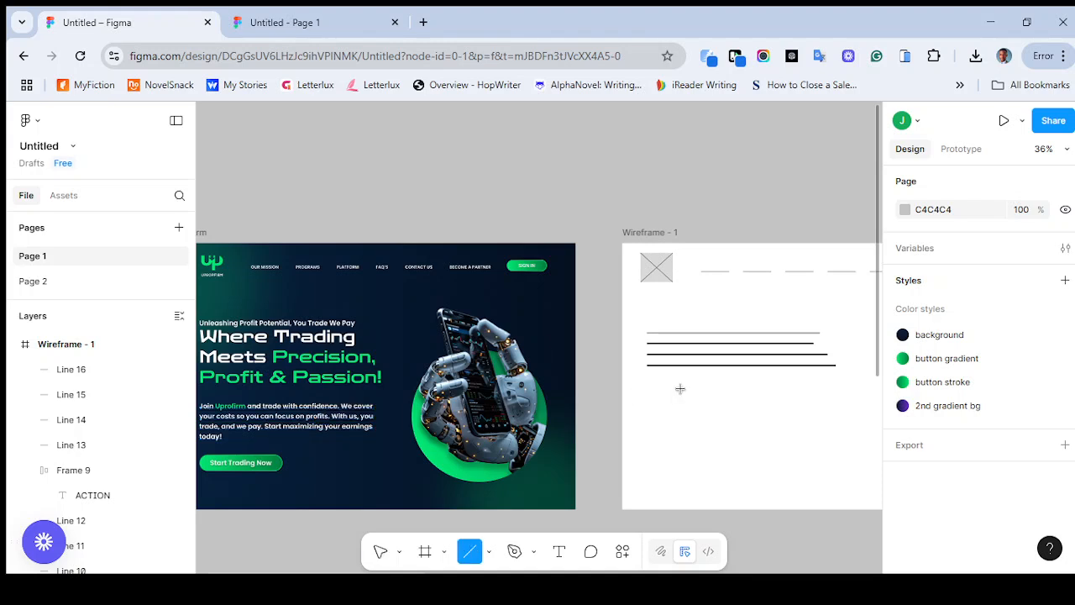
{"action": "left_click", "coordinate": [489, 552]}
{"action": "left_click", "coordinate": [497, 418]}
{"action": "left_click_drag", "start_coordinate": [650, 395], "coordinate": [828, 395]}
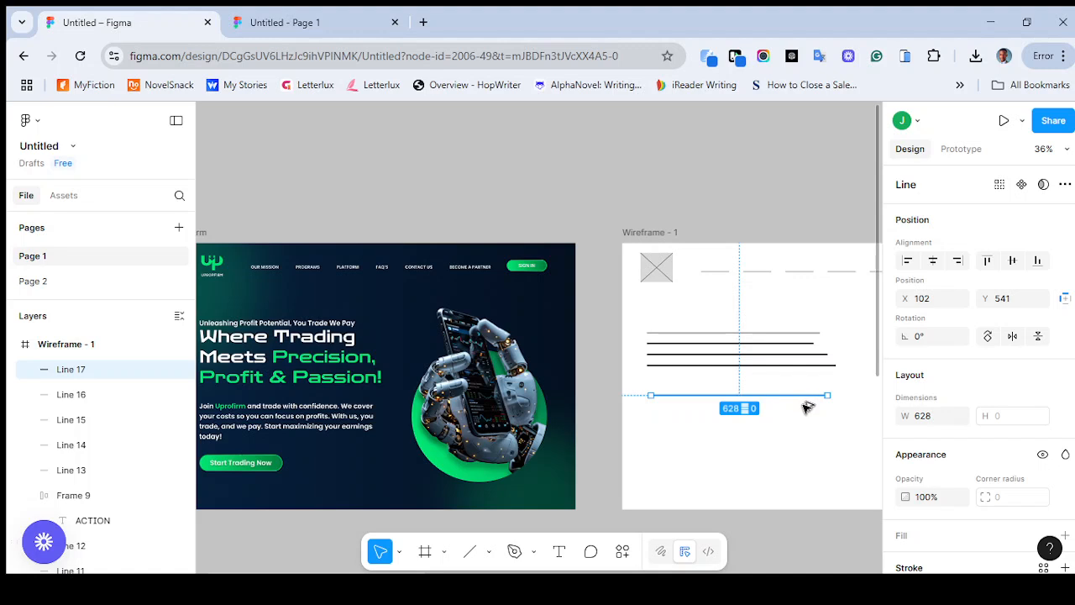
{"action": "key", "text": "ctrl+d"}
{"action": "key", "text": "Up"}
{"action": "key", "text": "Up"}
{"action": "key", "text": "Up"}
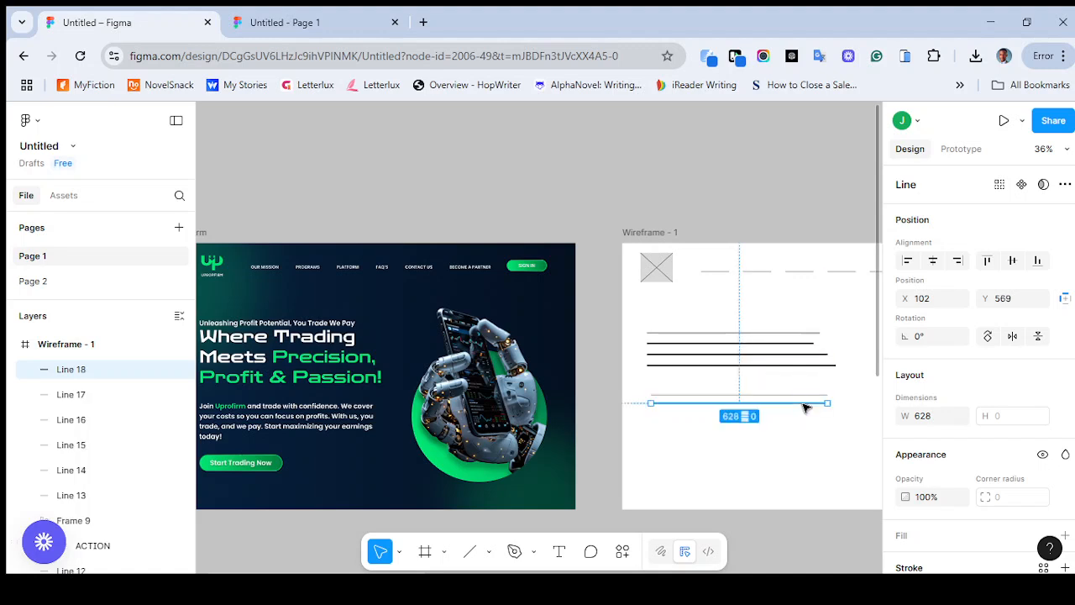
{"action": "key", "text": "ctrl+d"}
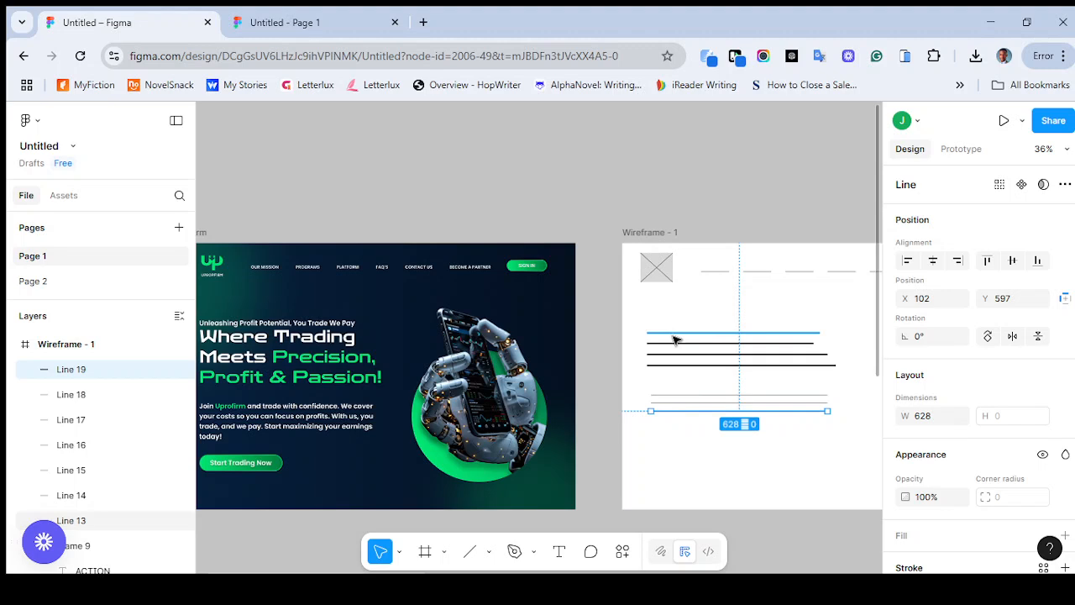
{"action": "left_click", "coordinate": [654, 387]}
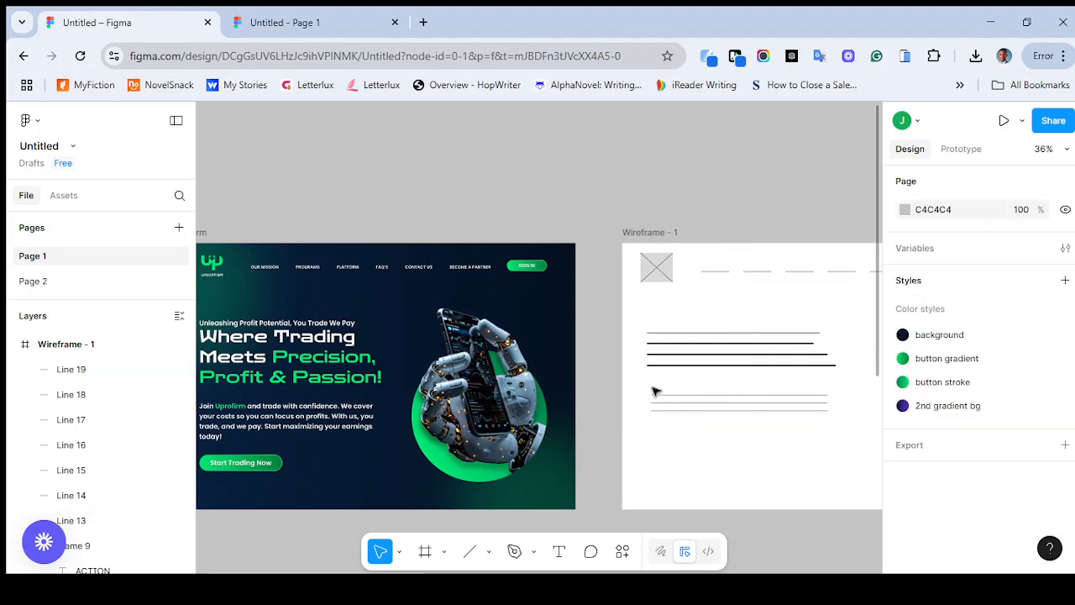
Align the three paragraph lines with the headline lines at X 88 and spread them to a spacing of 41
{"action": "left_click_drag", "start_coordinate": [637, 389], "coordinate": [678, 393]}
{"action": "left_click_drag", "start_coordinate": [712, 427], "coordinate": [737, 412]}
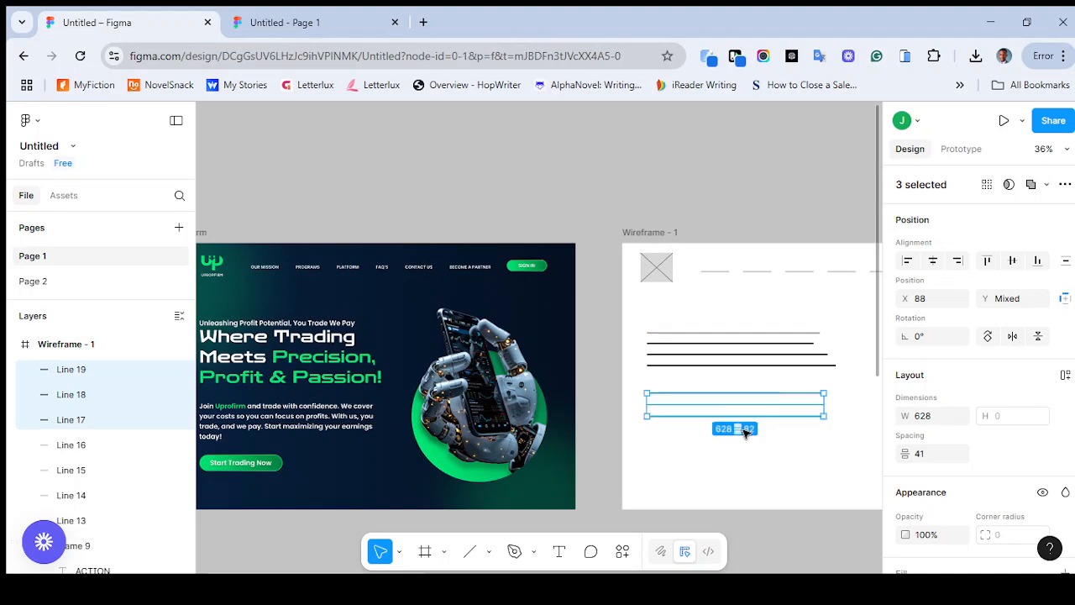
{"action": "left_click", "coordinate": [814, 449]}
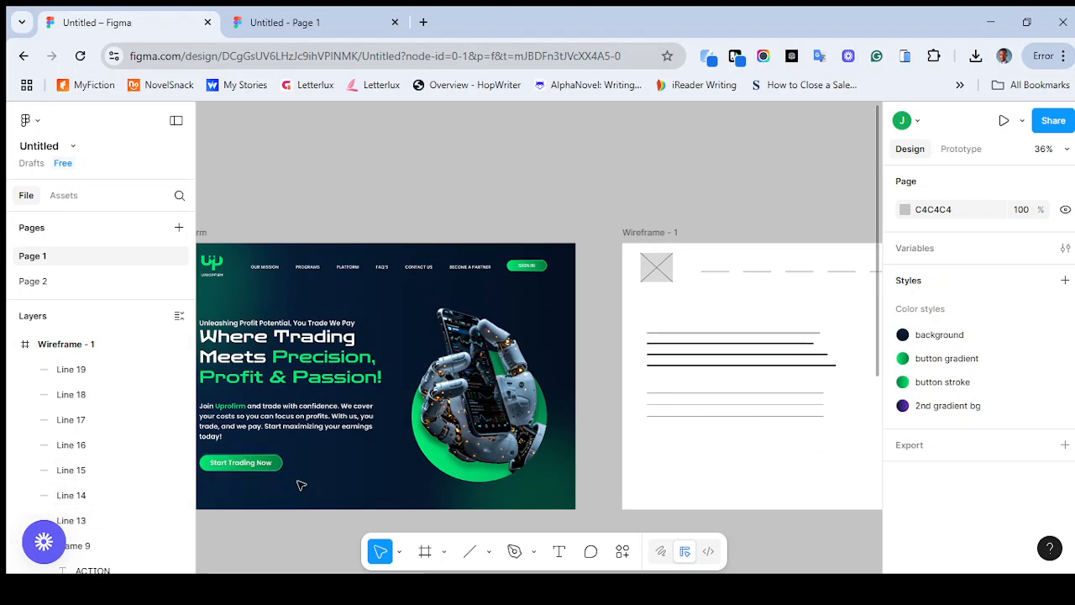
{"action": "scroll", "coordinate": [301, 485], "scroll_direction": "right", "scroll_amount": 10}
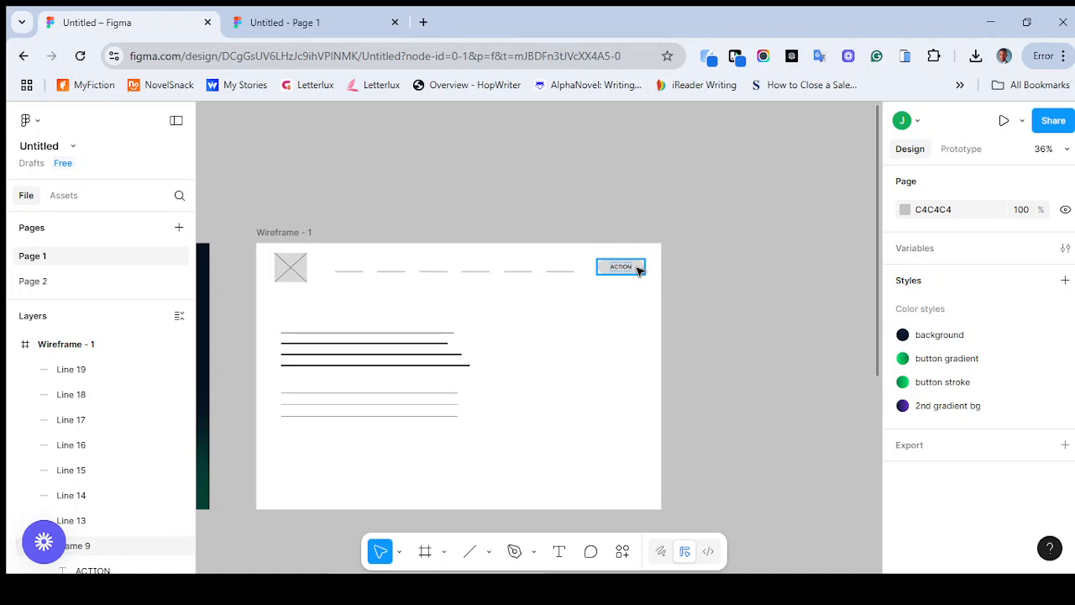
{"action": "left_click", "coordinate": [638, 268]}
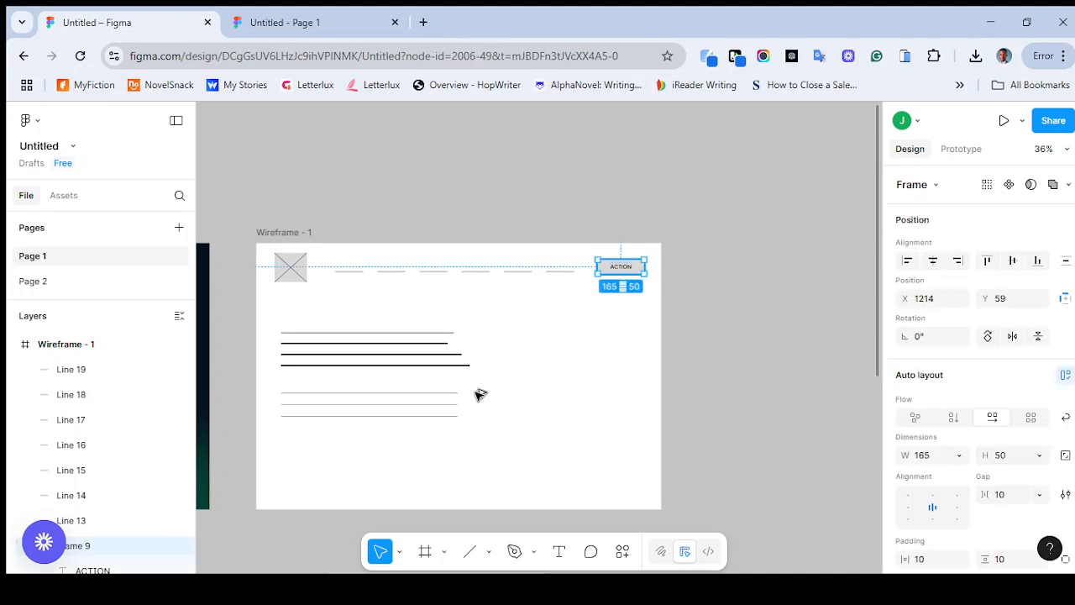
{"action": "left_click_drag", "start_coordinate": [481, 395], "coordinate": [321, 445]}
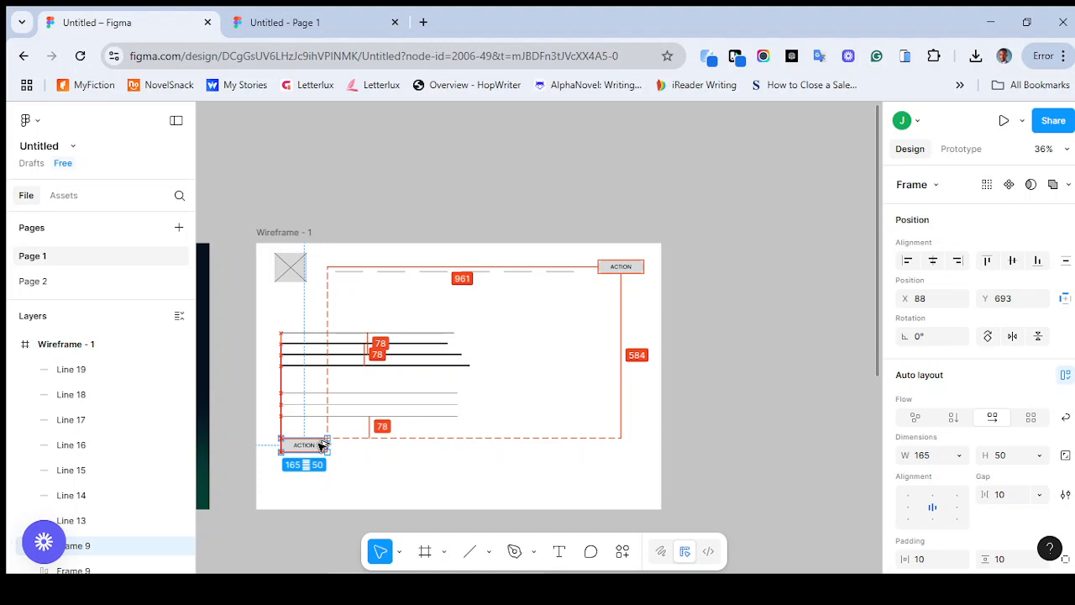
{"action": "left_click_drag", "start_coordinate": [320, 446], "coordinate": [320, 446]}
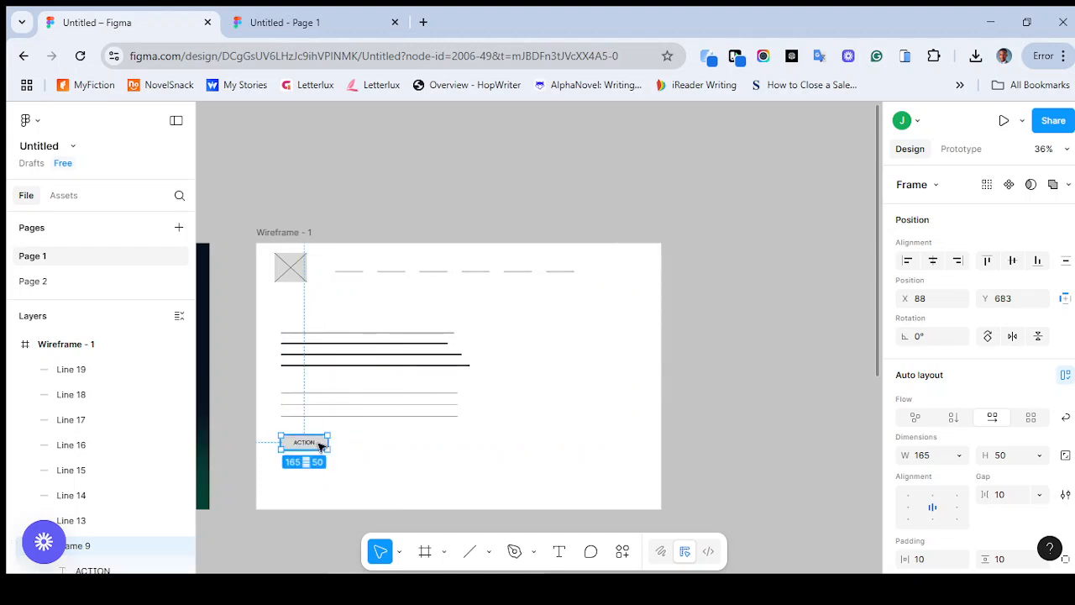
{"action": "key", "text": "ctrl+z"}
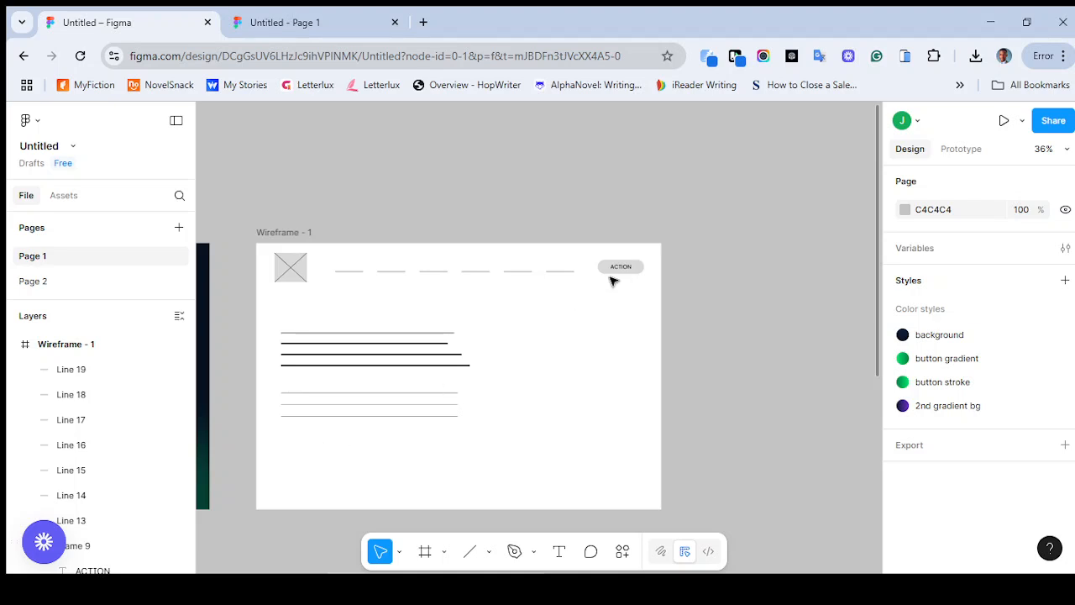
Place a copy of the header's ACTION button below the paragraph lines at X 88, Y 693, and compare it with the Uprofirm design
{"action": "left_click", "coordinate": [635, 272]}
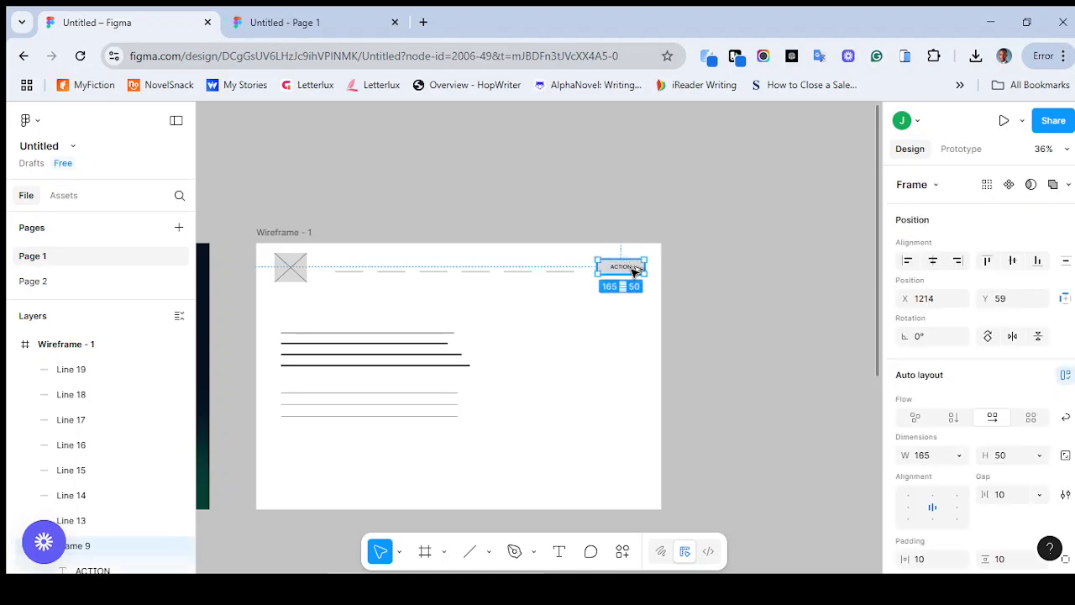
{"action": "left_click_drag", "start_coordinate": [634, 270], "coordinate": [317, 449], "text": "alt"}
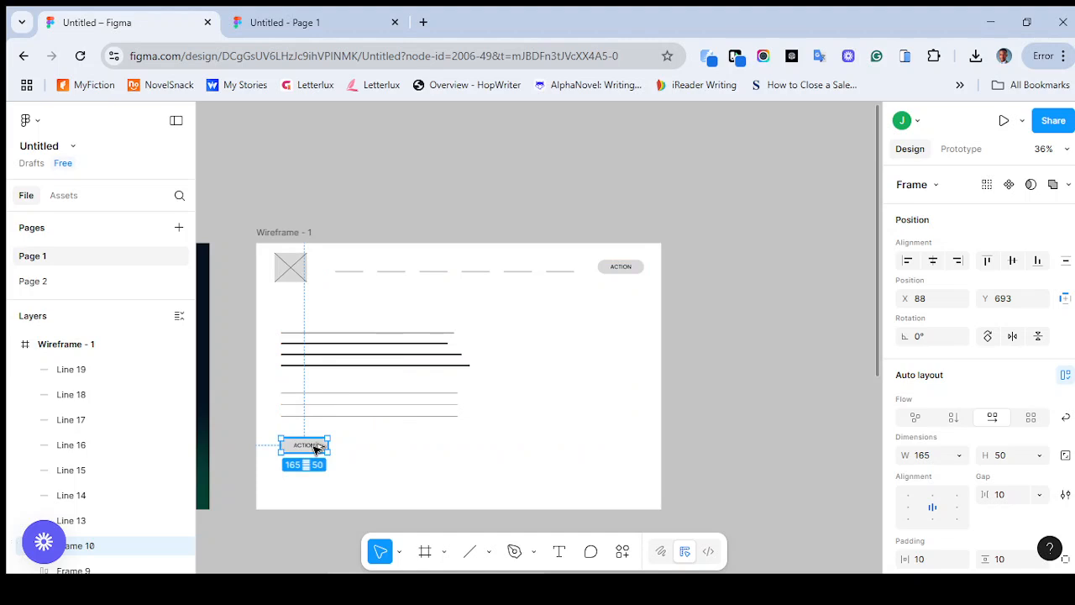
{"action": "scroll", "coordinate": [315, 450], "scroll_direction": "left", "scroll_amount": 10}
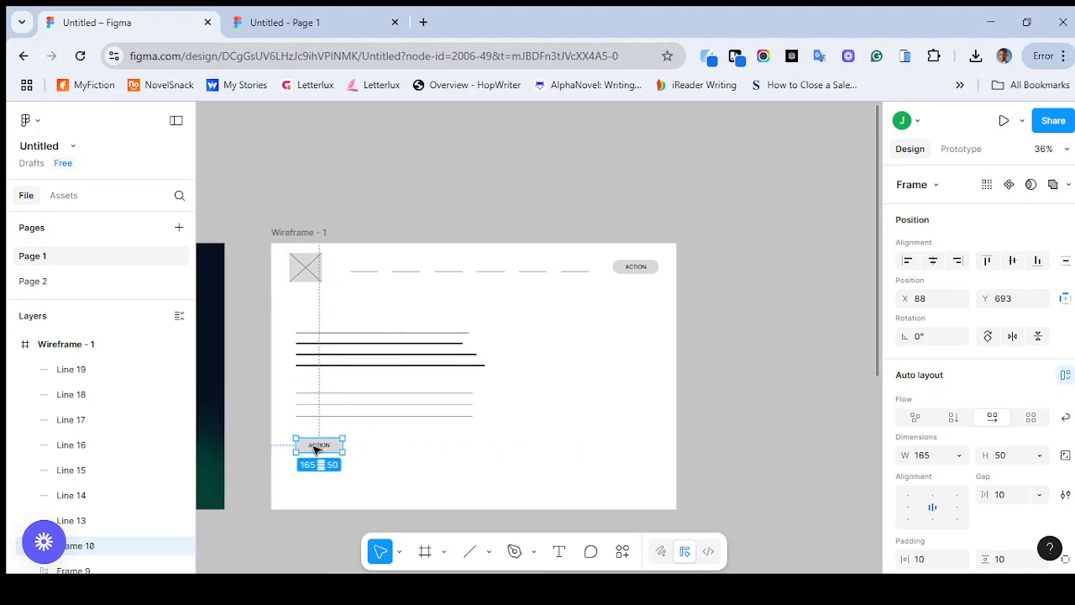
{"action": "scroll", "coordinate": [316, 451], "scroll_direction": "left", "scroll_amount": 4}
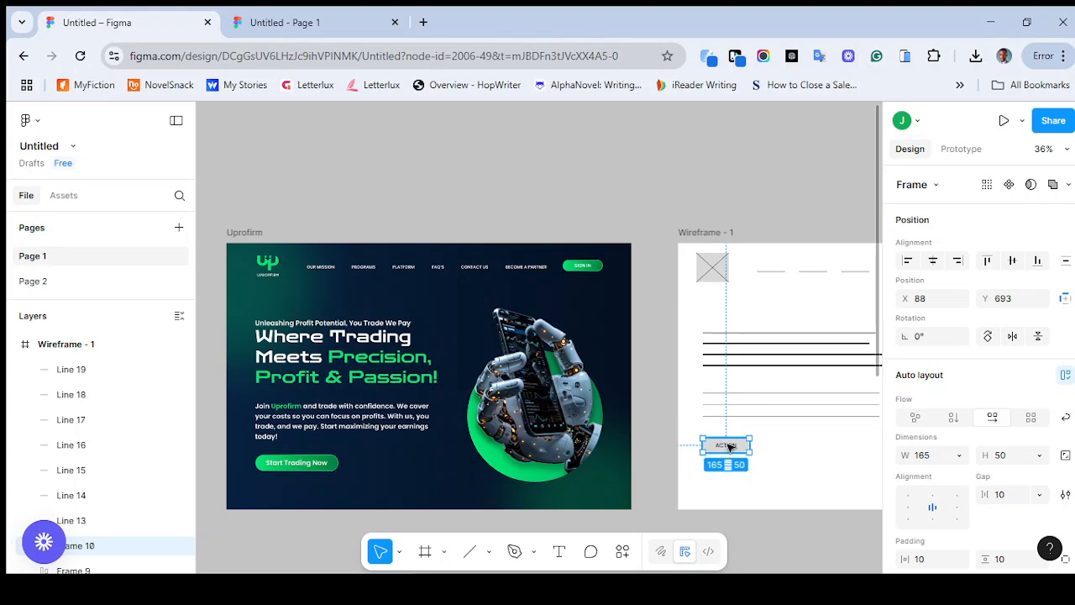
Change the label of the button below the hero paragraph lines to CTA
{"action": "double_click", "coordinate": [729, 448]}
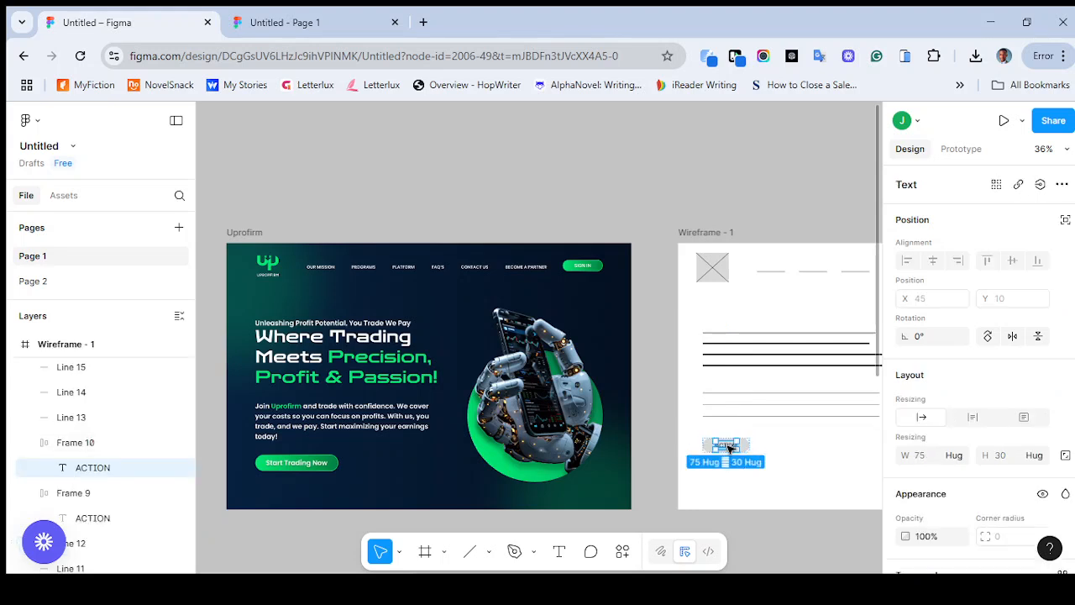
{"action": "double_click", "coordinate": [729, 448]}
{"action": "type", "text": "cta"}
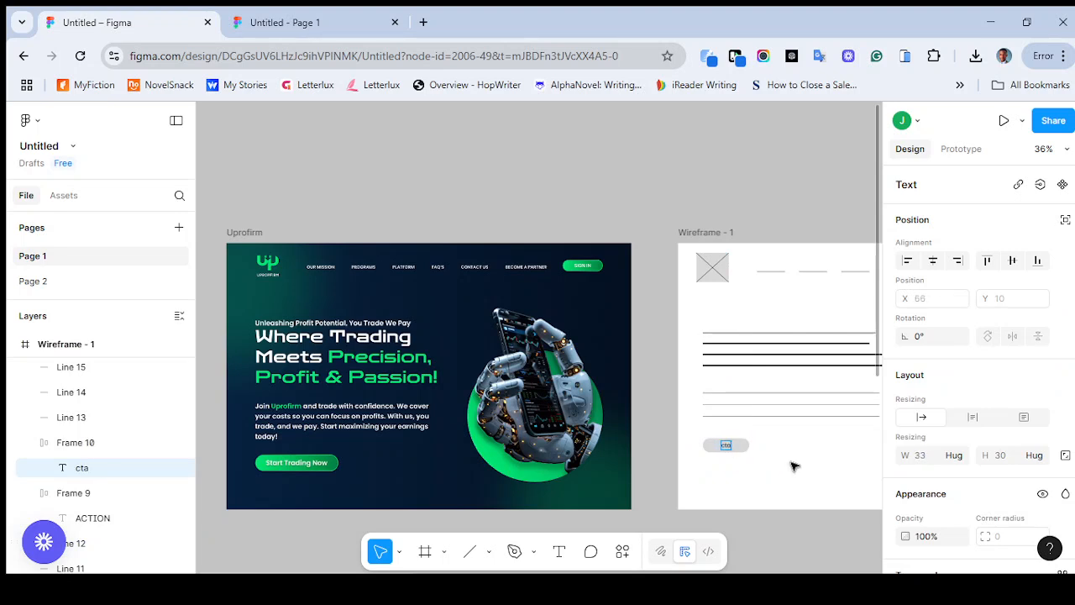
{"action": "key", "text": "BackSpace"}
{"action": "type", "text": "CTA"}
{"action": "key", "text": "Escape"}
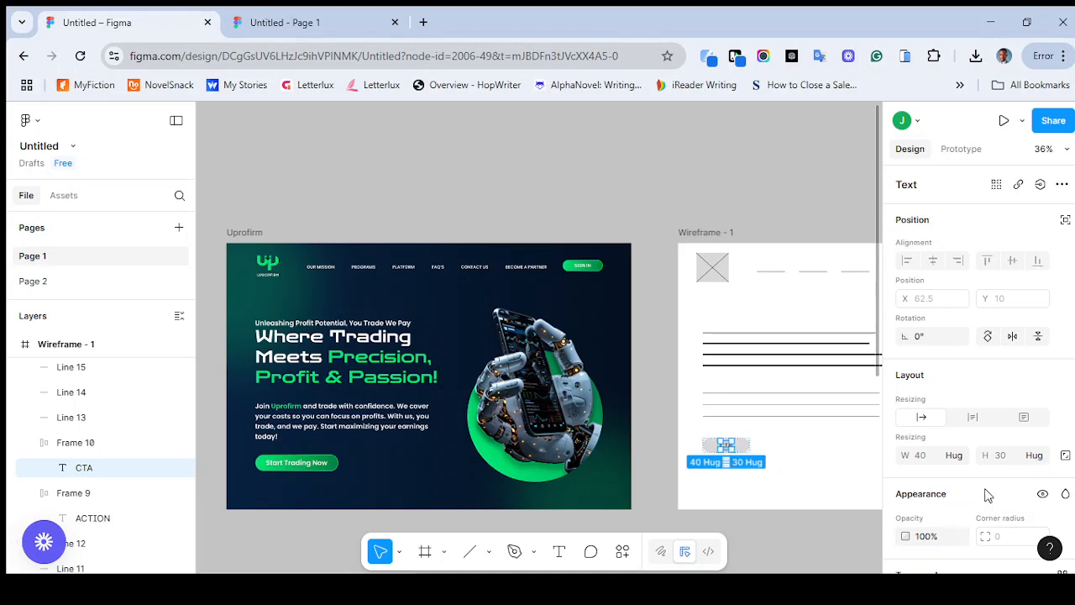
Set the CTA label's font weight to SemiBold and its size to 24
{"action": "scroll", "coordinate": [987, 496], "scroll_direction": "down", "scroll_amount": 3}
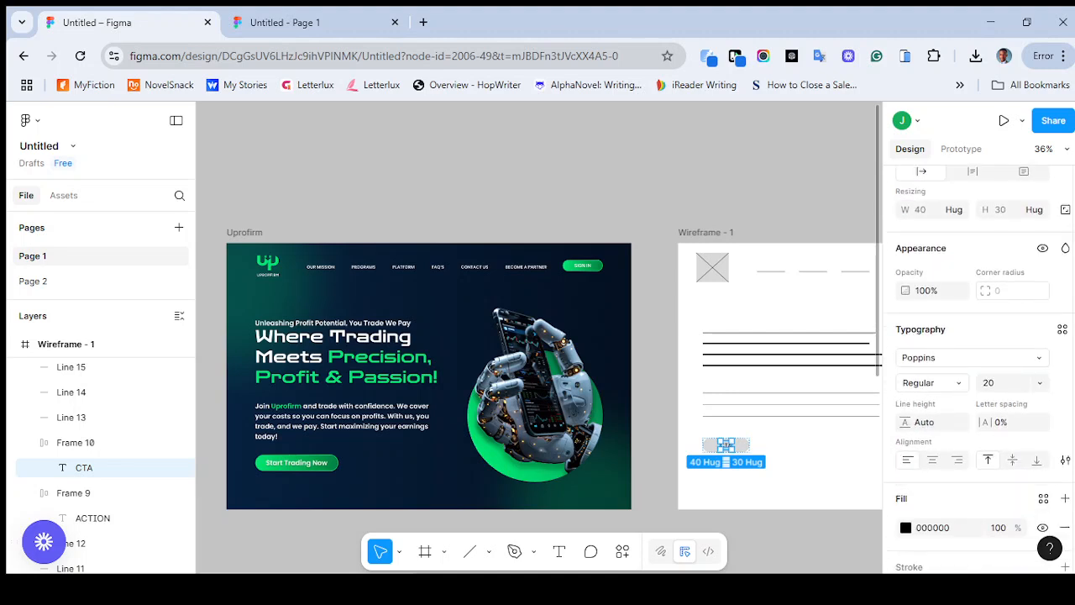
{"action": "left_click", "coordinate": [935, 380]}
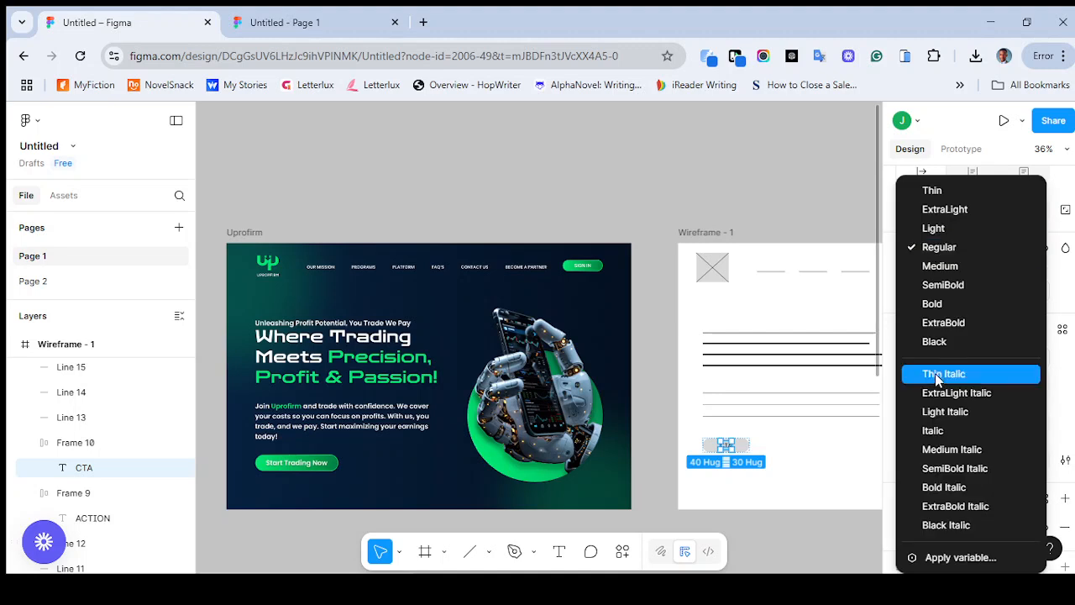
{"action": "left_click", "coordinate": [944, 286]}
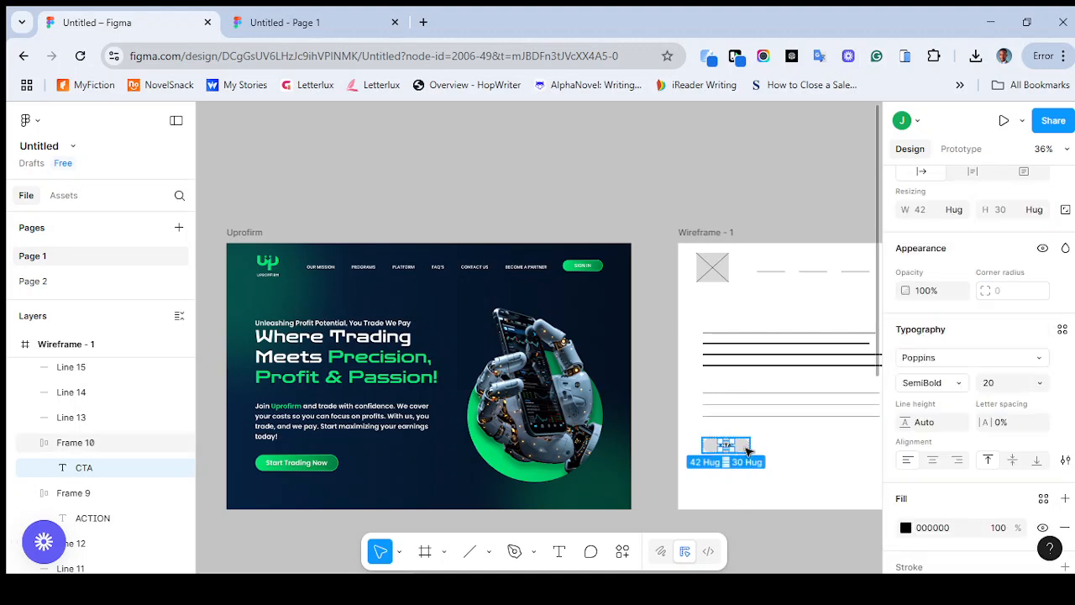
{"action": "left_click", "coordinate": [748, 451]}
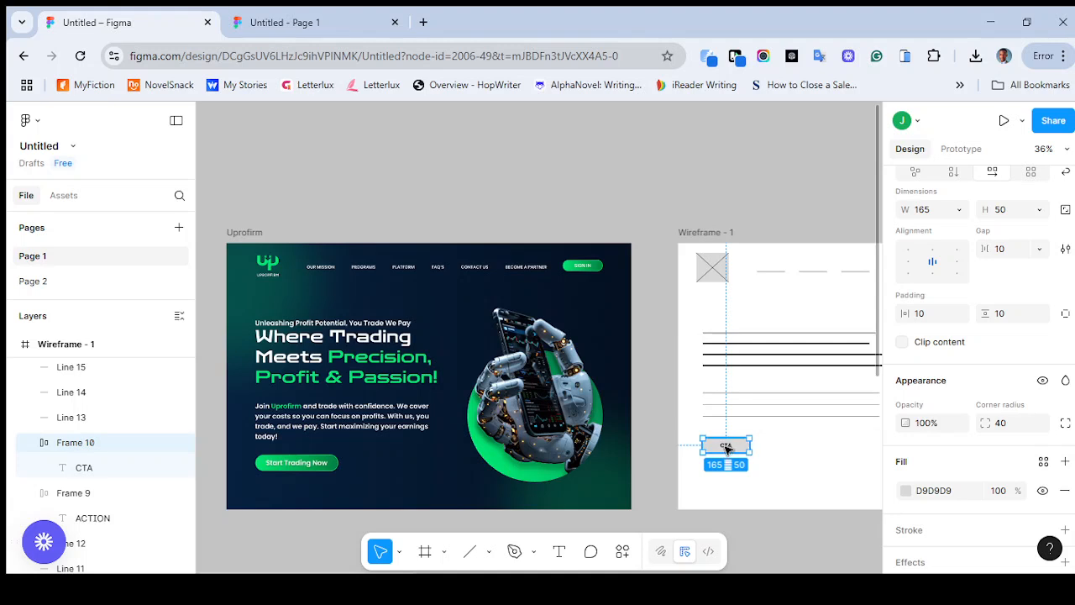
{"action": "left_click", "coordinate": [728, 450]}
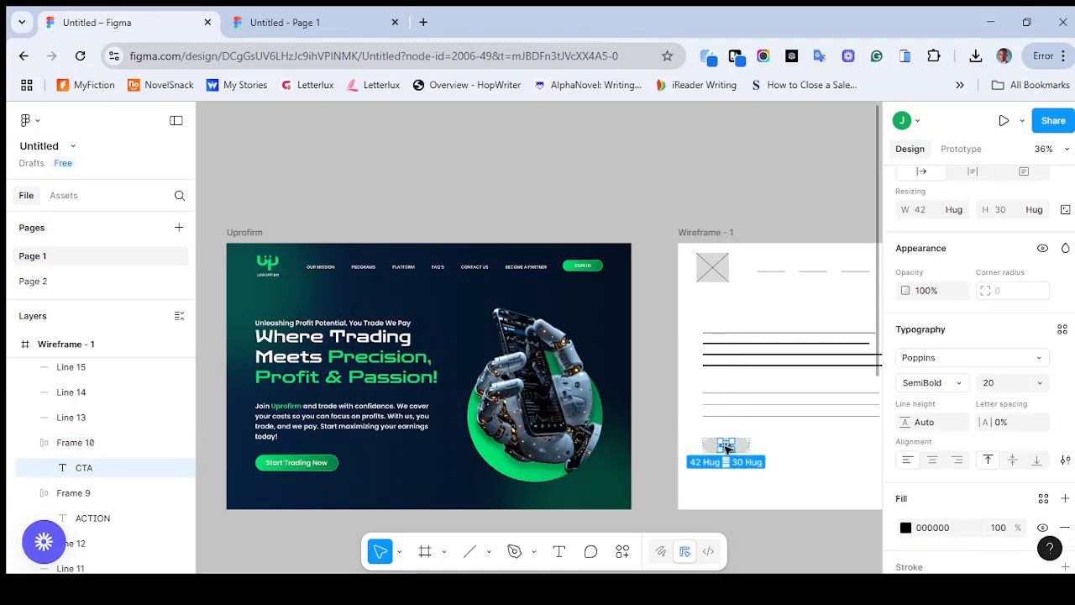
{"action": "scroll", "coordinate": [1073, 372], "scroll_direction": "down", "scroll_amount": 3}
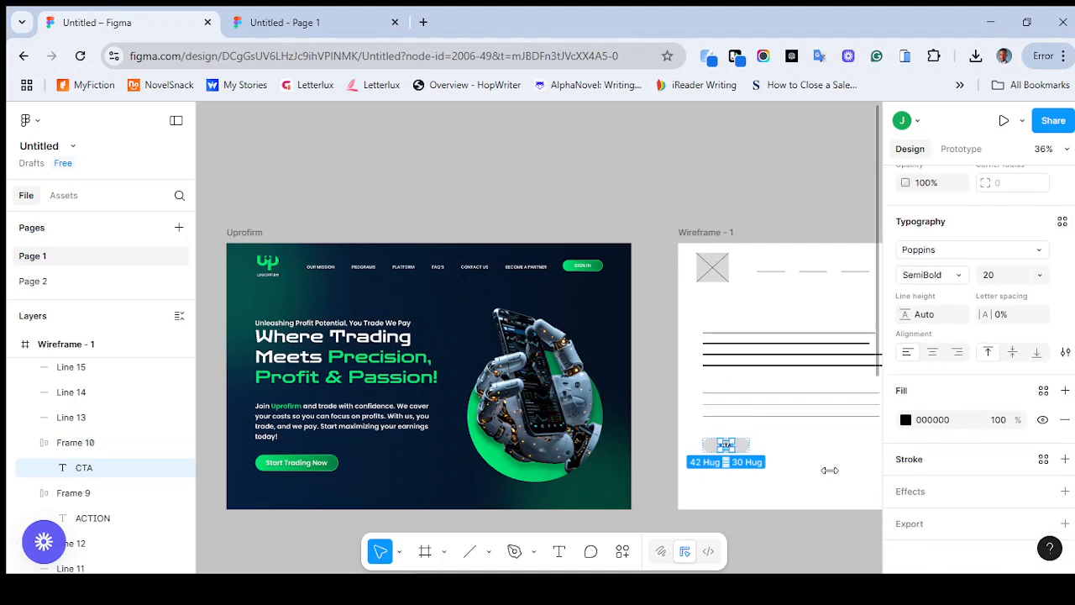
{"action": "left_click", "coordinate": [1041, 275]}
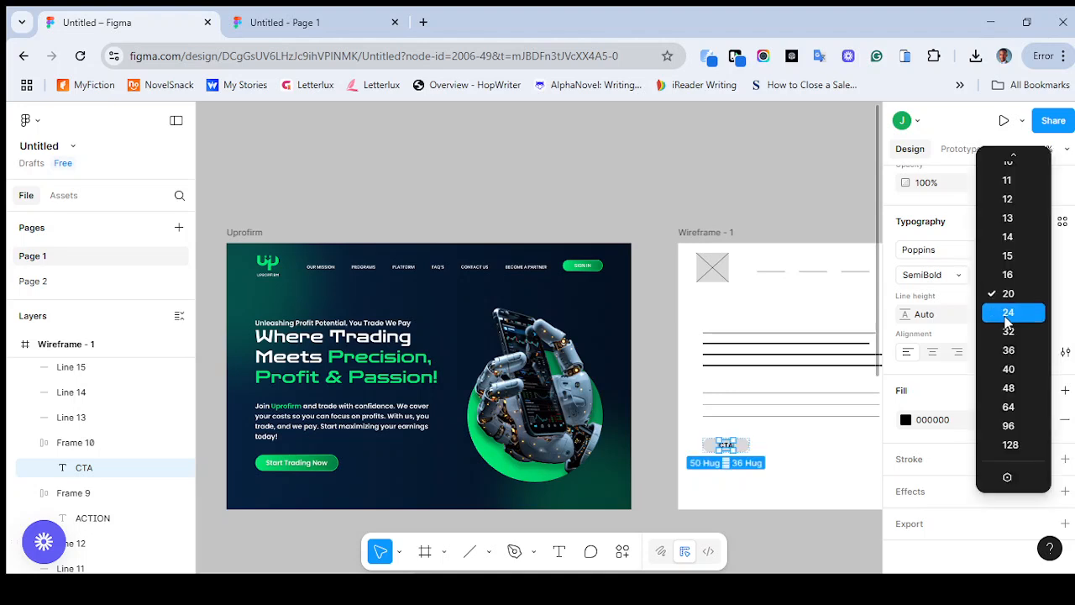
{"action": "key", "text": "Return"}
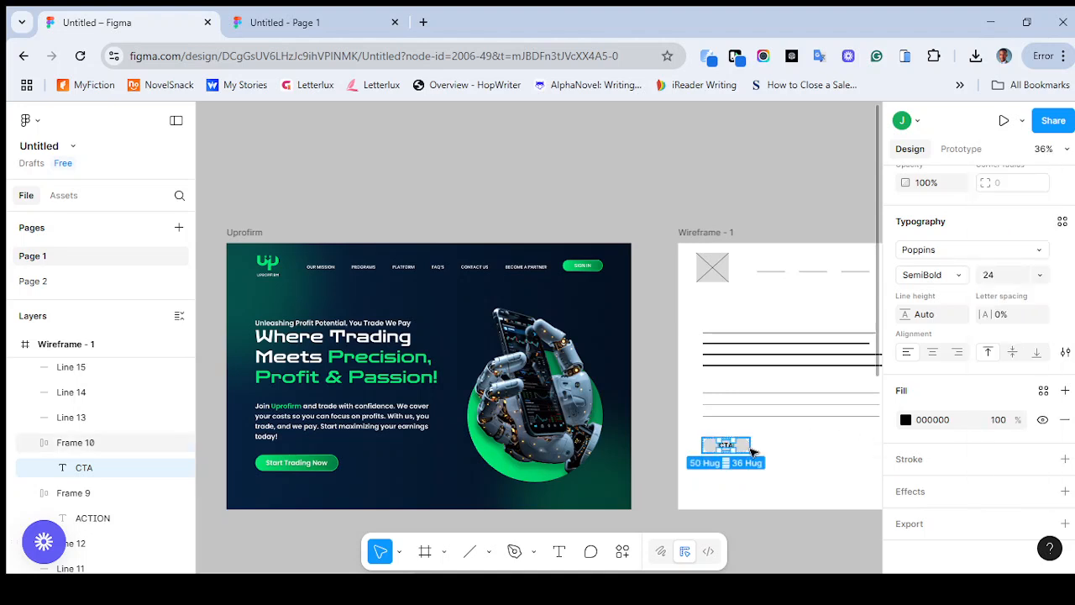
Enlarge the CTA button frame to about 330 by 58
{"action": "left_click", "coordinate": [748, 451]}
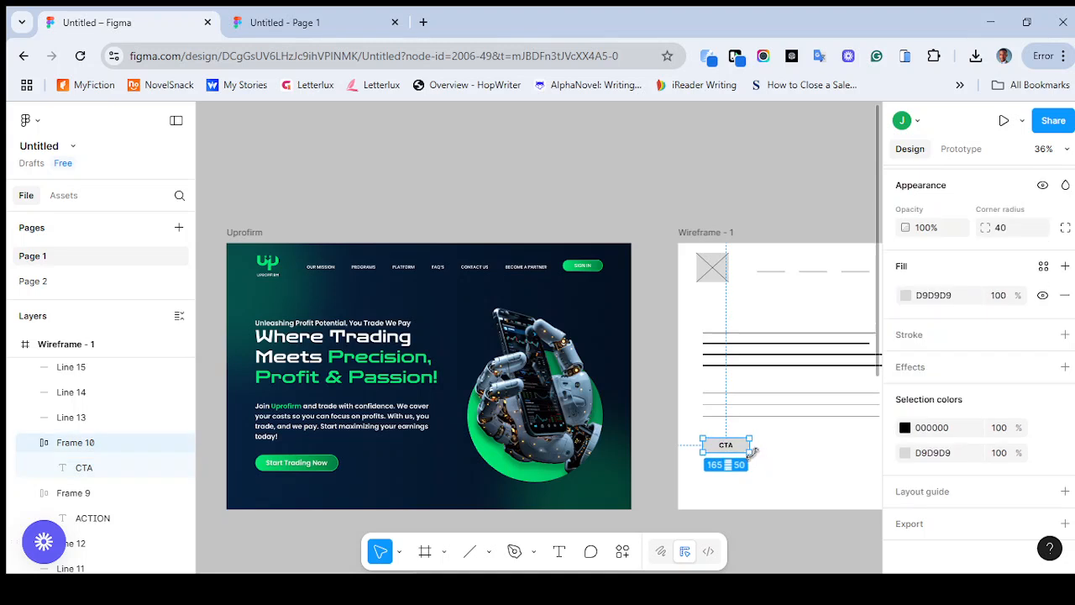
{"action": "left_click_drag", "start_coordinate": [751, 453], "coordinate": [796, 454]}
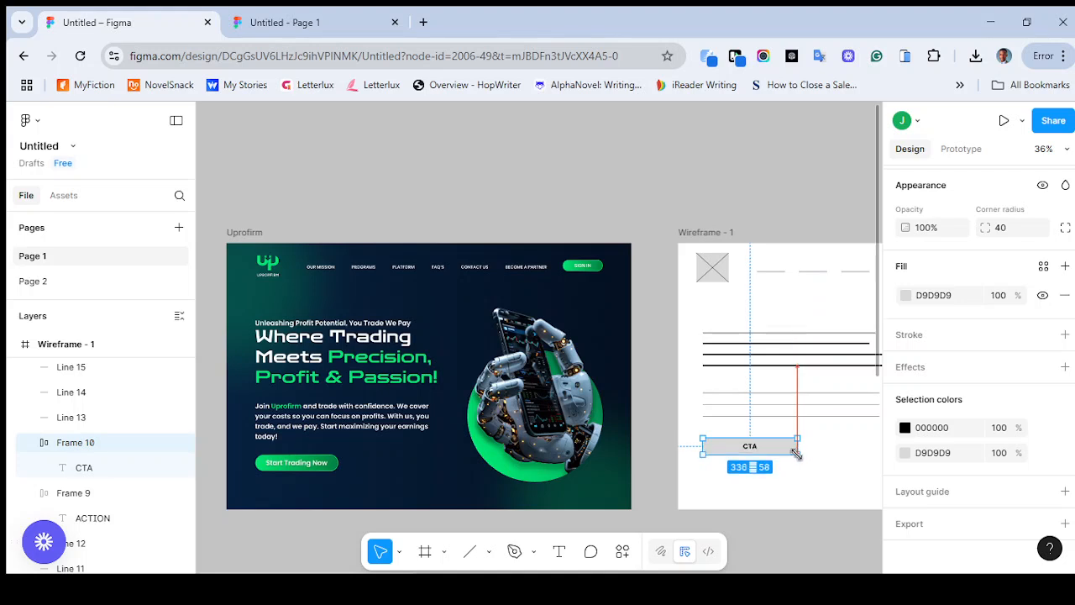
{"action": "left_click_drag", "start_coordinate": [796, 453], "coordinate": [796, 453]}
{"action": "left_click", "coordinate": [826, 454]}
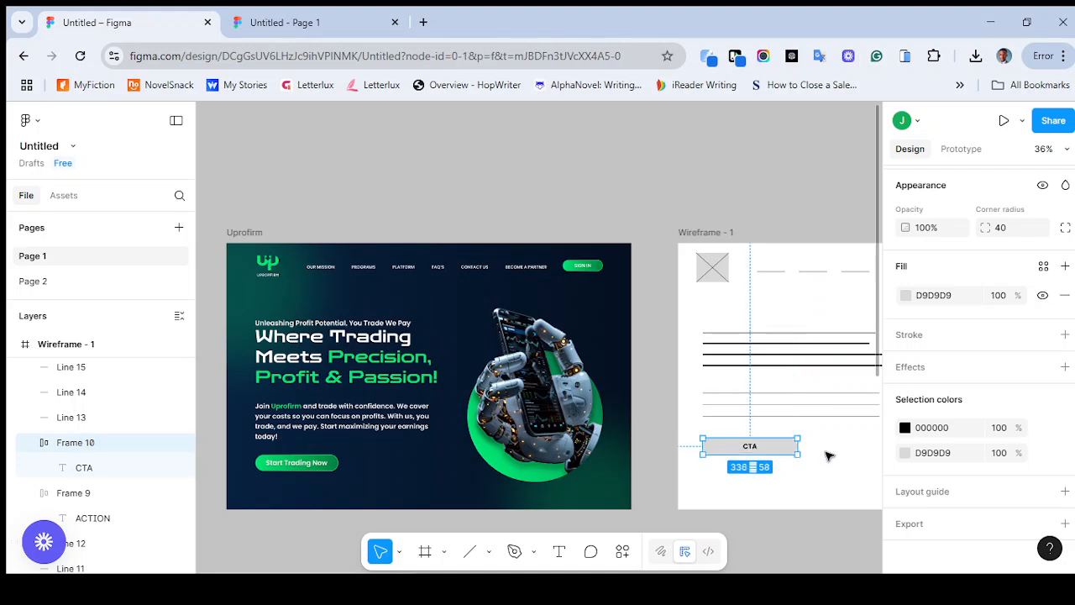
Draw a rectangle beside the hero text lines as an image placeholder, about 506 by 475, placed at about X 873, Y 295
{"action": "scroll", "coordinate": [821, 458], "scroll_direction": "right", "scroll_amount": 5}
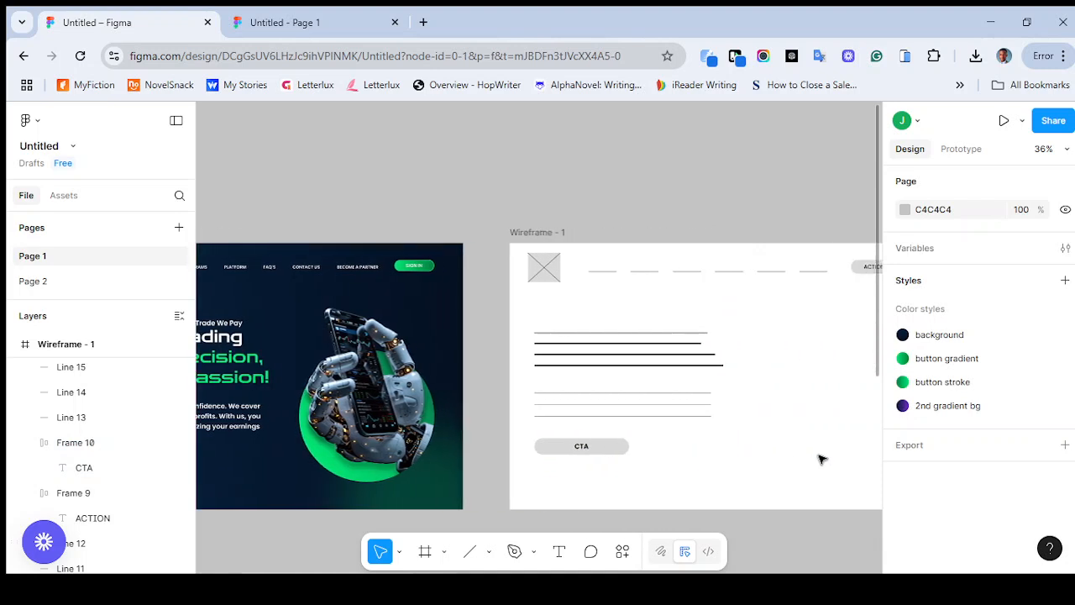
{"action": "scroll", "coordinate": [821, 459], "scroll_direction": "down", "scroll_amount": 1}
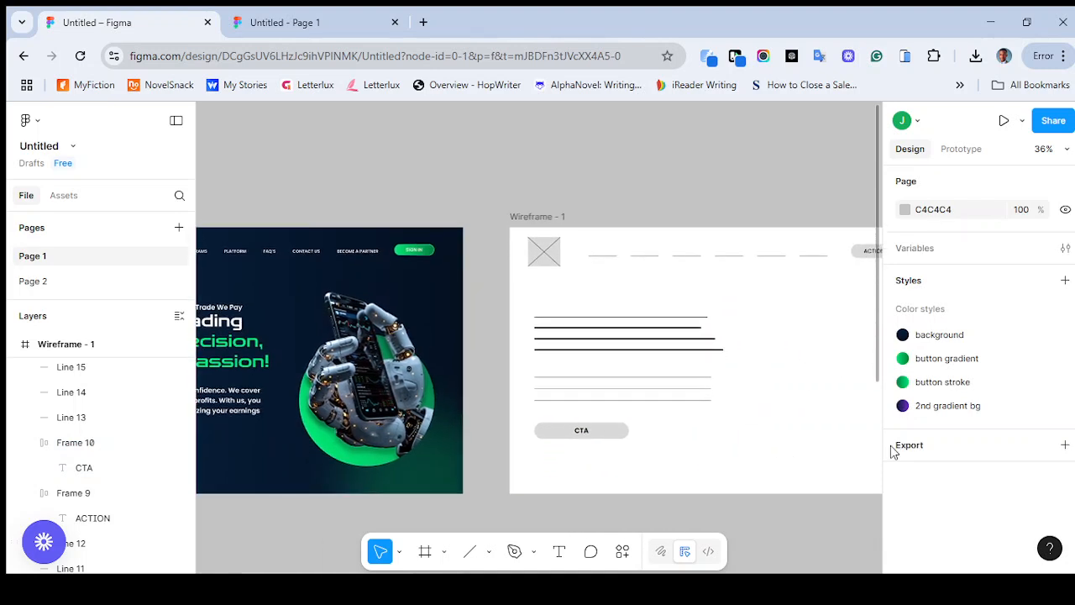
{"action": "scroll", "coordinate": [672, 463], "scroll_direction": "left", "scroll_amount": 3}
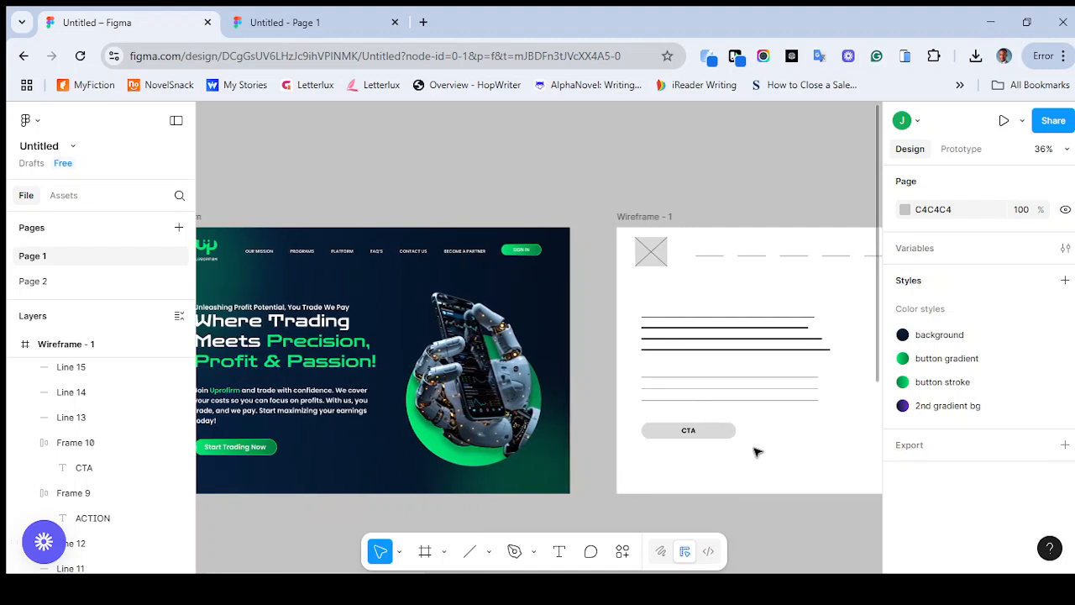
{"action": "scroll", "coordinate": [724, 453], "scroll_direction": "right", "scroll_amount": 8}
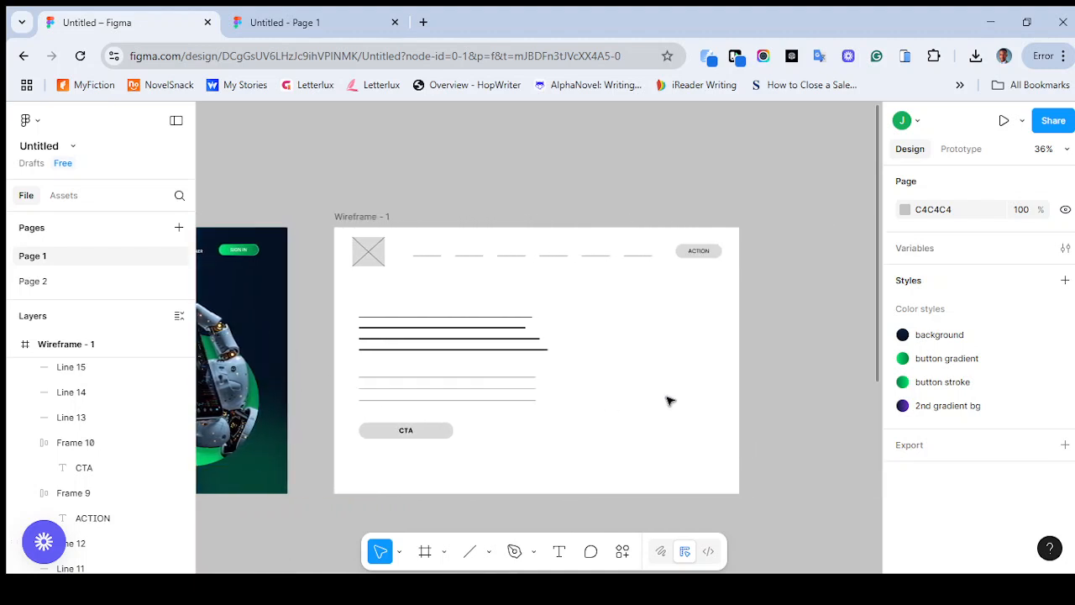
{"action": "key", "text": "r"}
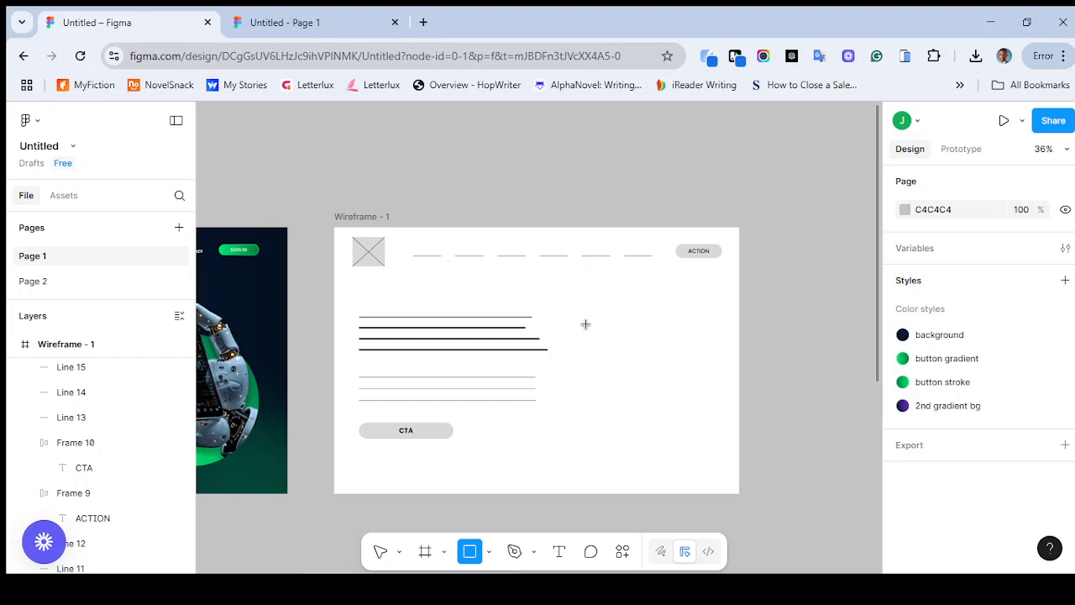
{"action": "mouse_move", "coordinate": [592, 326]}
{"action": "left_mouse_down"}
{"action": "mouse_move", "coordinate": [694, 365]}
{"action": "mouse_move", "coordinate": [723, 422]}
{"action": "mouse_move", "coordinate": [721, 447]}
{"action": "left_mouse_up"}
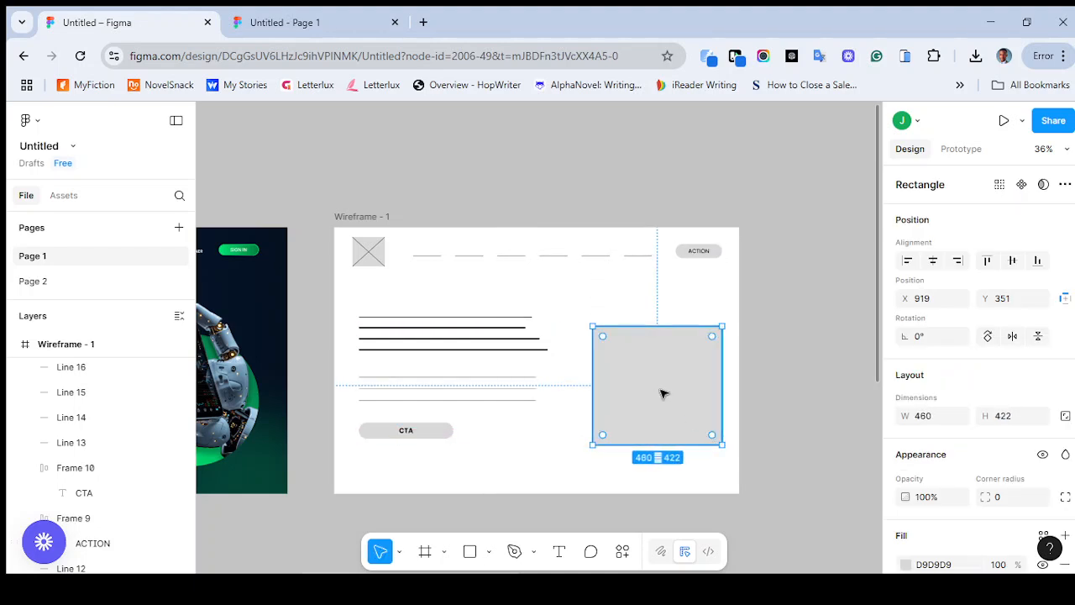
{"action": "left_click_drag", "start_coordinate": [660, 385], "coordinate": [658, 384]}
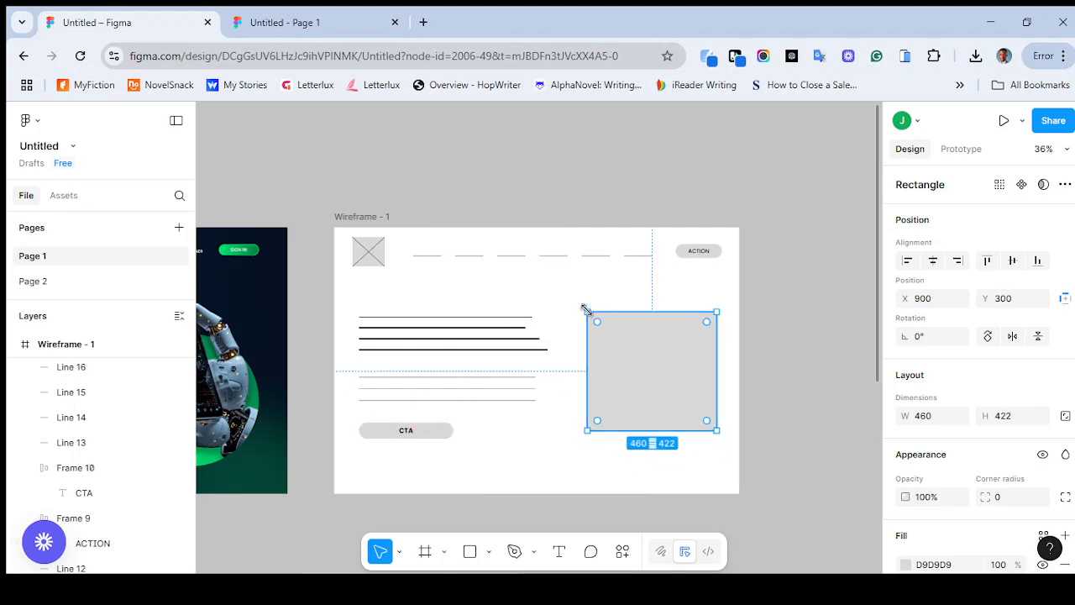
{"action": "left_click_drag", "start_coordinate": [575, 299], "coordinate": [574, 293]}
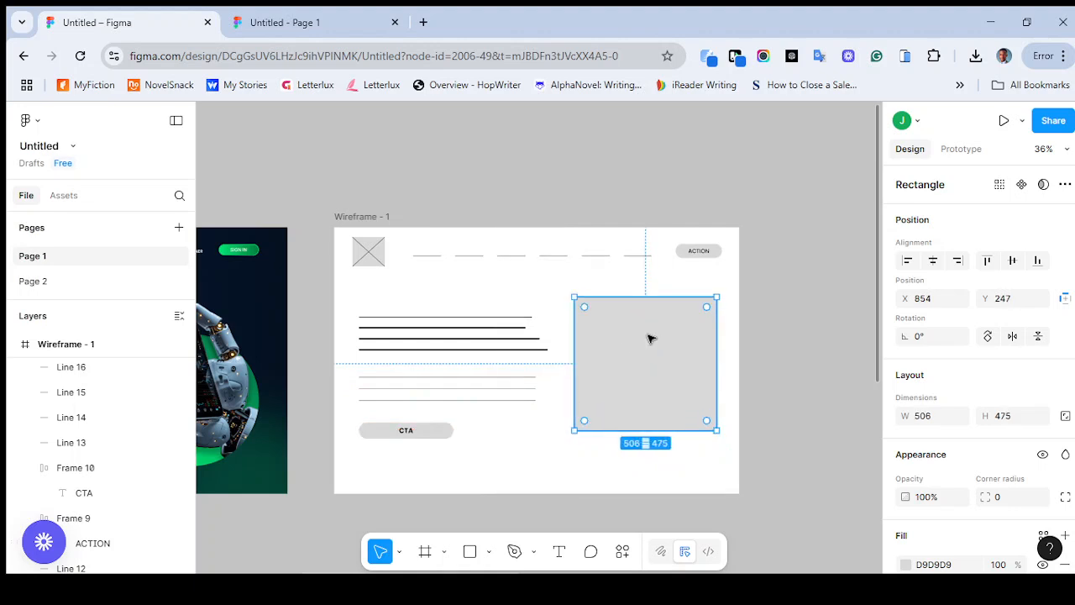
{"action": "left_click_drag", "start_coordinate": [652, 342], "coordinate": [657, 351]}
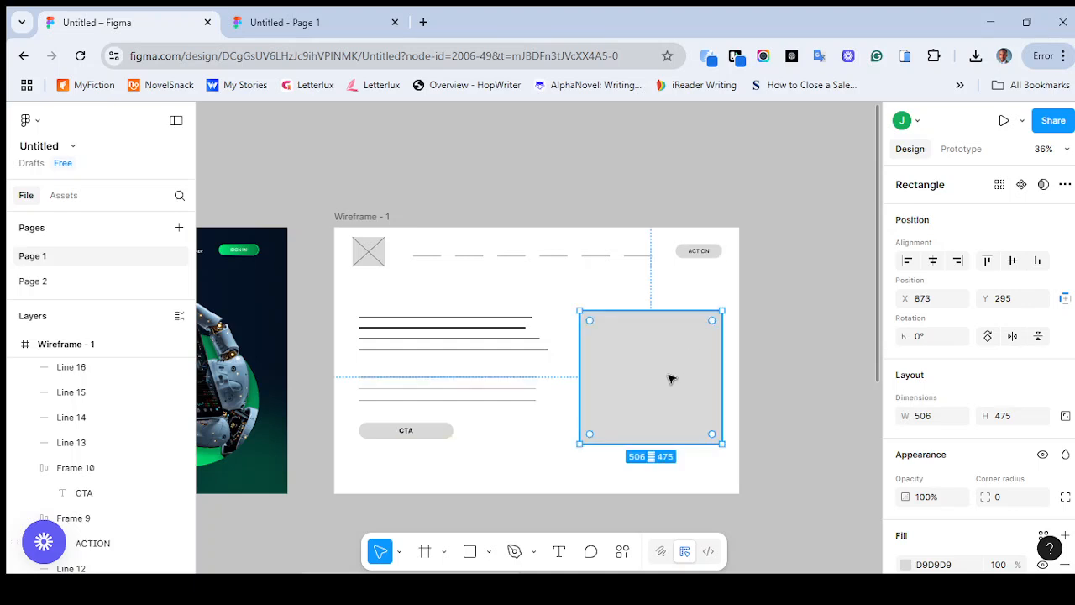
Draw a corner-to-corner diagonal line on the placeholder rectangle and add a second, horizontally flipped line to form an X
{"action": "left_click", "coordinate": [489, 552]}
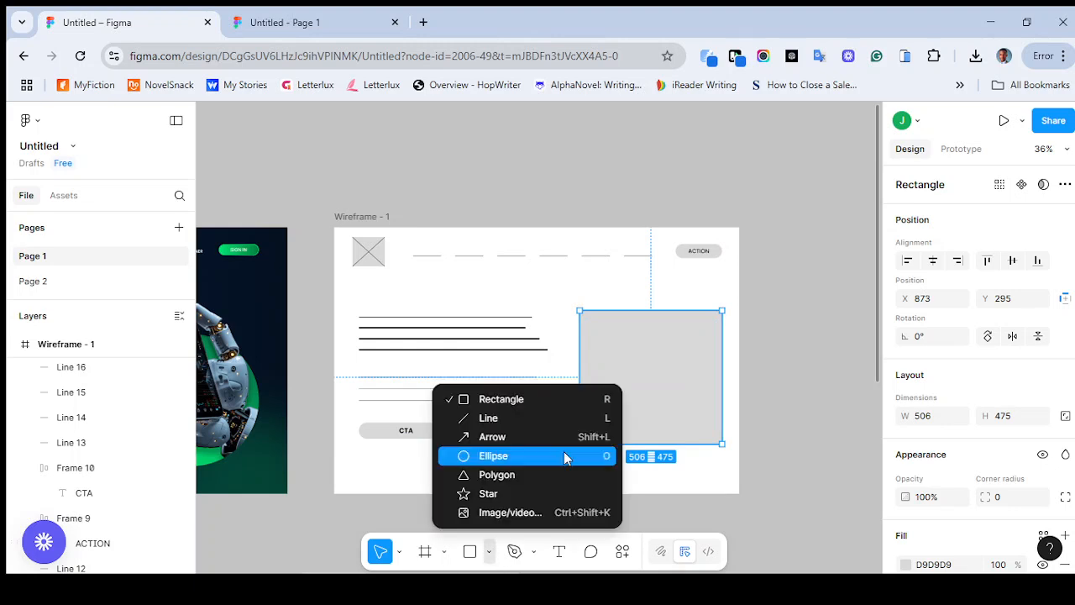
{"action": "left_click", "coordinate": [562, 419]}
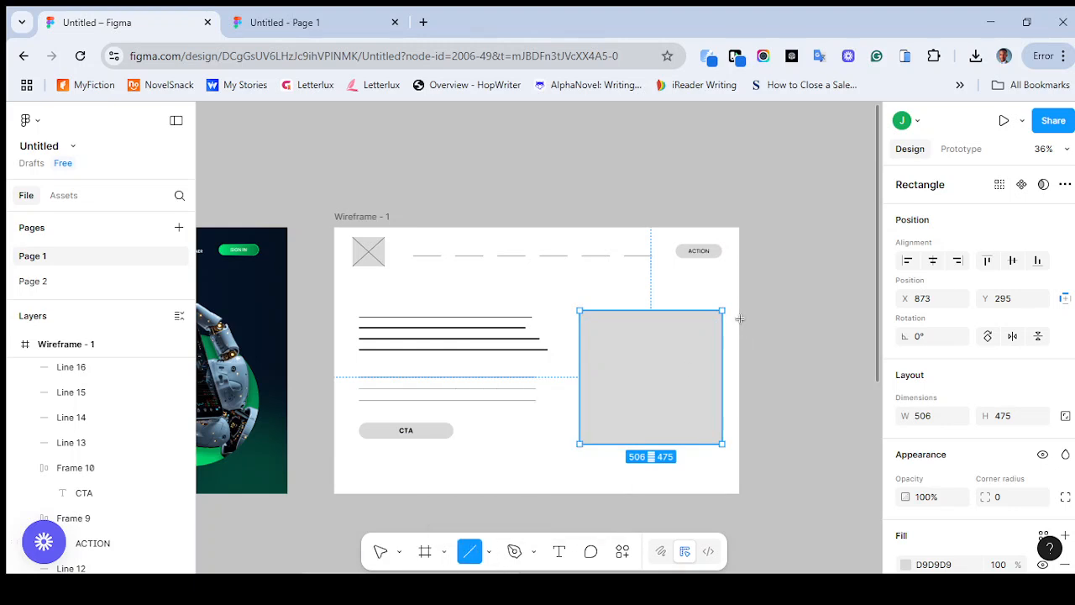
{"action": "mouse_move", "coordinate": [721, 311]}
{"action": "left_mouse_down"}
{"action": "mouse_move", "coordinate": [645, 363]}
{"action": "mouse_move", "coordinate": [579, 444]}
{"action": "left_mouse_up"}
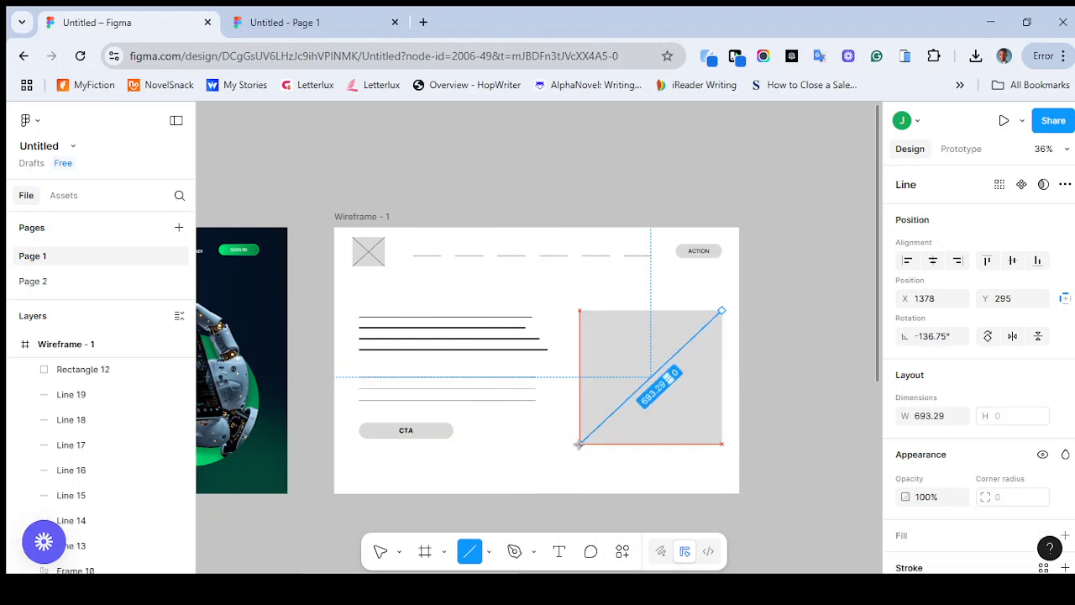
{"action": "left_click_drag", "start_coordinate": [722, 308], "coordinate": [722, 313]}
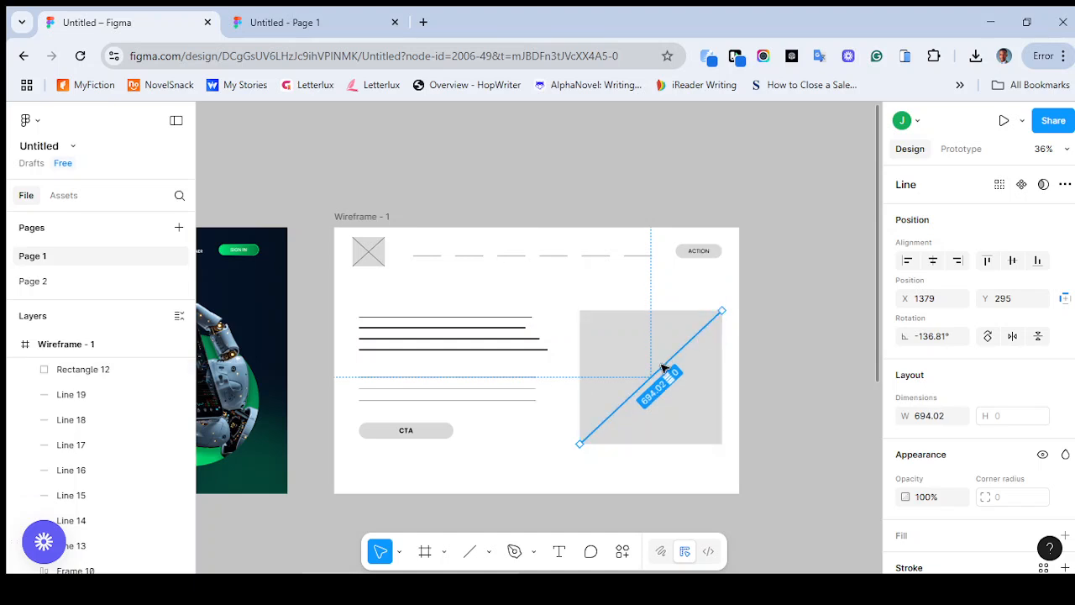
{"action": "left_click", "coordinate": [1012, 336]}
{"action": "left_click", "coordinate": [776, 410]}
Compare the hero wireframe with the Uprofirm design and look over the uprofirm 2 design elsewhere on the canvas
{"action": "scroll", "coordinate": [776, 403], "scroll_direction": "left", "scroll_amount": 1}
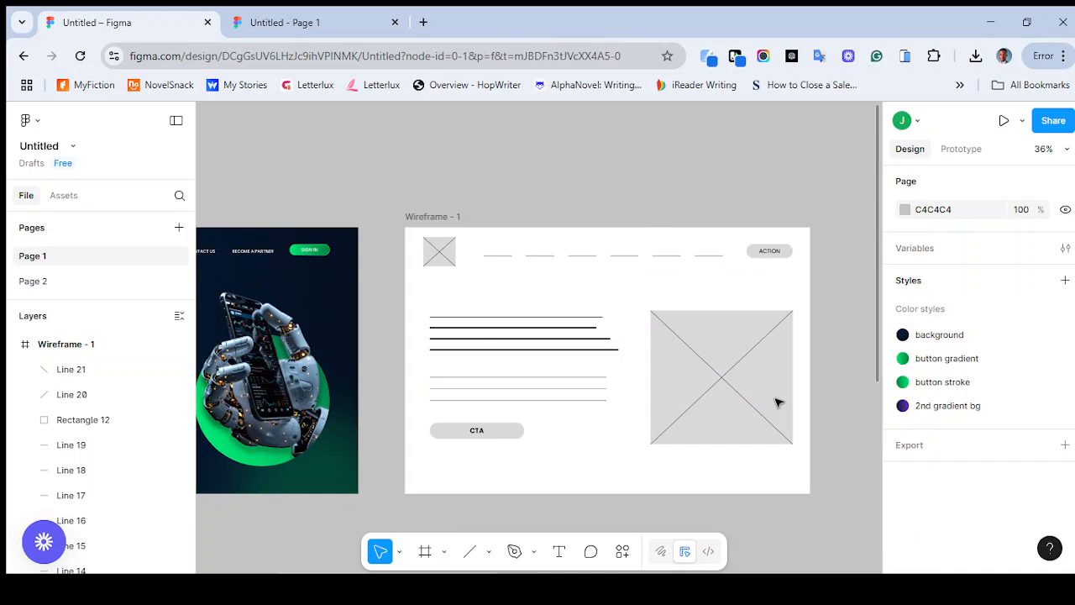
{"action": "scroll", "coordinate": [777, 403], "scroll_direction": "down", "scroll_amount": 4}
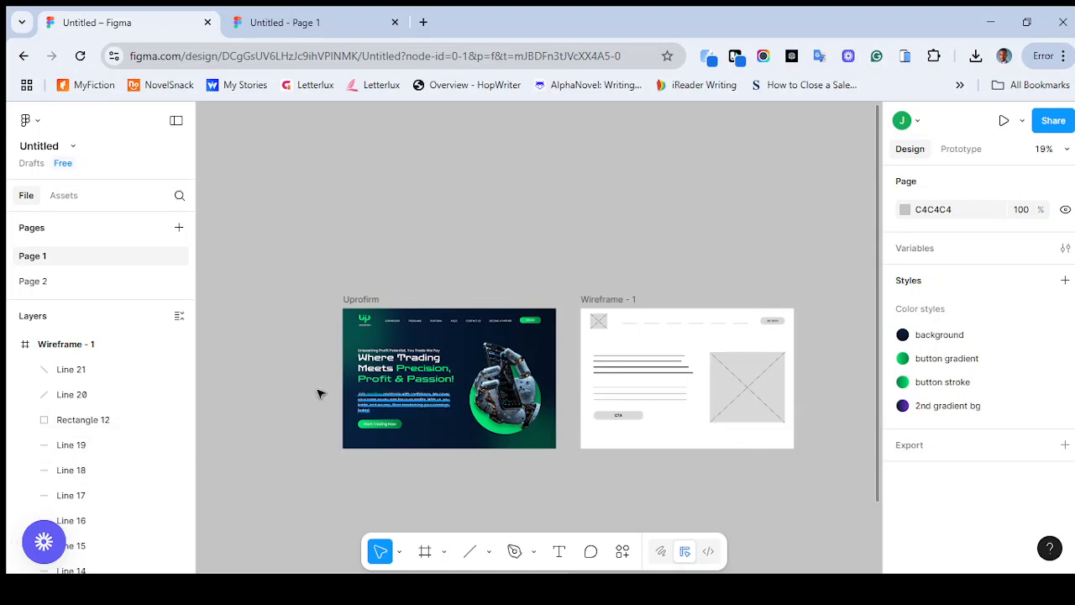
{"action": "scroll", "coordinate": [435, 427], "scroll_direction": "right", "scroll_amount": 10}
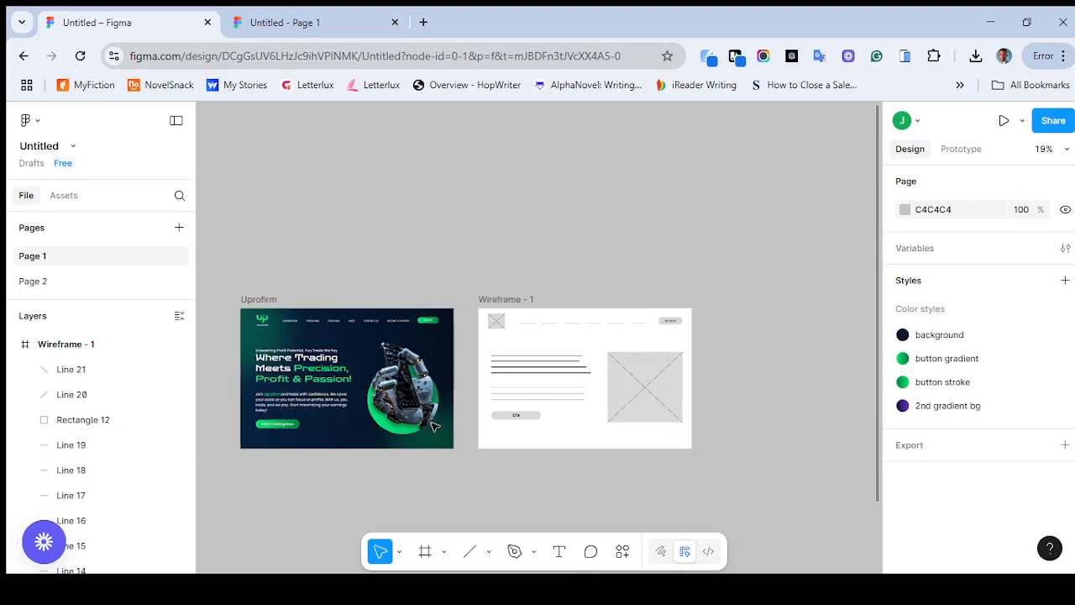
{"action": "scroll", "coordinate": [434, 427], "scroll_direction": "down", "scroll_amount": 5}
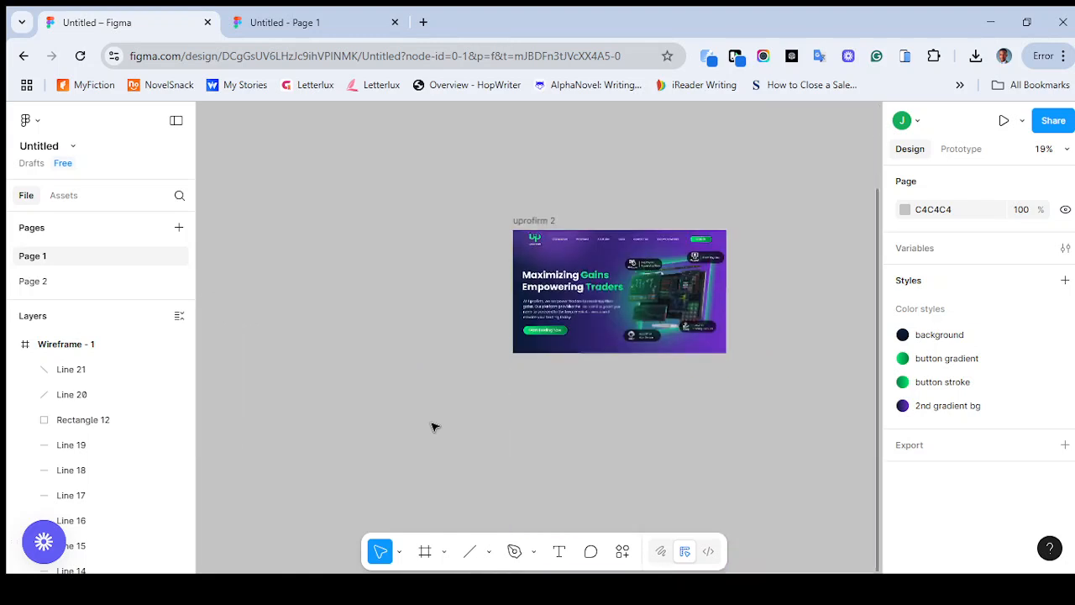
{"action": "scroll", "coordinate": [528, 316], "scroll_direction": "left", "scroll_amount": 10}
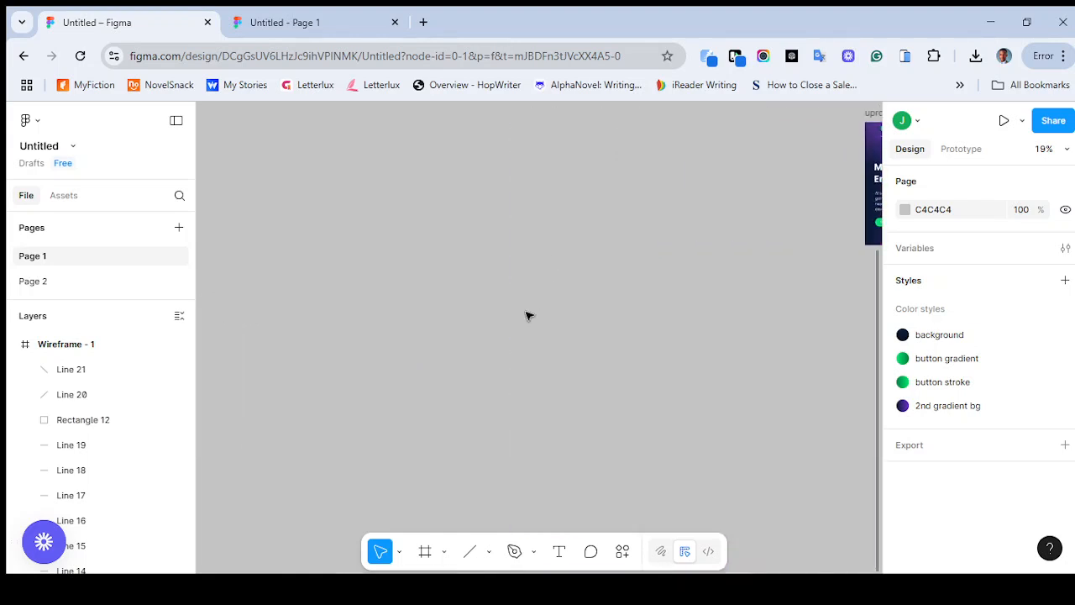
{"action": "scroll", "coordinate": [527, 315], "scroll_direction": "up", "scroll_amount": 5}
{"action": "scroll", "coordinate": [528, 316], "scroll_direction": "left", "scroll_amount": 3}
{"action": "scroll", "coordinate": [528, 315], "scroll_direction": "left", "scroll_amount": 5}
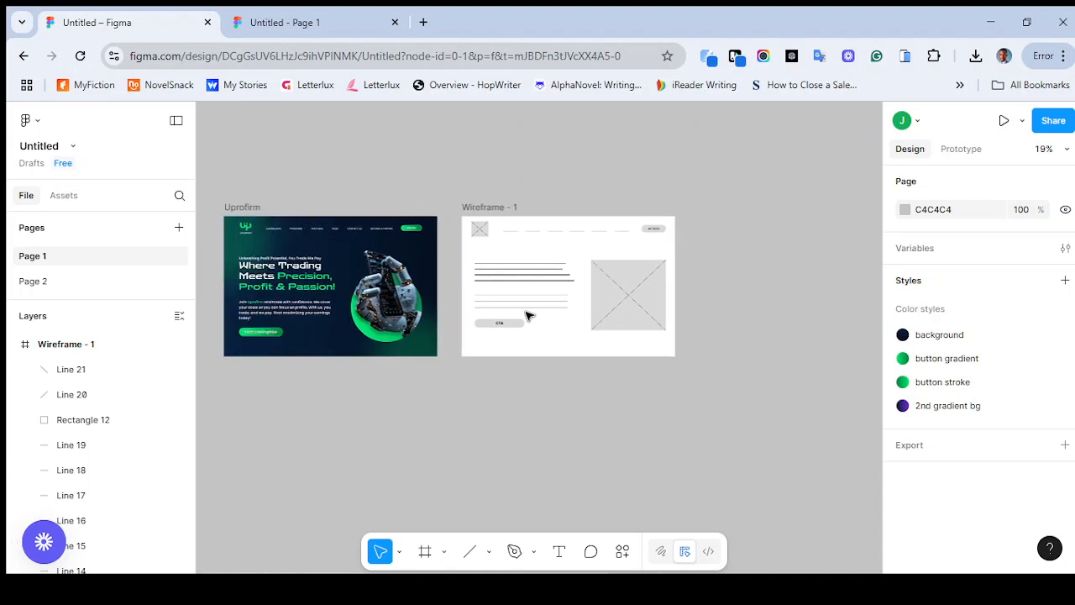